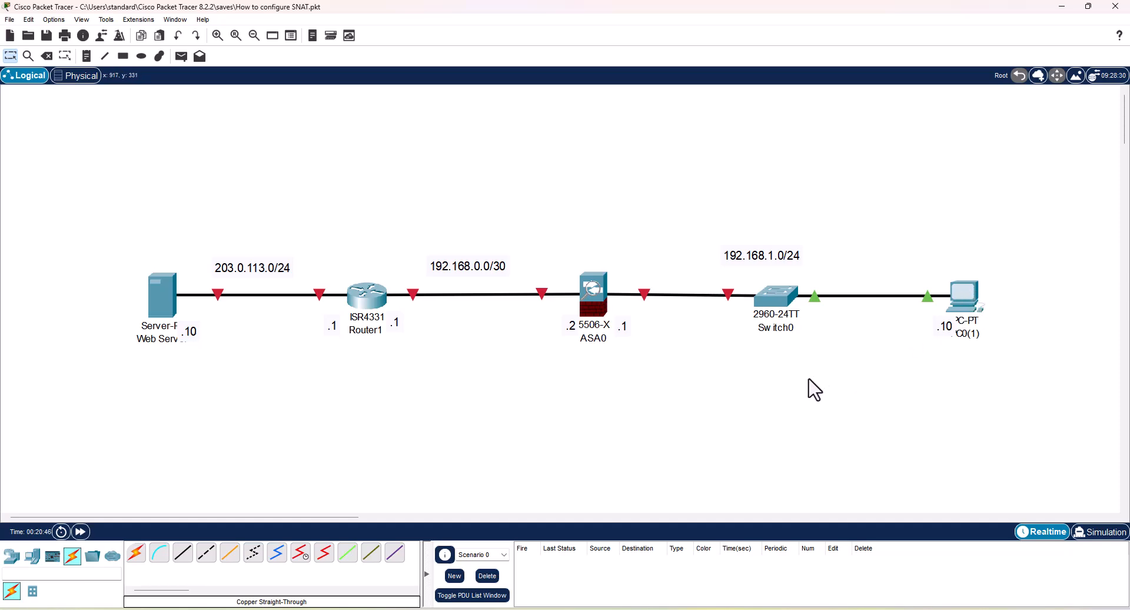
Step: Give the Web Server the static IPv4 address 203.0.113.10 with subnet mask 255.255.255.0
{"action": "left_click", "coordinate": [167, 296]}
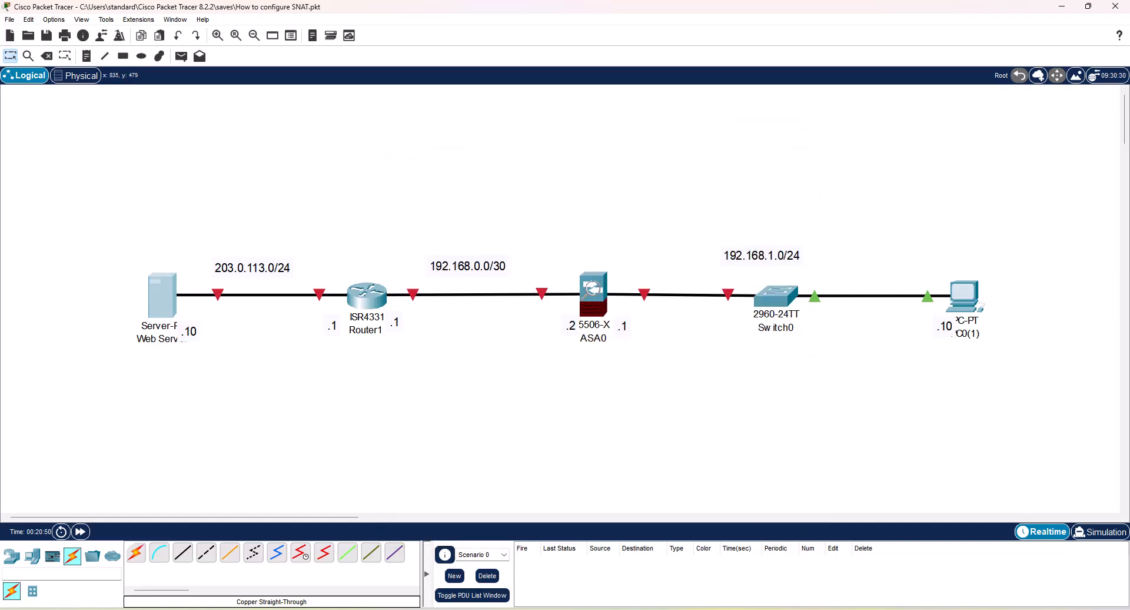
{"action": "left_click", "coordinate": [775, 573]}
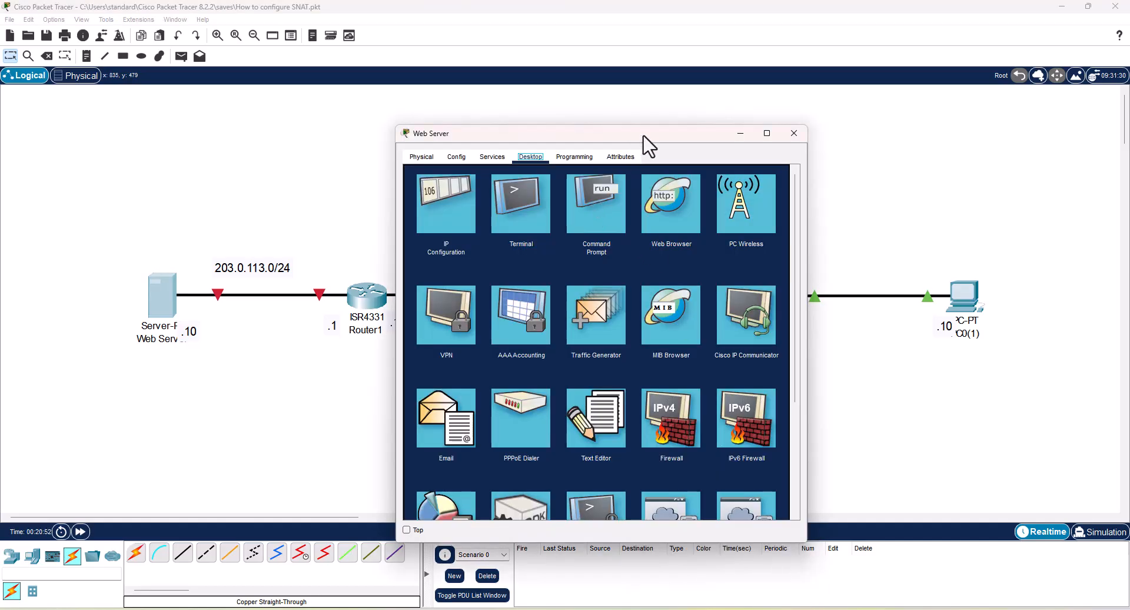
{"action": "left_click_drag", "start_coordinate": [652, 137], "coordinate": [846, 115]}
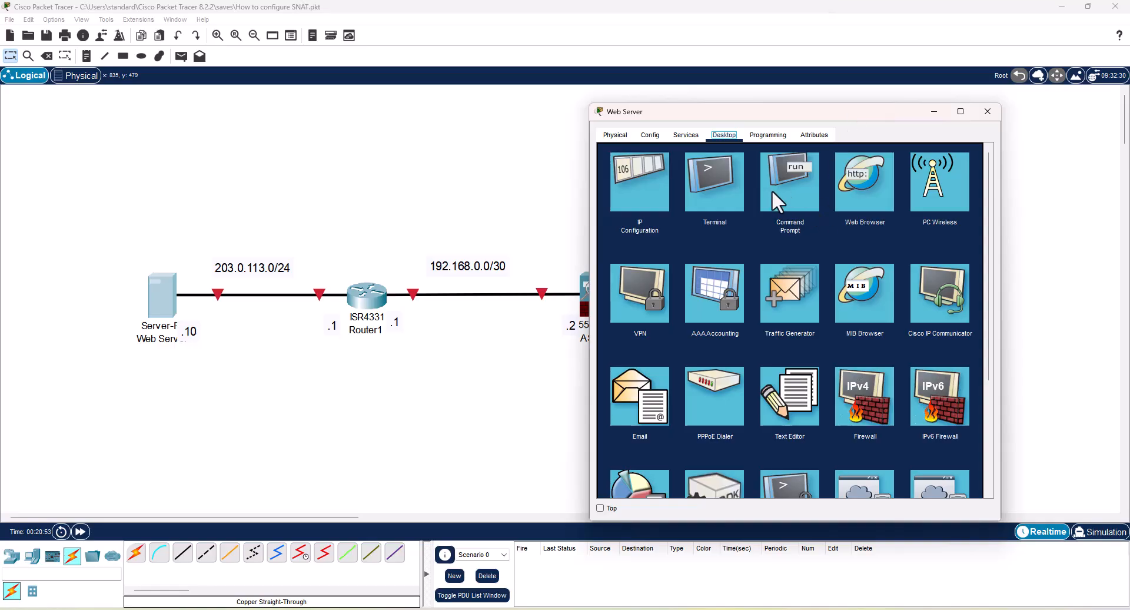
{"action": "left_click", "coordinate": [649, 190]}
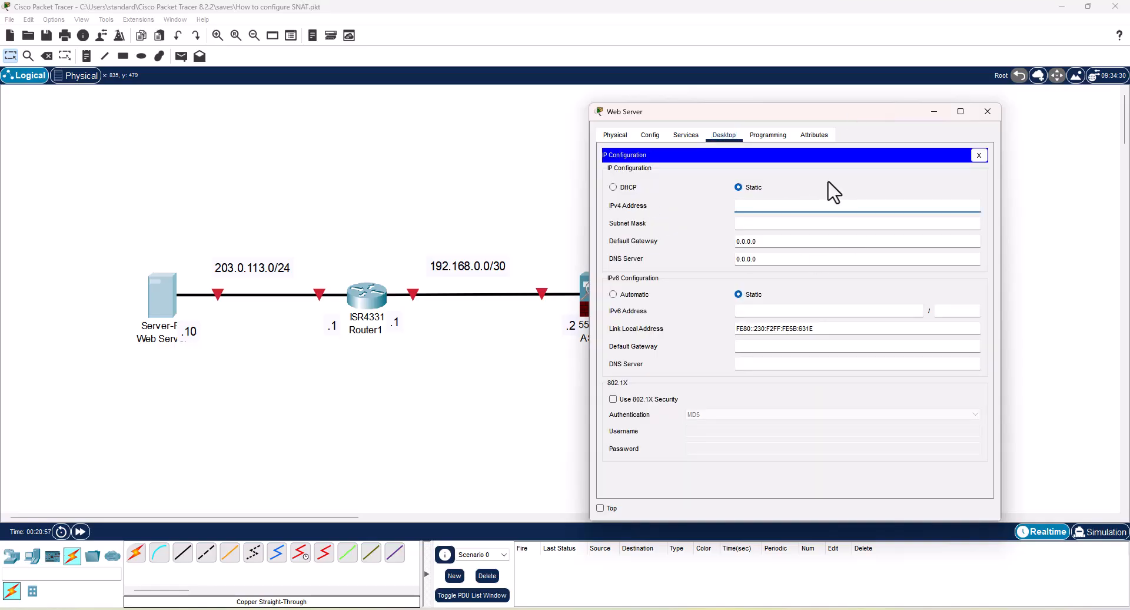
{"action": "type", "text": "203.0.113.10"}
{"action": "key", "text": "Return"}
Step: Set the Web Server's default gateway to 203.0.113.1 and close its configuration window
{"action": "key", "text": "ctrl+c"}
{"action": "left_click", "coordinate": [789, 242]}
{"action": "key", "text": "ctrl+a"}
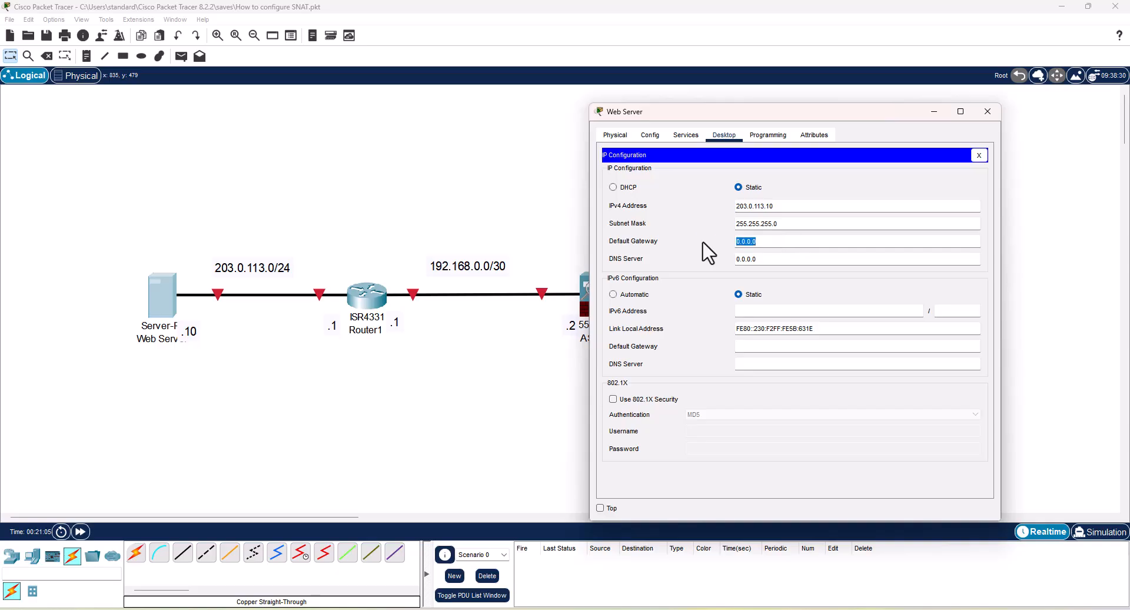
{"action": "key", "text": "ctrl+v"}
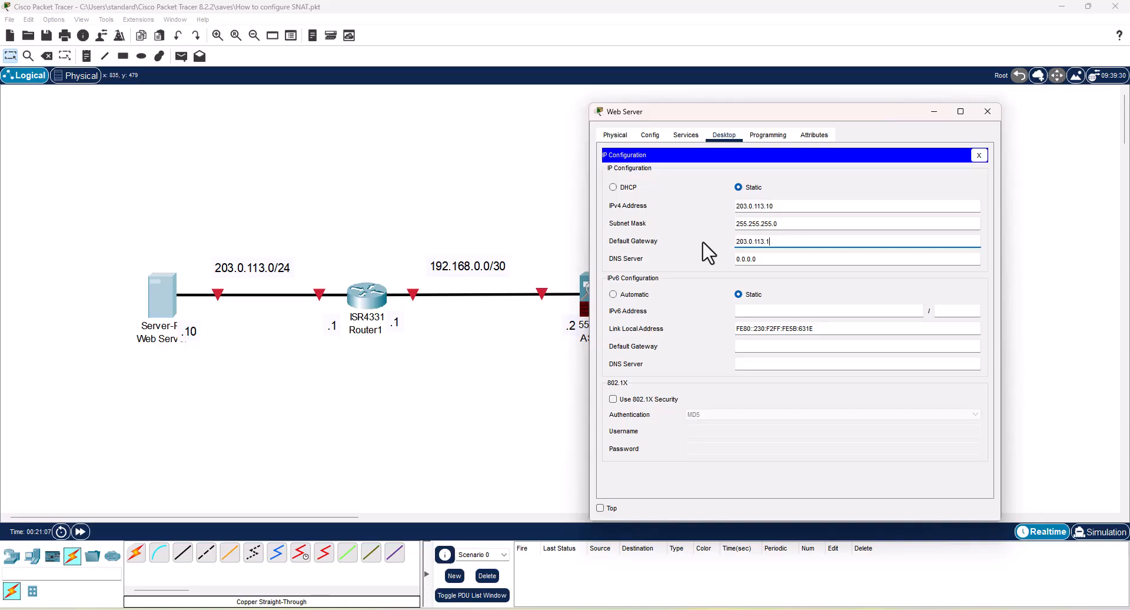
{"action": "left_click", "coordinate": [821, 174]}
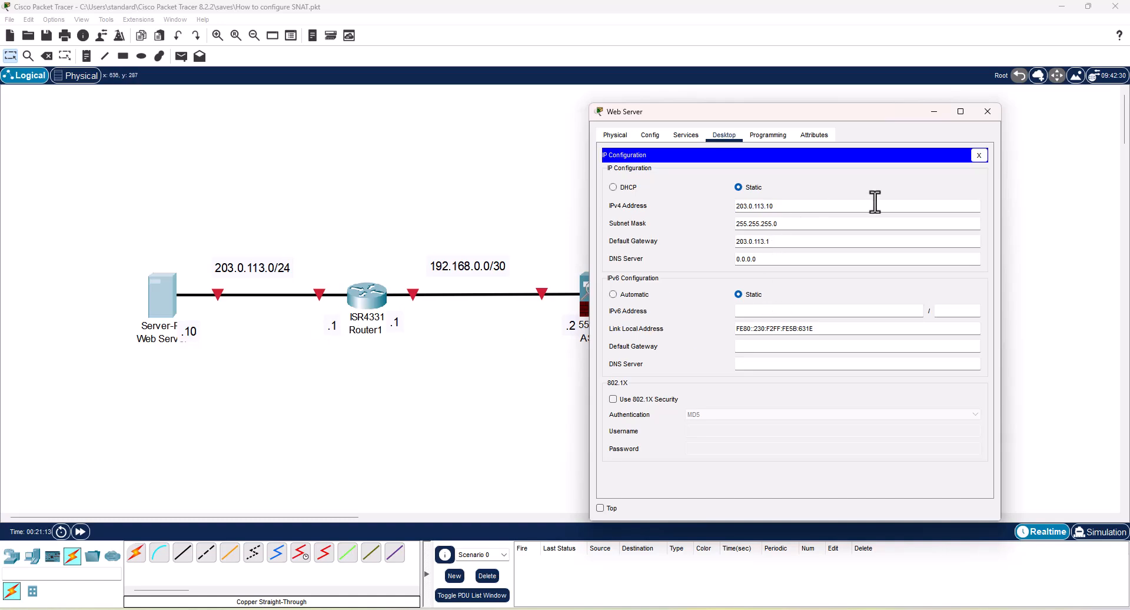
{"action": "left_click", "coordinate": [720, 134]}
{"action": "left_click", "coordinate": [988, 112]}
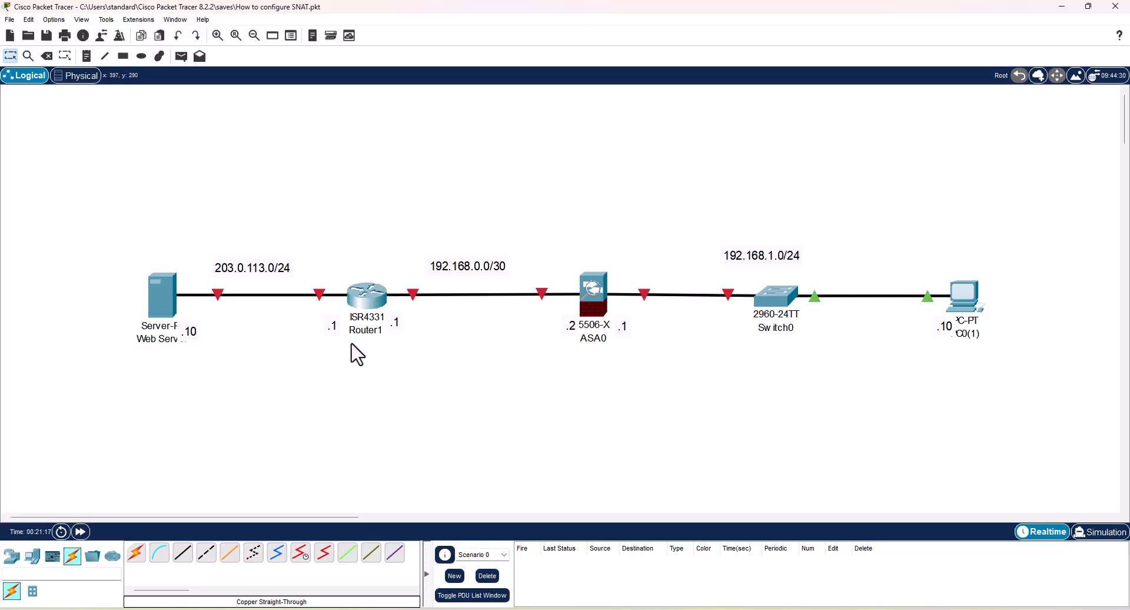
Step: Rename Router1 in the topology as Edge Router
{"action": "left_click", "coordinate": [364, 331]}
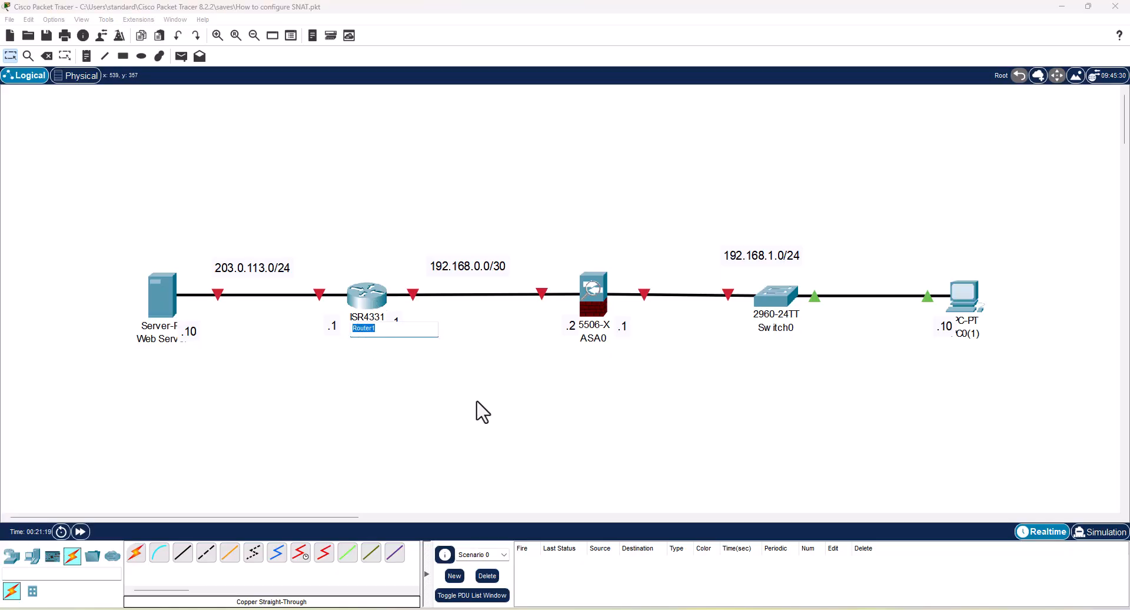
{"action": "type", "text": "Edge Router"}
{"action": "key", "text": "Return"}
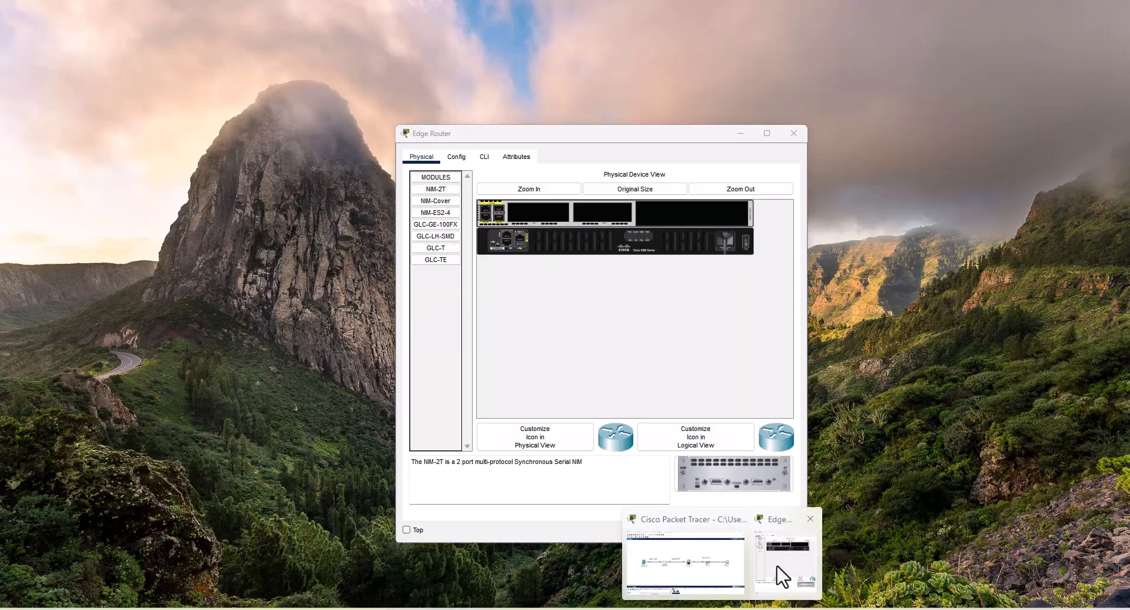
Step: Open the Edge Router's command-line interface and decline the initial configuration dialog
{"action": "left_click", "coordinate": [777, 576]}
{"action": "left_click", "coordinate": [484, 157]}
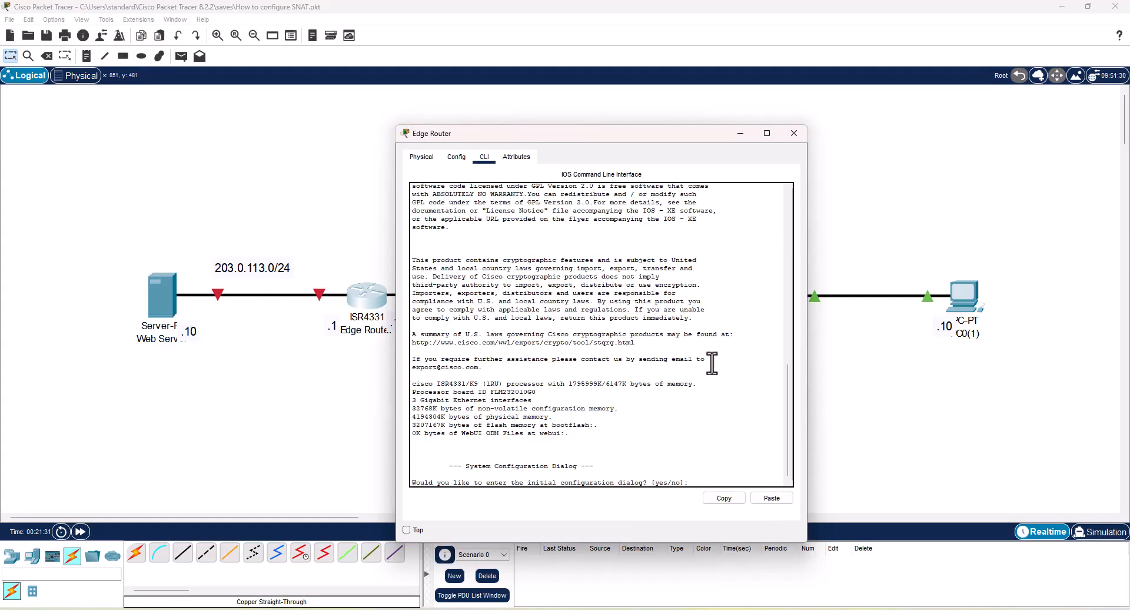
{"action": "type", "text": "no"}
{"action": "key", "text": "Return"}
{"action": "key", "text": "Return"}
{"action": "key", "text": "Return"}
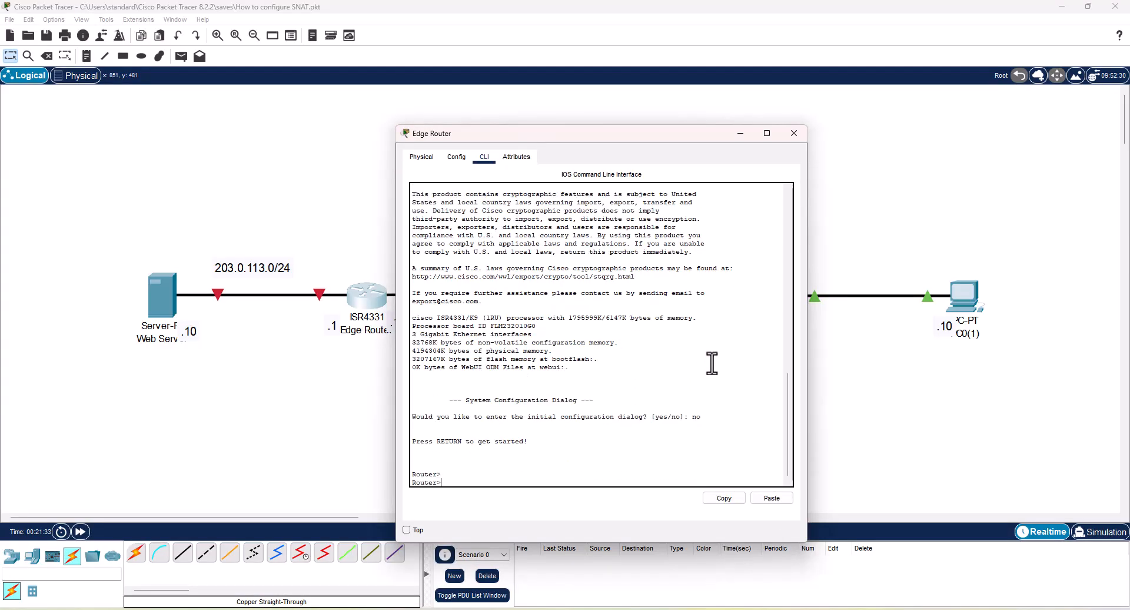
Step: Enter privileged mode on the Edge Router and start global configuration with conf t
{"action": "type", "text": "en"}
{"action": "key", "text": "Return"}
{"action": "type", "text": "conf t"}
{"action": "key", "text": "Return"}
{"action": "key", "text": "Return"}
{"action": "key", "text": "Return"}
{"action": "key", "text": "Return"}
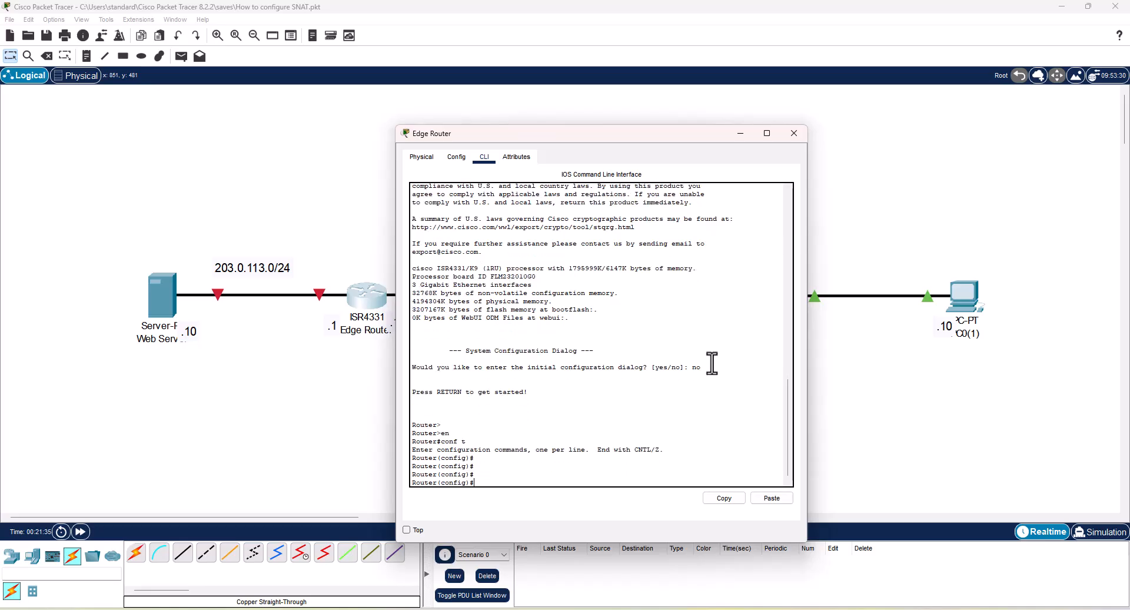
Step: Enter interface configuration for gigabitEthernet 0/0/0, the router port facing the Web Server
{"action": "type", "text": "inter"}
{"action": "key", "text": "Tab"}
{"action": "type", "text": "gi"}
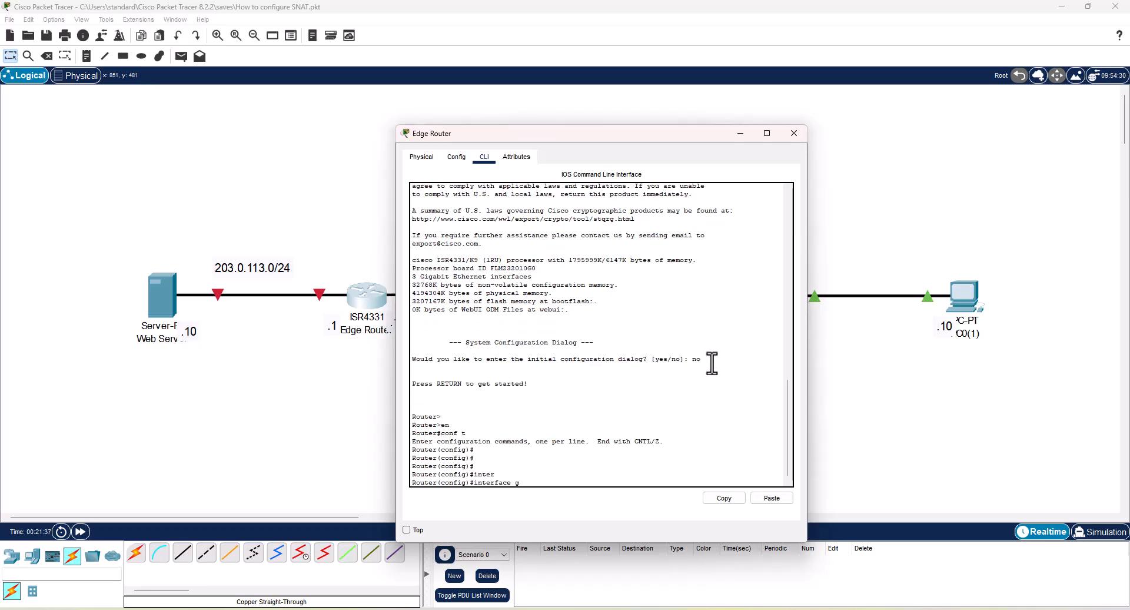
{"action": "key", "text": "Tab"}
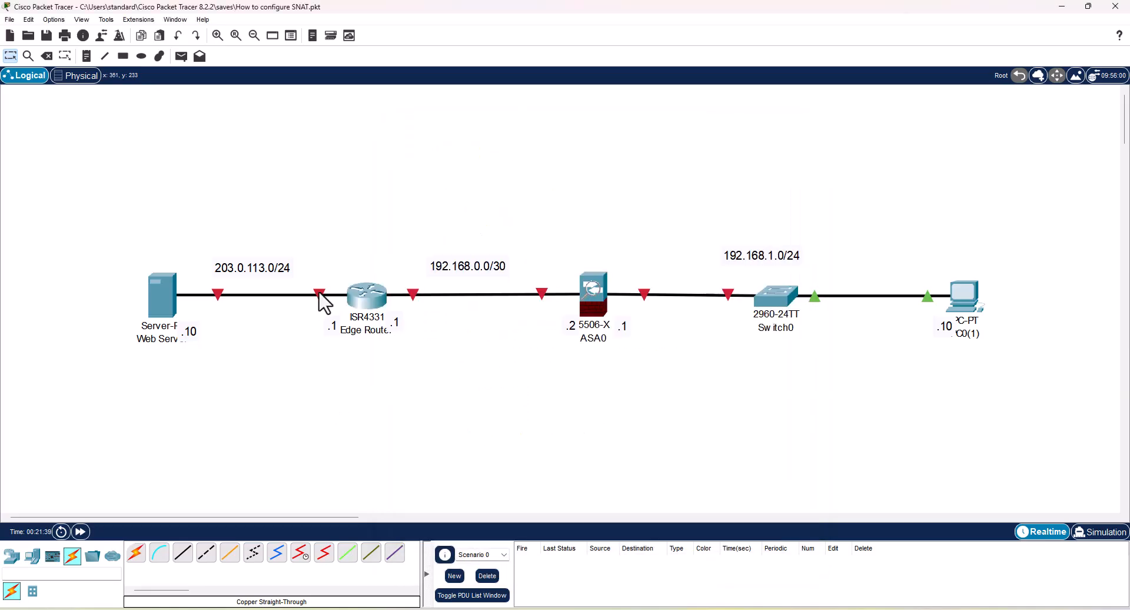
{"action": "mouse_move", "coordinate": [319, 293]}
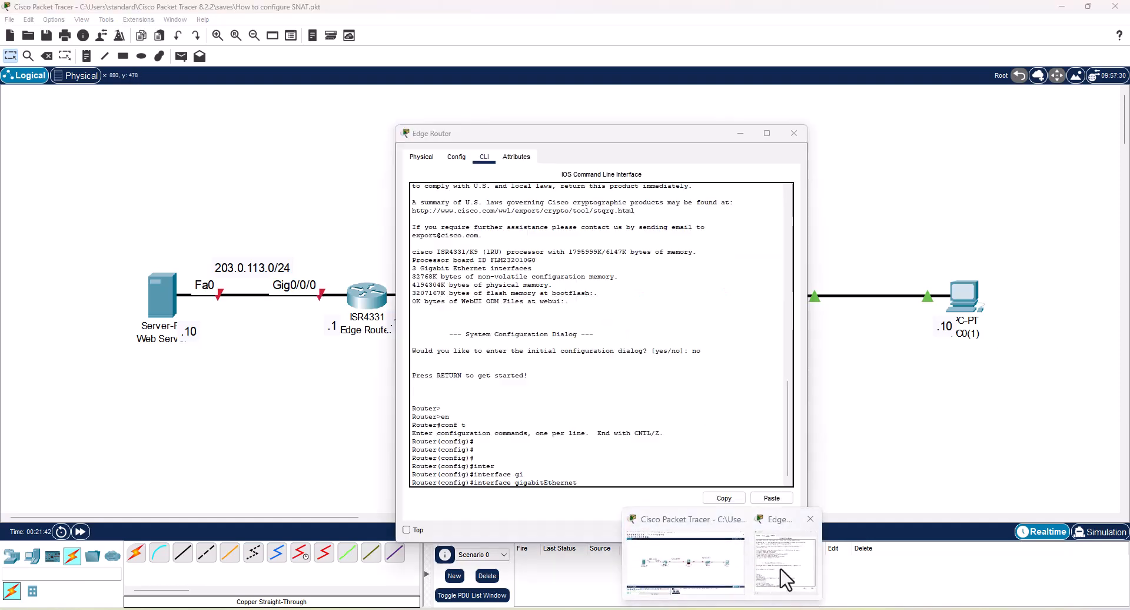
{"action": "type", "text": "0/0/0"}
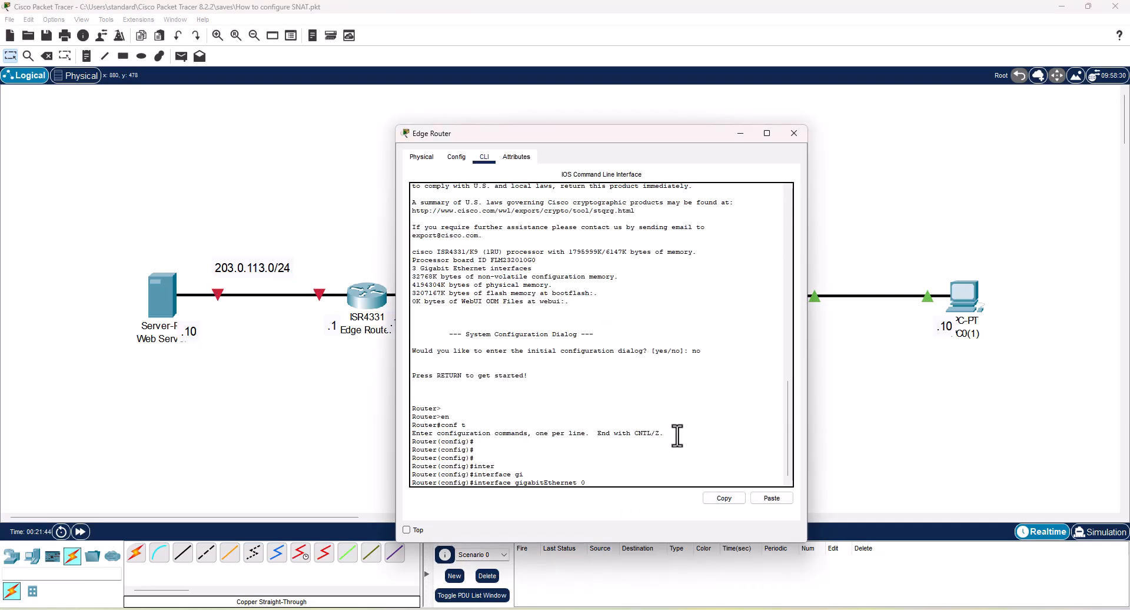
{"action": "key", "text": "Return"}
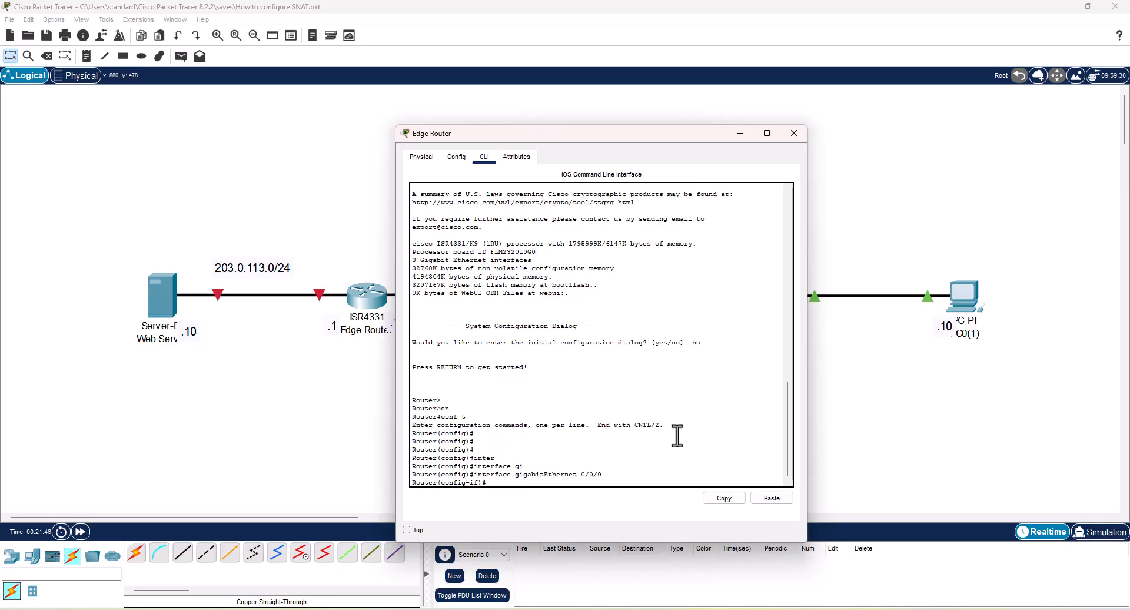
Step: Assign IP address 203.0.113.1 with mask 255.255.255.0 to gigabitEthernet 0/0/0
{"action": "type", "text": "ip add"}
{"action": "key", "text": "Tab"}
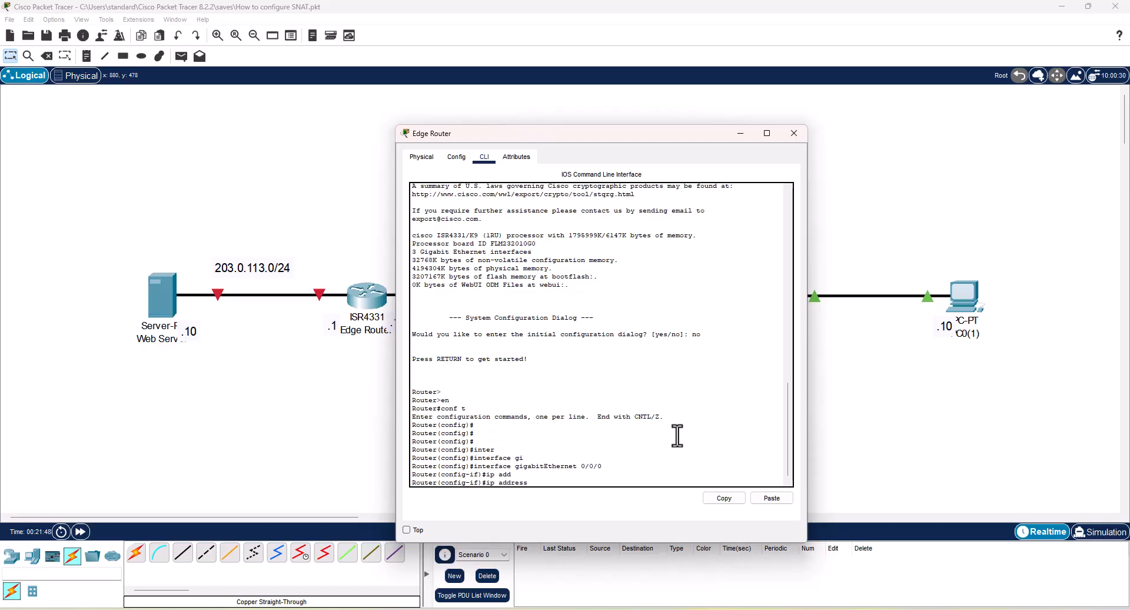
{"action": "type", "text": "19"}
{"action": "type", "text": "3"}
{"action": "type", "text": ".1 255.255.2"}
{"action": "type", "text": "55.0"}
{"action": "key", "text": "Return"}
Step: Enable gigabitEthernet 0/0/0 with no shutdown and exit its interface configuration
{"action": "type", "text": "no shu"}
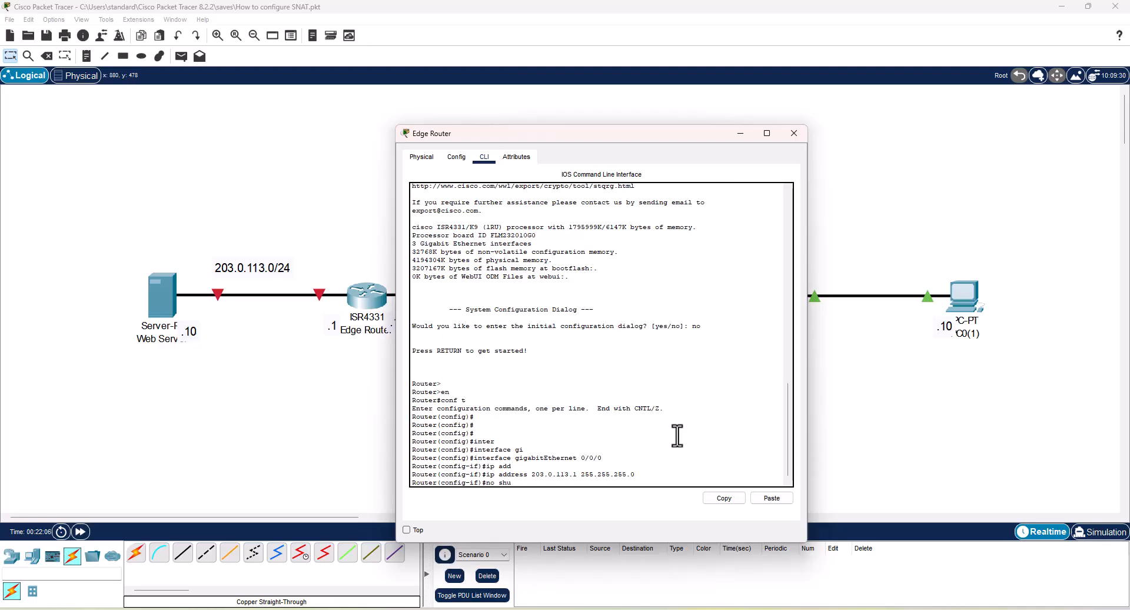
{"action": "key", "text": "Tab"}
{"action": "key", "text": "Return"}
{"action": "key", "text": "Return"}
{"action": "key", "text": "Return"}
{"action": "key", "text": "Return"}
{"action": "key", "text": "Return"}
{"action": "type", "text": "exit"}
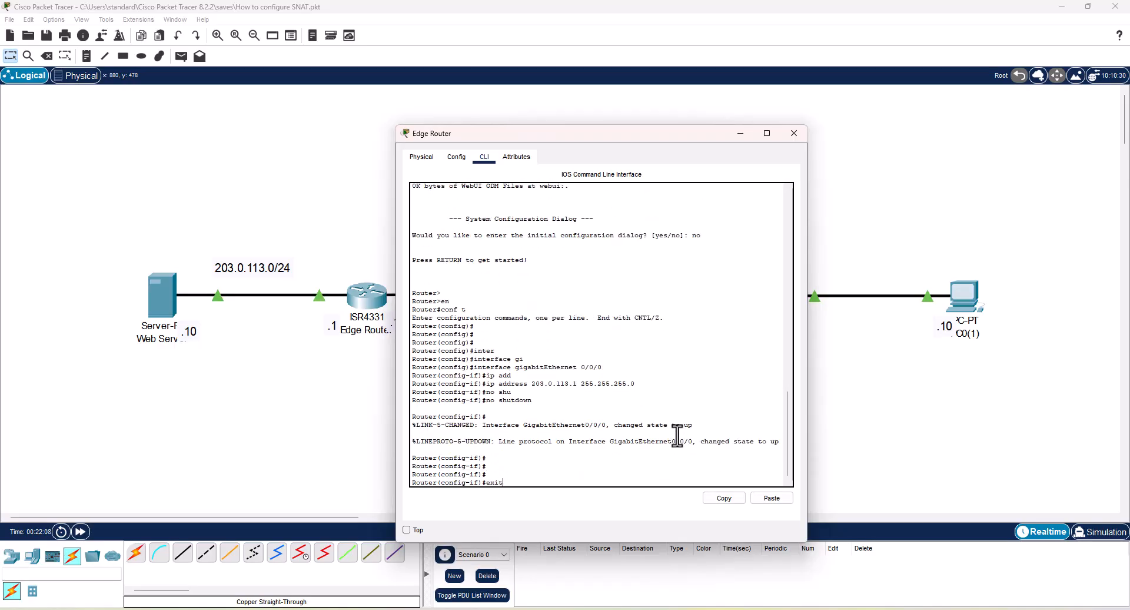
{"action": "key", "text": "Return"}
{"action": "key", "text": "Return"}
{"action": "key", "text": "Return"}
Step: Set the router's hostname to EDGE-ROUTER and exit global configuration mode
{"action": "type", "text": "hostname "}
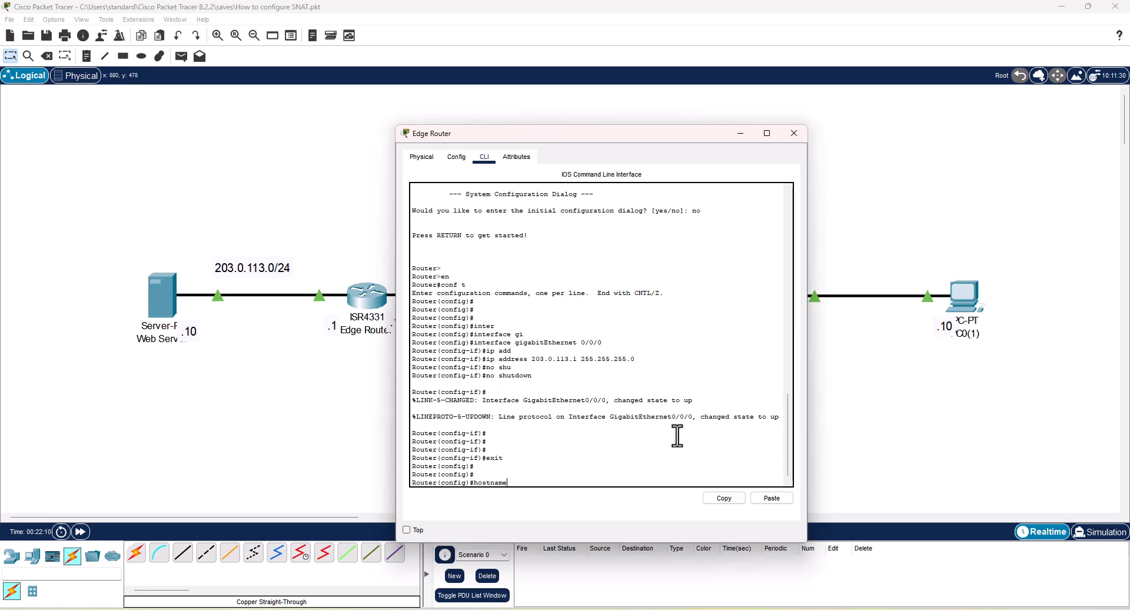
{"action": "type", "text": "EDGE-route"}
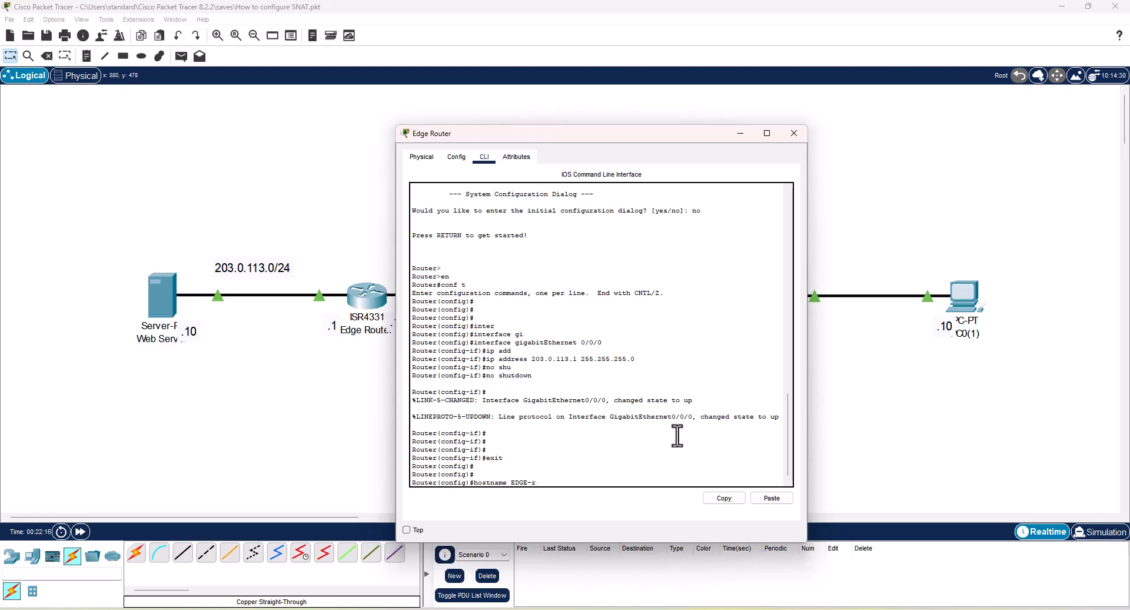
{"action": "type", "text": "OUTER"}
{"action": "key", "text": "Return"}
{"action": "key", "text": "Return"}
{"action": "key", "text": "Return"}
{"action": "key", "text": "Return"}
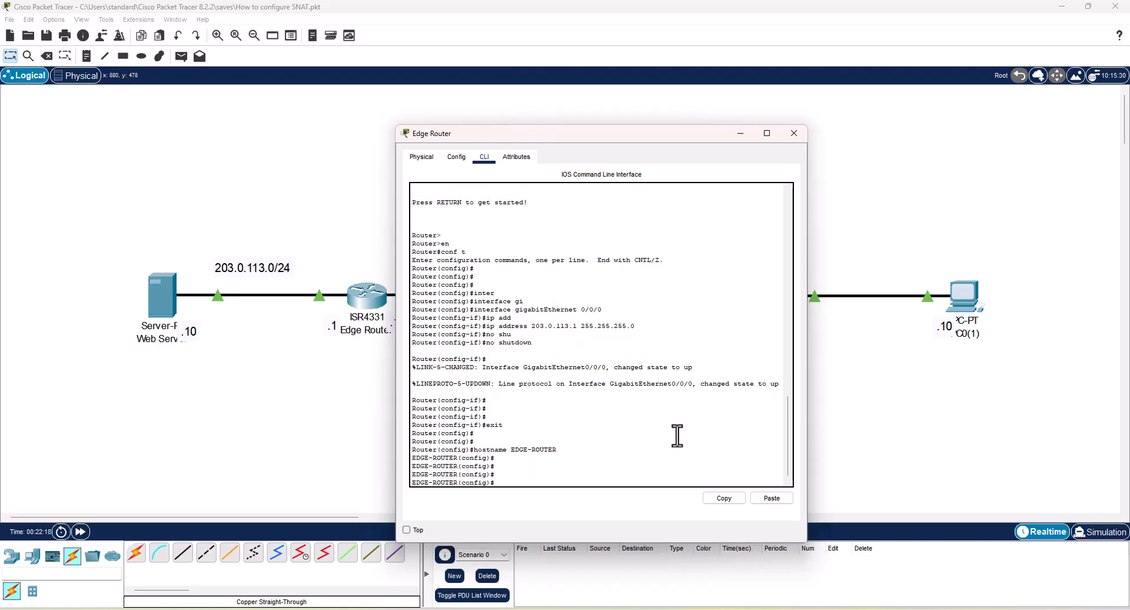
{"action": "type", "text": "exit"}
{"action": "key", "text": "Return"}
{"action": "key", "text": "Return"}
{"action": "key", "text": "Return"}
{"action": "key", "text": "Return"}
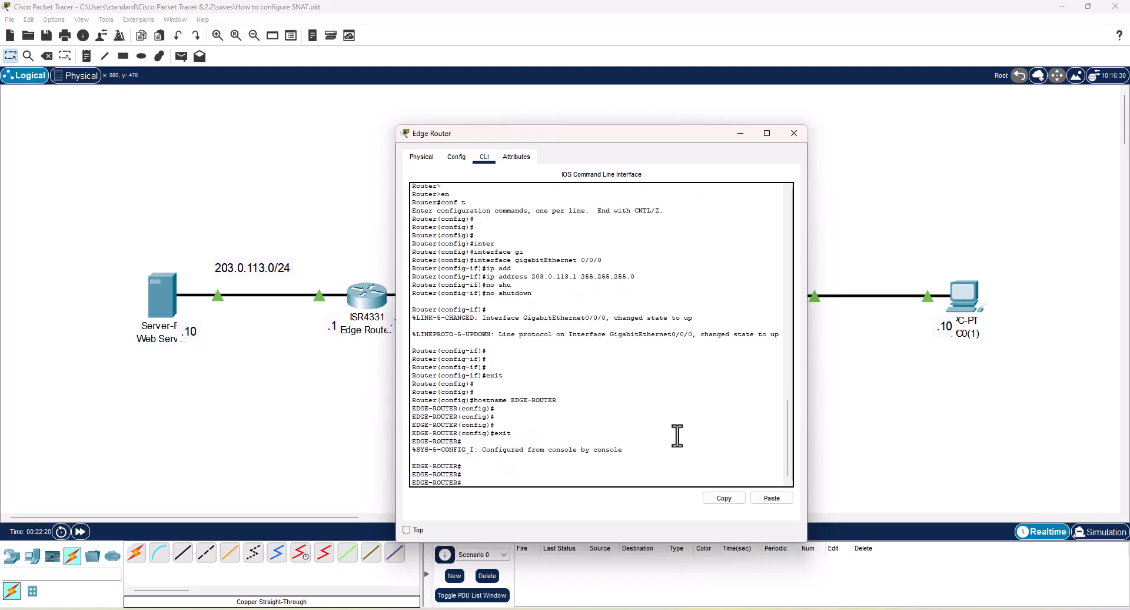
Step: Check the addresses and status of the router's interfaces with show ip int brief
{"action": "type", "text": "show ip intt"}
{"action": "key", "text": "BackSpace"}
{"action": "key", "text": "BackSpace"}
{"action": "type", "text": "bri"}
{"action": "key", "text": "Tab"}
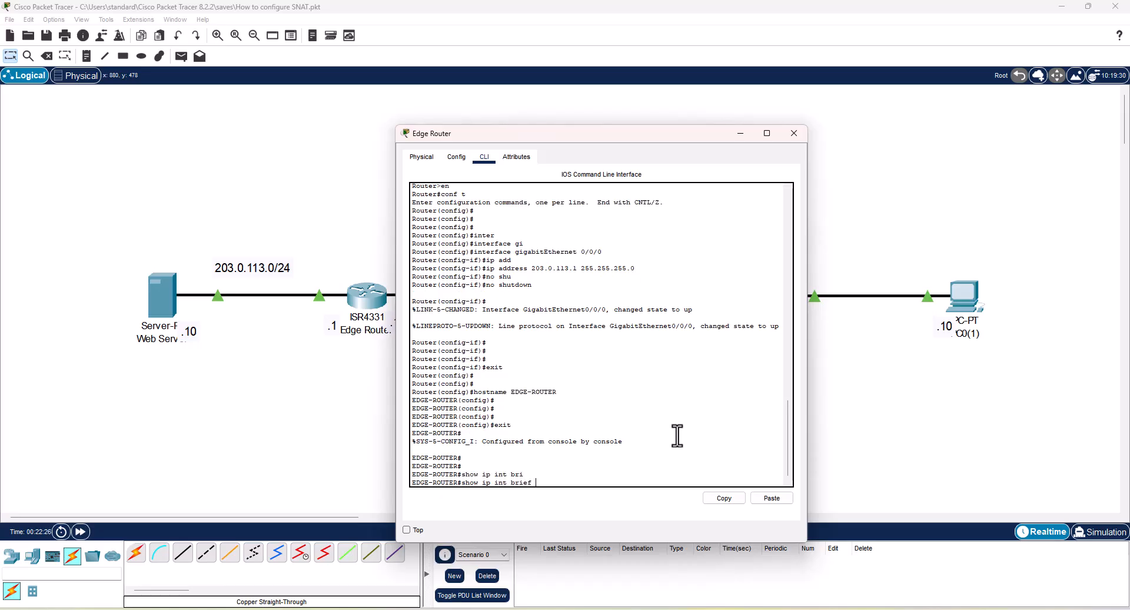
{"action": "key", "text": "Return"}
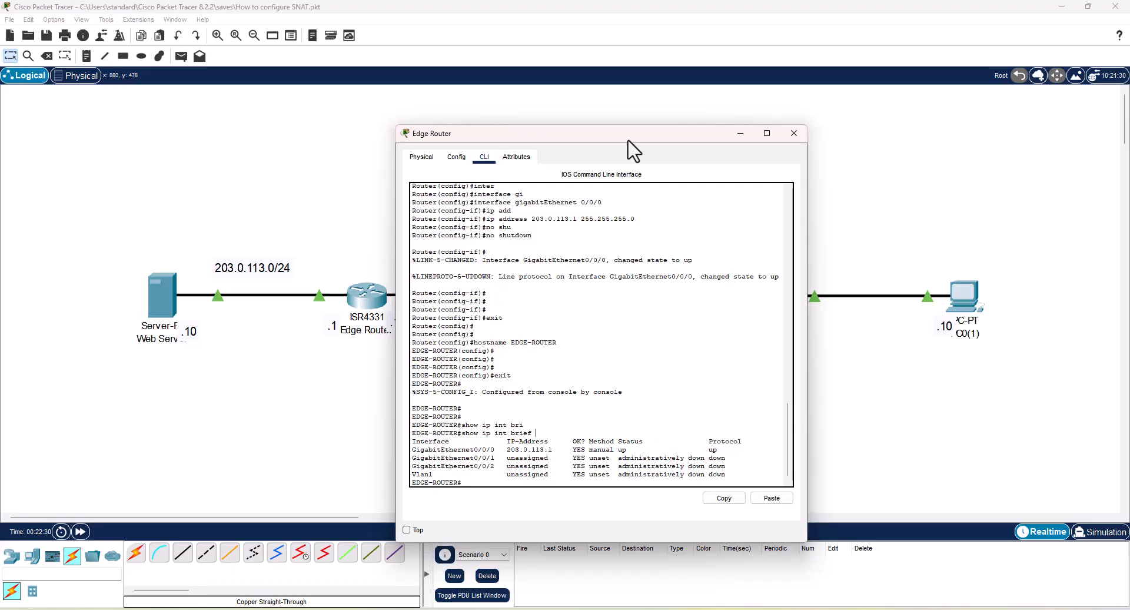
Step: Return to global configuration and enter interface gigabitEthernet 0/0/1, the router port facing the ASA firewall
{"action": "left_click_drag", "start_coordinate": [623, 133], "coordinate": [895, 96]}
{"action": "left_click", "coordinate": [962, 378]}
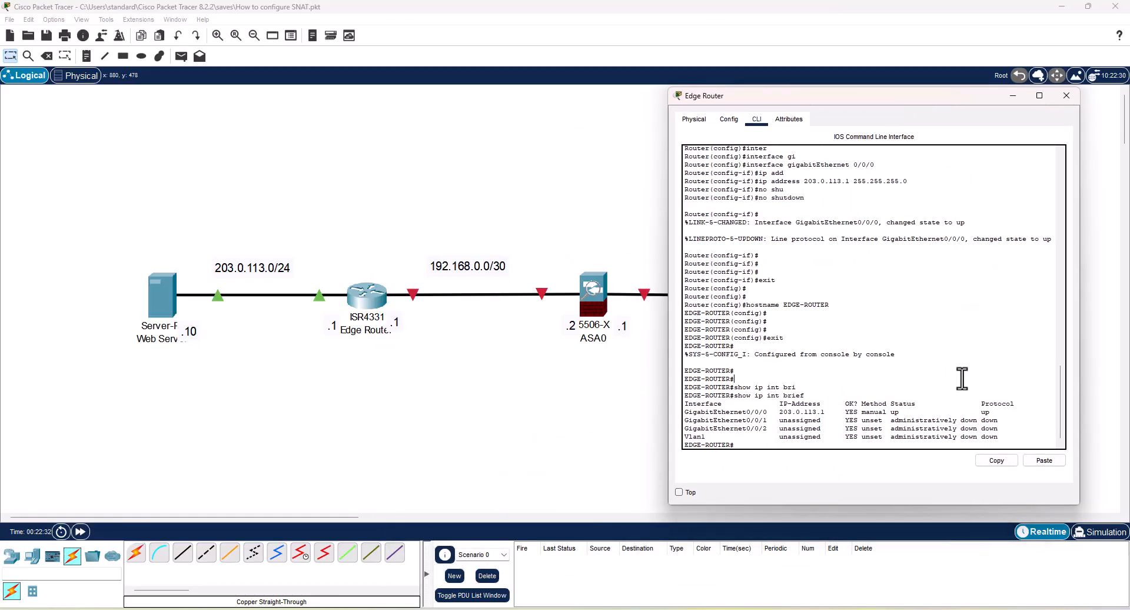
{"action": "type", "text": "conf t"}
{"action": "key", "text": "Return"}
{"action": "type", "text": "inter"}
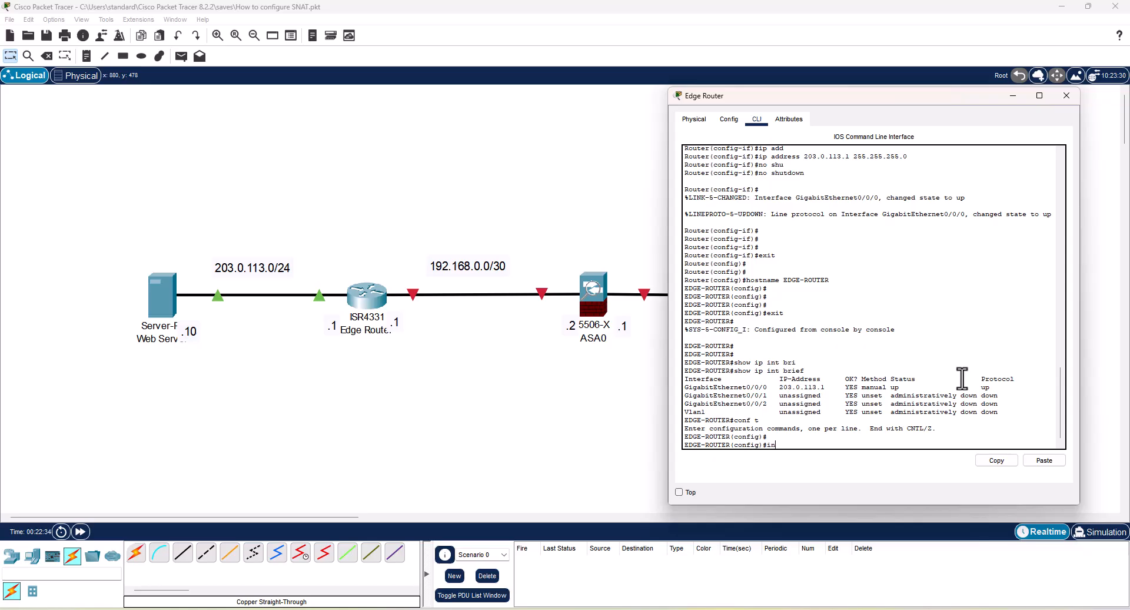
{"action": "key", "text": "Tab"}
{"action": "type", "text": "gi"}
{"action": "key", "text": "Tab"}
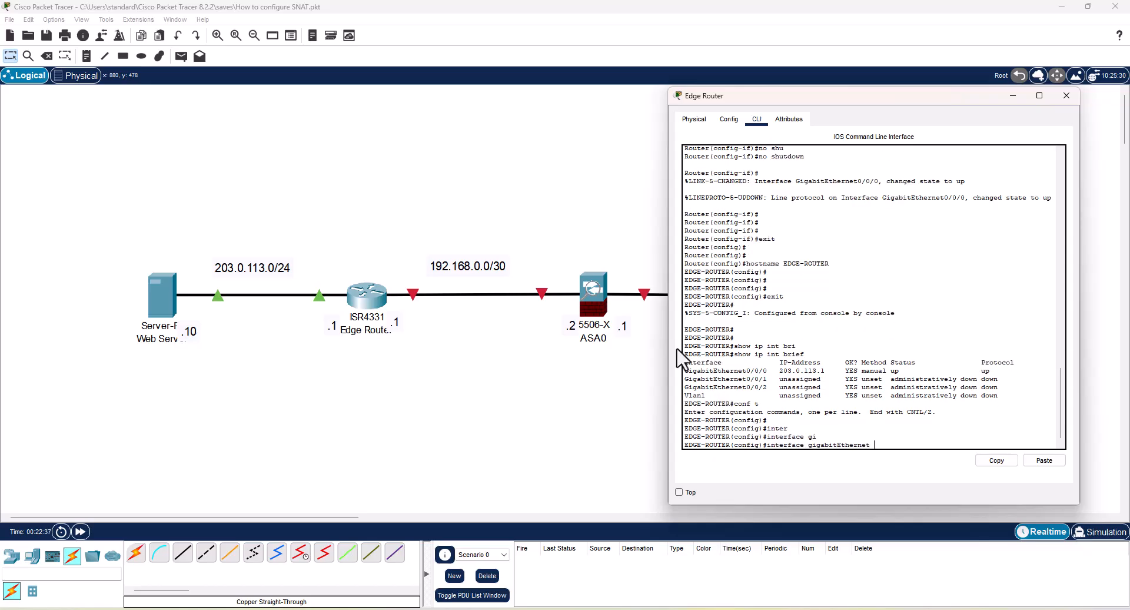
{"action": "left_click", "coordinate": [464, 420]}
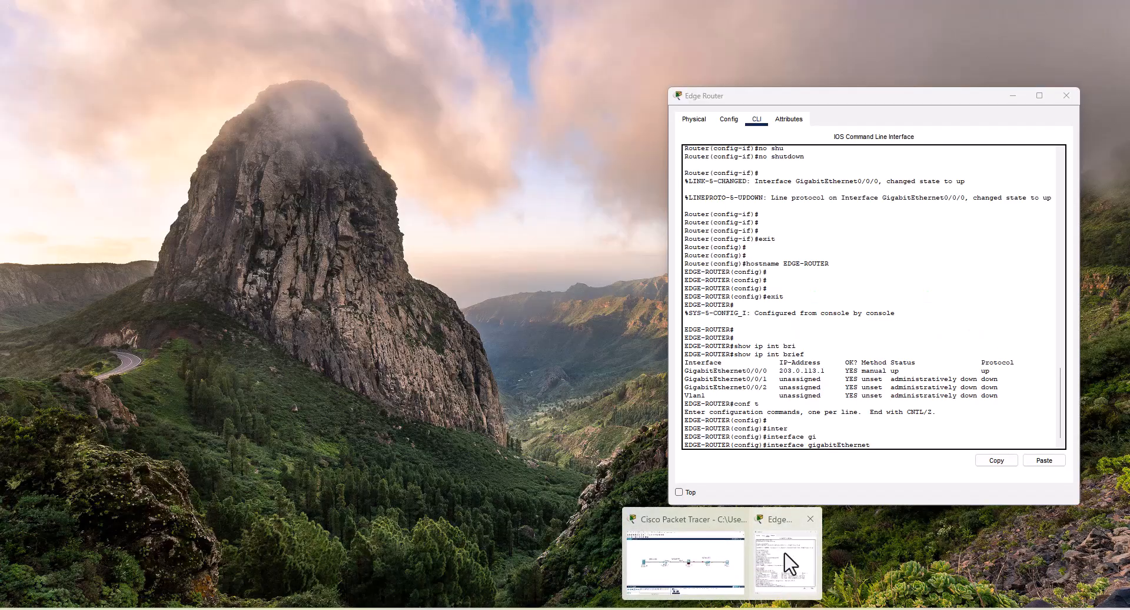
{"action": "left_click", "coordinate": [782, 565]}
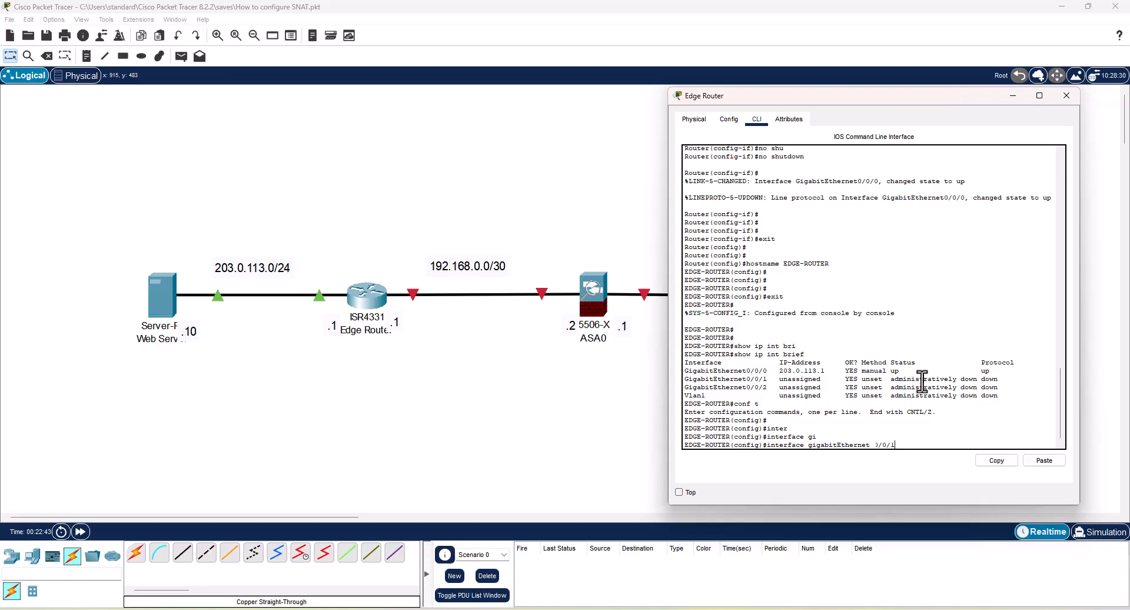
{"action": "key", "text": "Return"}
Step: Assign IP address 192.168.0.1 with mask 255.255.255.252 to gigabitEthernet 0/0/1
{"action": "type", "text": "ip add"}
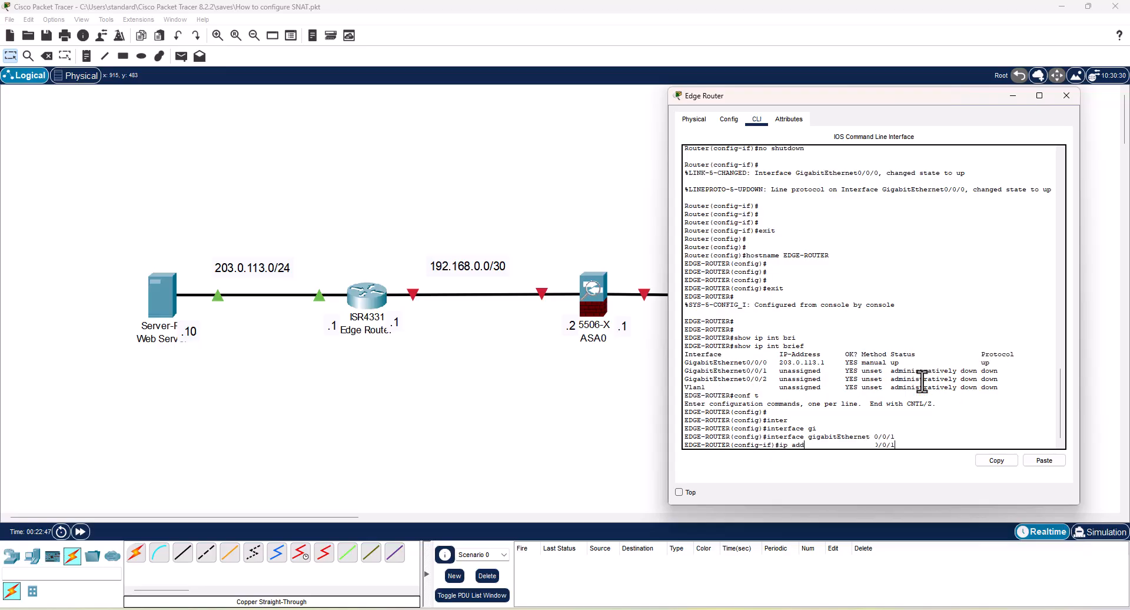
{"action": "key", "text": "Tab"}
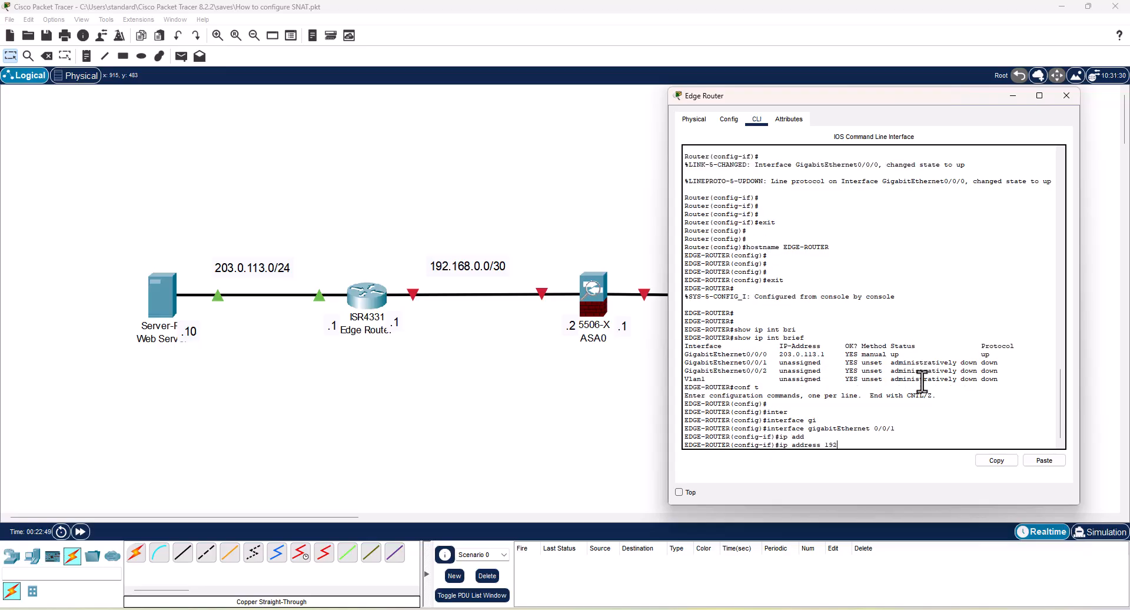
{"action": "type", "text": "192.168.0.1 255.255.255.252"}
{"action": "key", "text": "Return"}
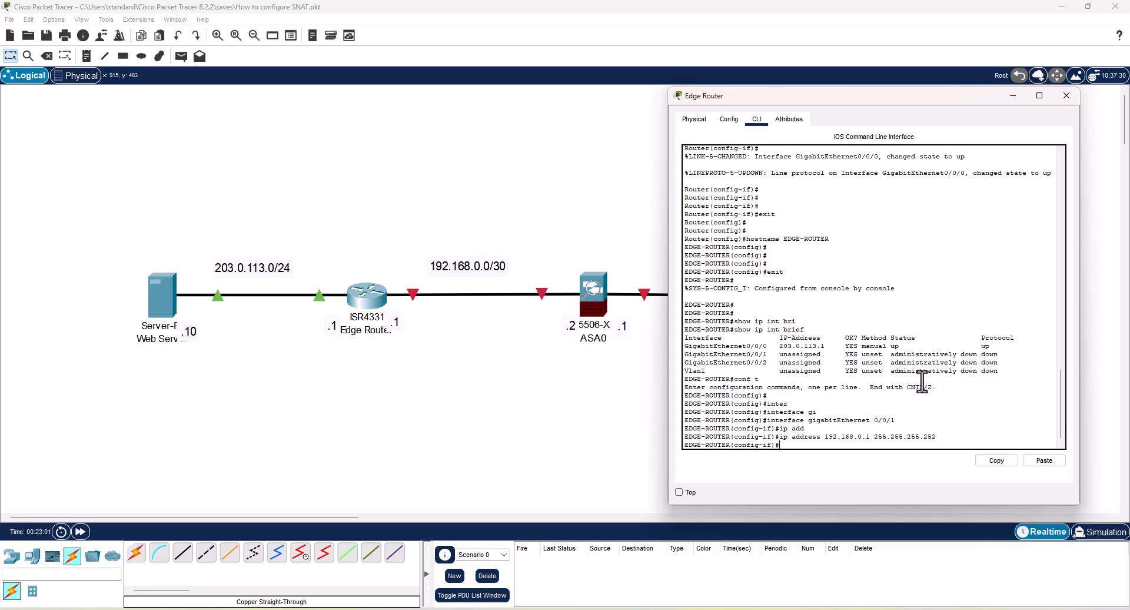
Step: Enable the router's gigabitEthernet 0/0/1 interface with no shutdown
{"action": "type", "text": "no shu"}
{"action": "key", "text": "Tab"}
{"action": "key", "text": "Return"}
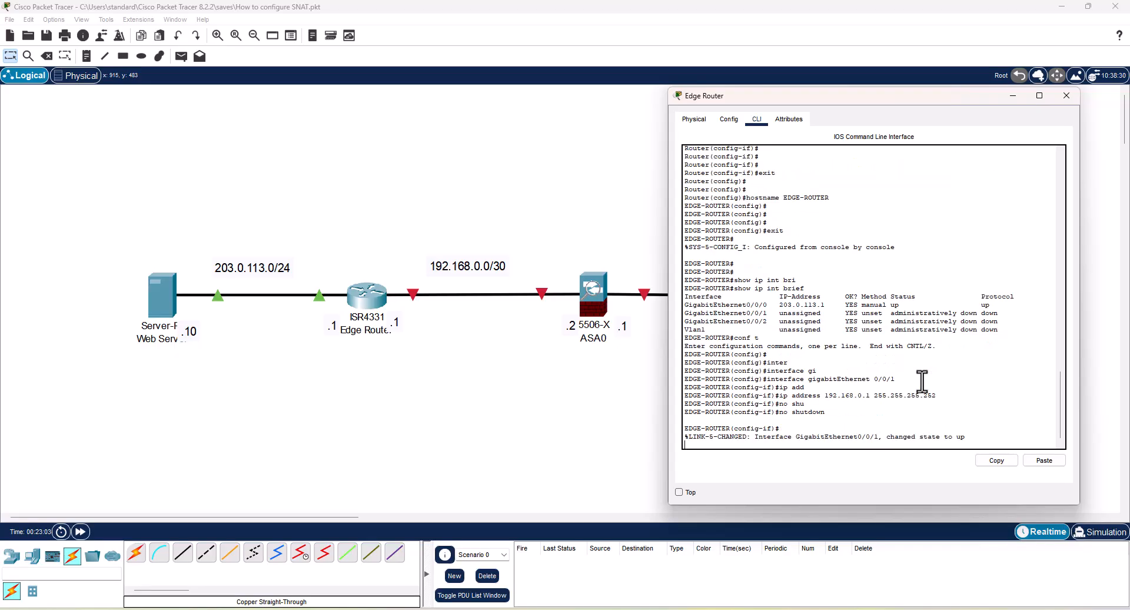
{"action": "key", "text": "Return"}
{"action": "key", "text": "Return"}
{"action": "key", "text": "Return"}
Step: Leave interface configuration on the edge router and end the configuration session to return to privileged EXEC mode
{"action": "type", "text": "e"}
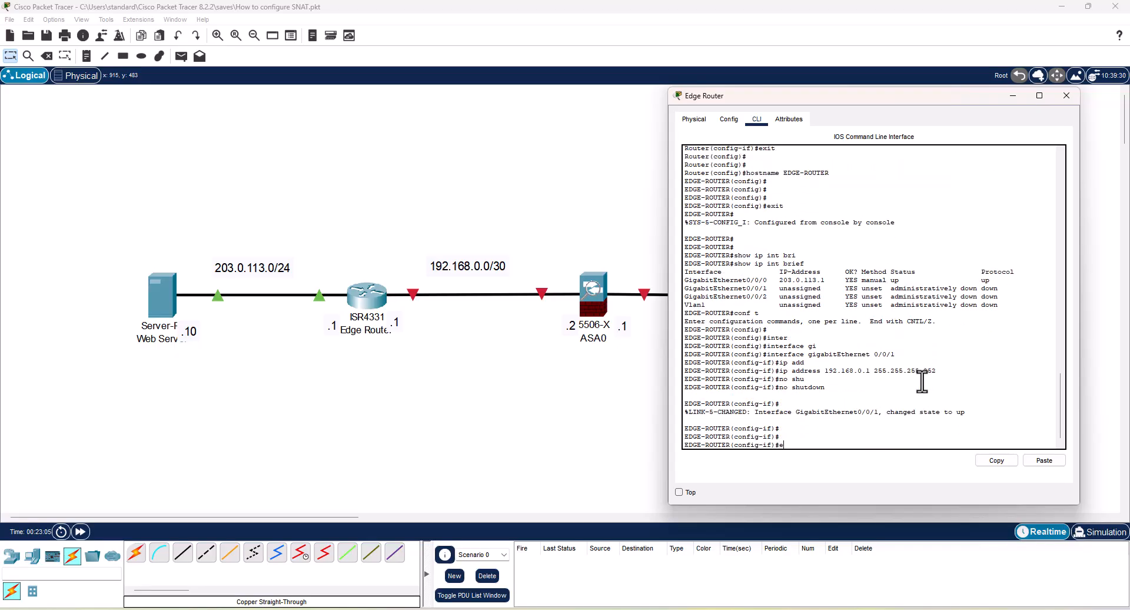
{"action": "type", "text": "xit"}
{"action": "key", "text": "Return"}
{"action": "type", "text": "end"}
{"action": "key", "text": "Return"}
{"action": "key", "text": "Return"}
{"action": "key", "text": "Return"}
{"action": "key", "text": "Return"}
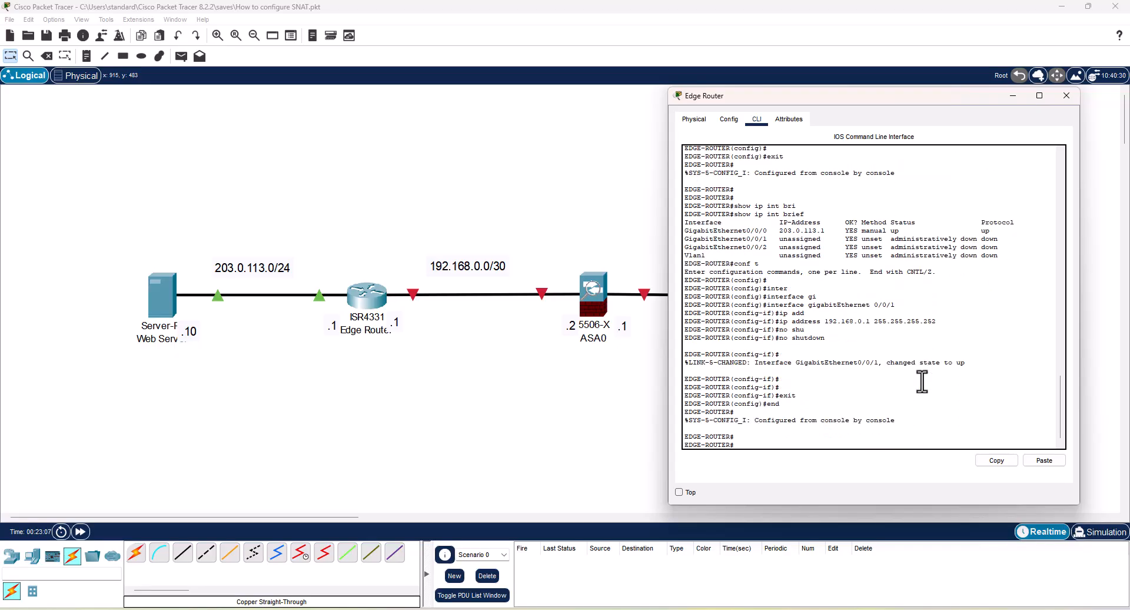
Step: Check the edge router's interface addresses and status again with show ip int brief
{"action": "type", "text": "conf t"}
{"action": "key", "text": "Up"}
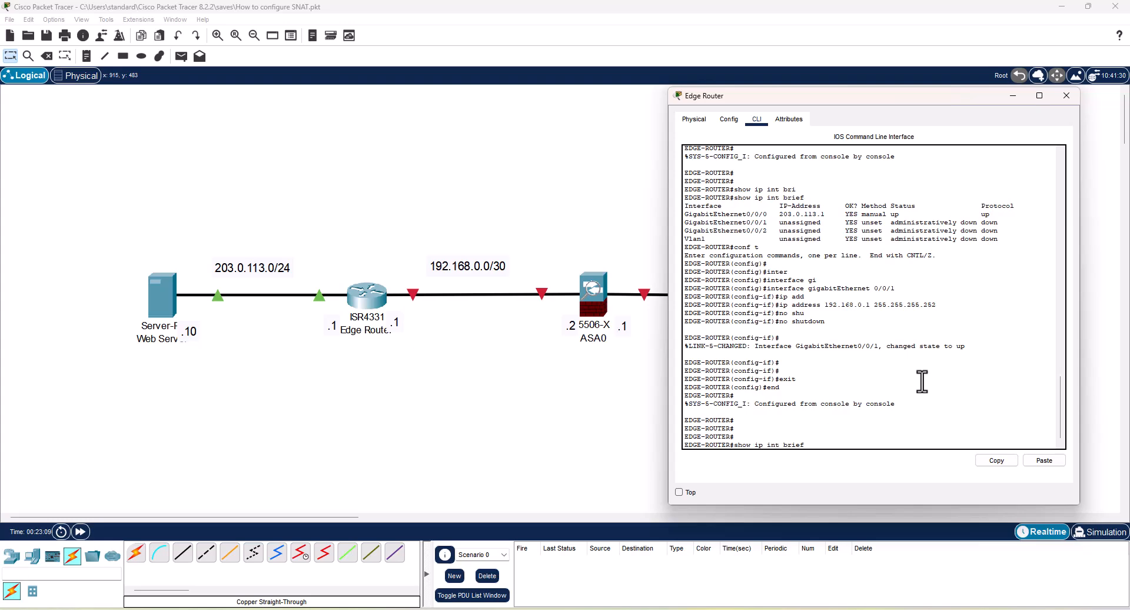
{"action": "key", "text": "Return"}
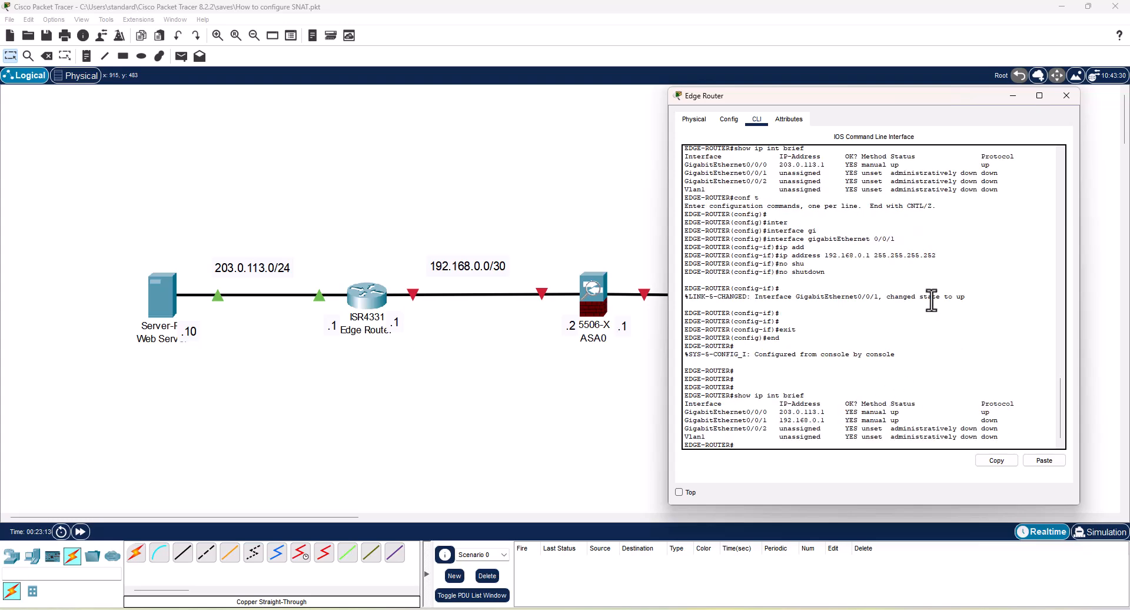
Step: Save the edge router's configuration with write memory and close its device window
{"action": "left_click", "coordinate": [874, 286]}
{"action": "type", "text": "wri"}
{"action": "key", "text": "Tab"}
{"action": "type", "text": "me"}
{"action": "key", "text": "Tab"}
{"action": "key", "text": "Return"}
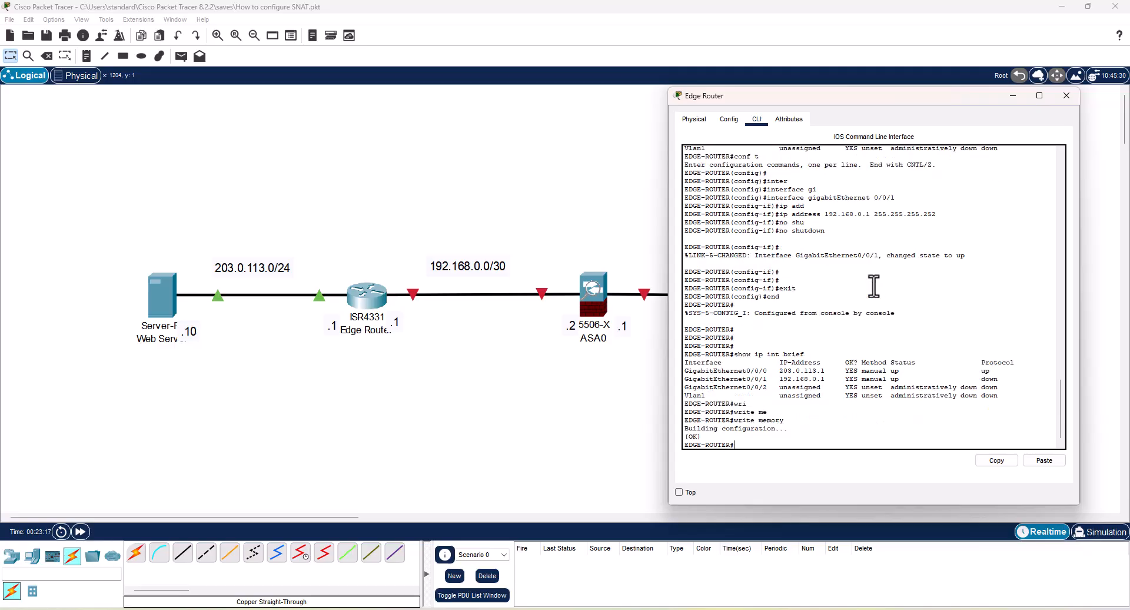
{"action": "key", "text": "Return"}
{"action": "key", "text": "Return"}
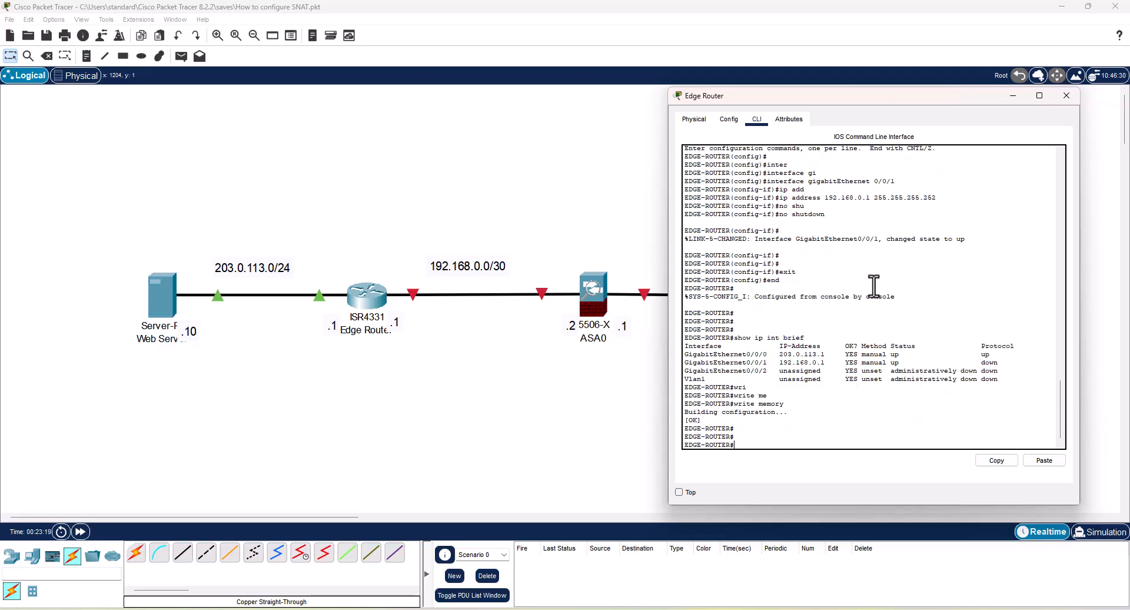
{"action": "key", "text": "Escape"}
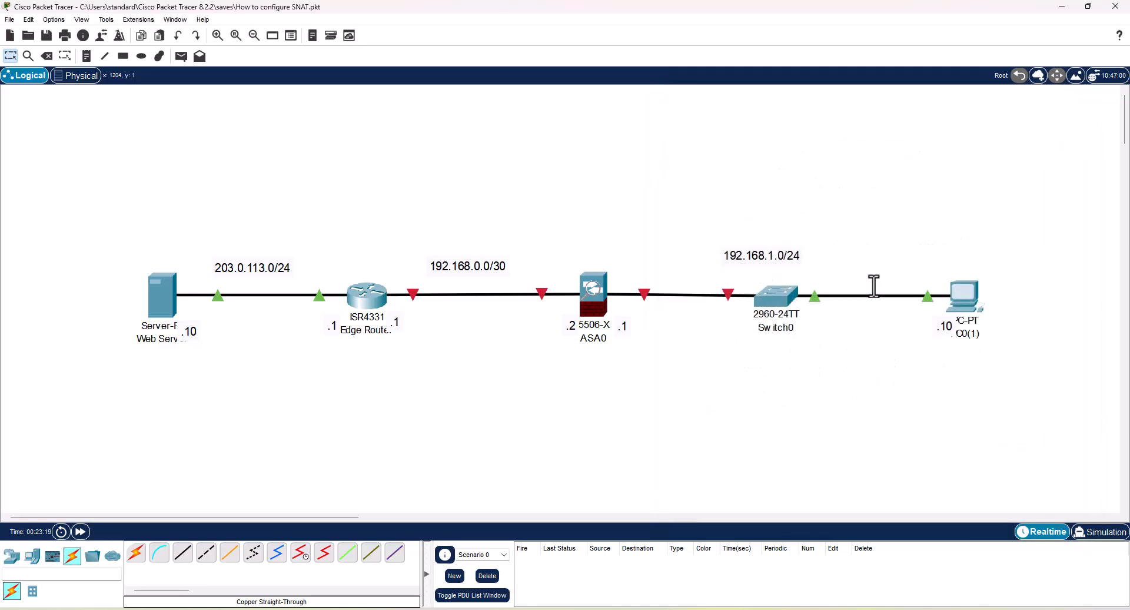
Step: Rename the ASA0 firewall in the topology as Perimeter Firewall
{"action": "left_click", "coordinate": [597, 296]}
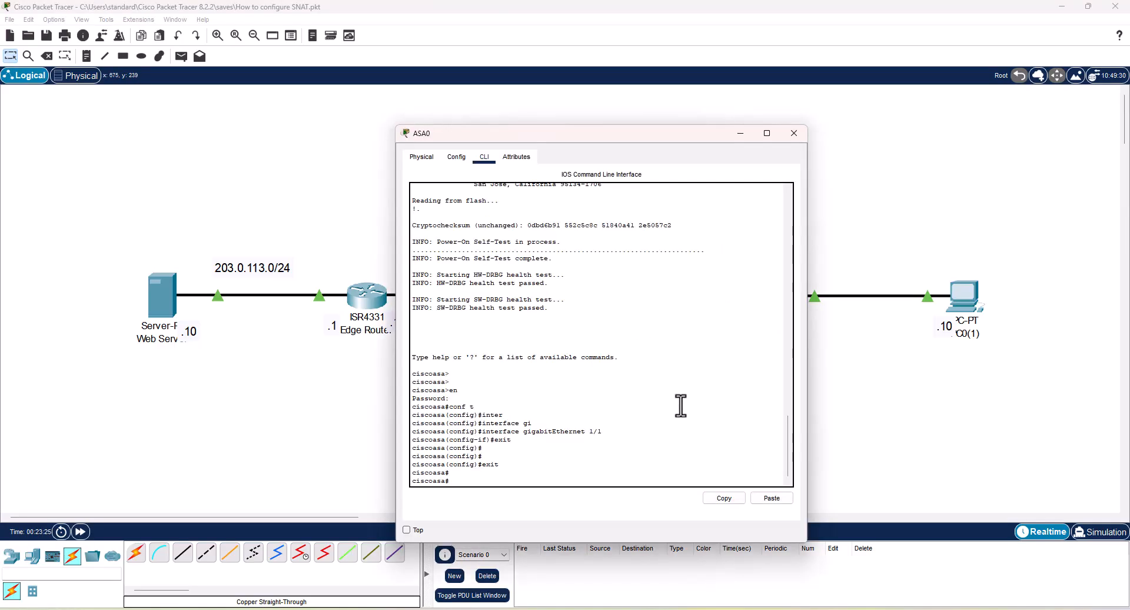
{"action": "left_click", "coordinate": [794, 133]}
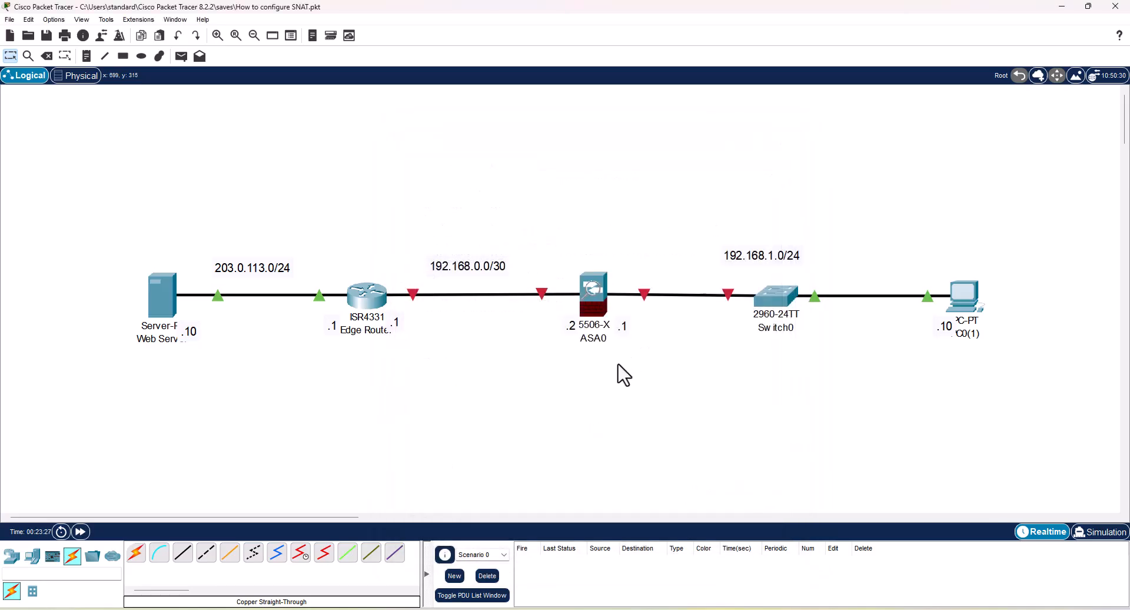
{"action": "left_click", "coordinate": [595, 338]}
{"action": "type", "text": "P"}
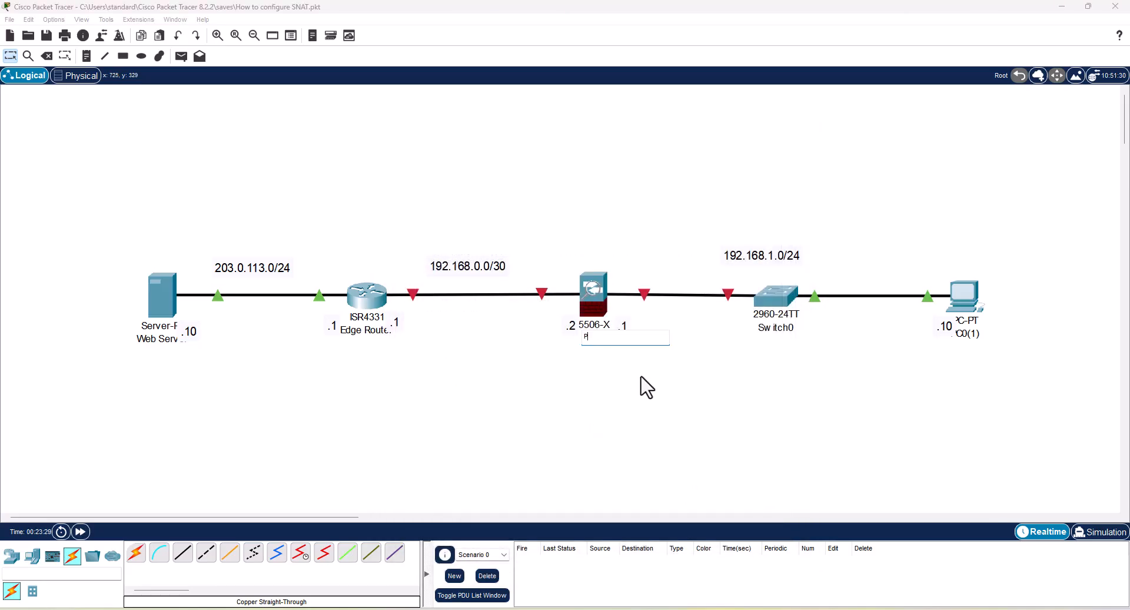
{"action": "type", "text": "erimeter Firewall"}
{"action": "key", "text": "Return"}
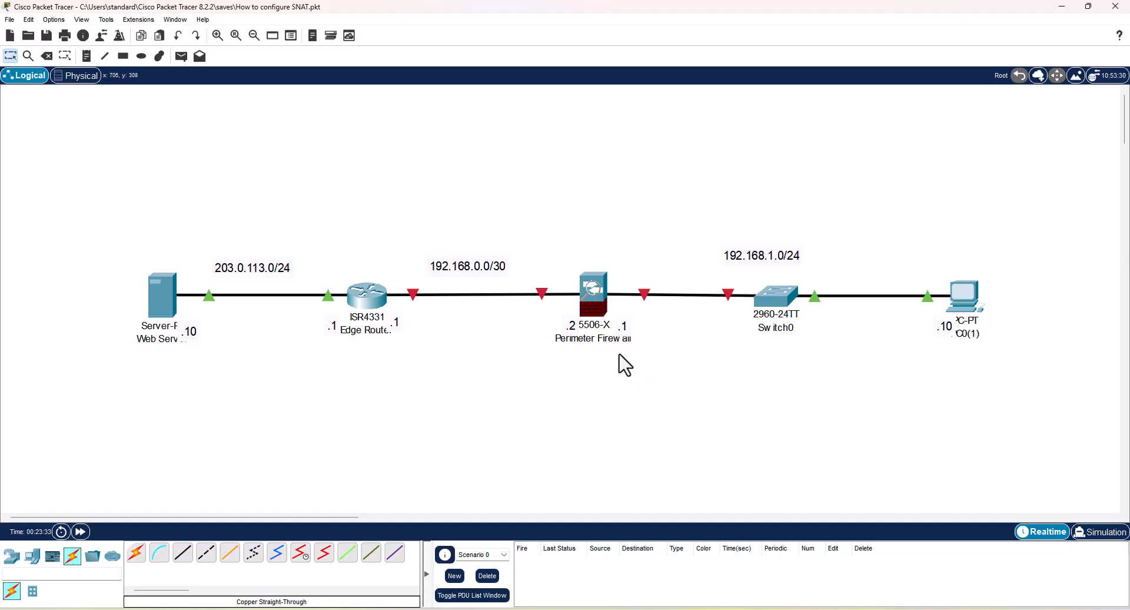
{"action": "double_click", "coordinate": [605, 336]}
{"action": "left_click", "coordinate": [631, 385]}
Step: Open the Perimeter Firewall's command line, enter global configuration mode and move its window clear of the firewall's link to the router
{"action": "left_click", "coordinate": [593, 292]}
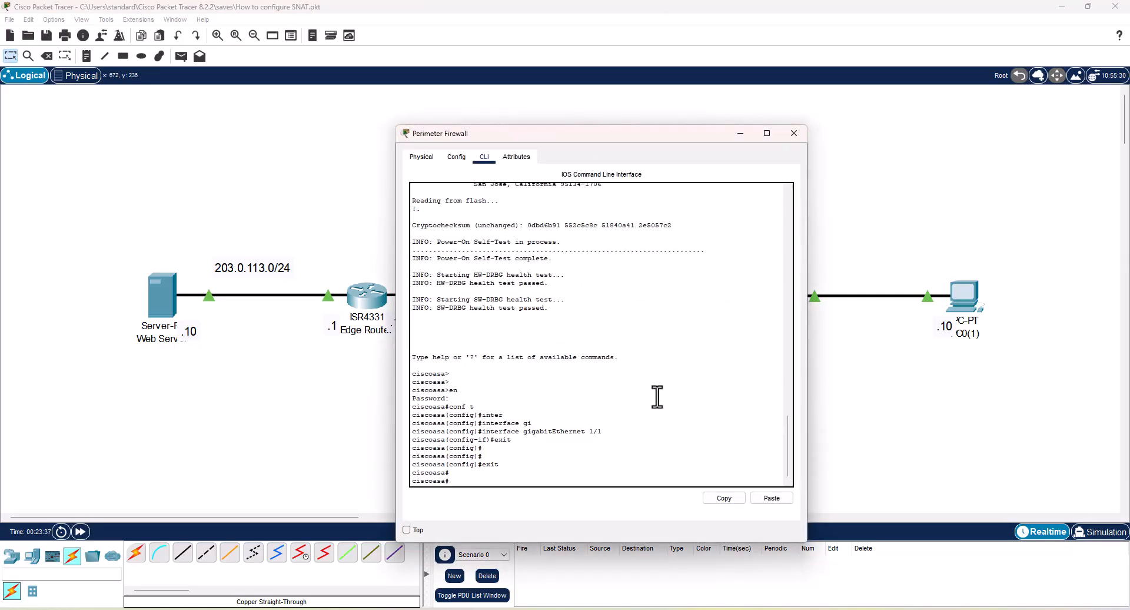
{"action": "type", "text": "conf t"}
{"action": "key", "text": "Return"}
{"action": "key", "text": "Return"}
{"action": "key", "text": "Return"}
{"action": "key", "text": "Return"}
{"action": "key", "text": "Return"}
{"action": "key", "text": "Return"}
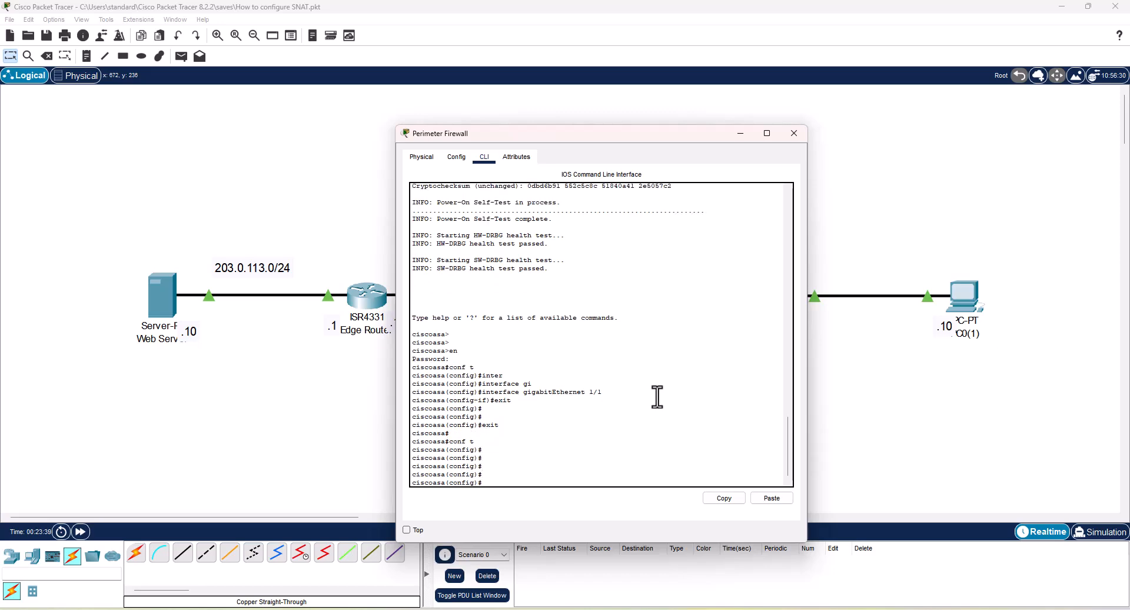
{"action": "left_click_drag", "start_coordinate": [612, 141], "coordinate": [890, 107]}
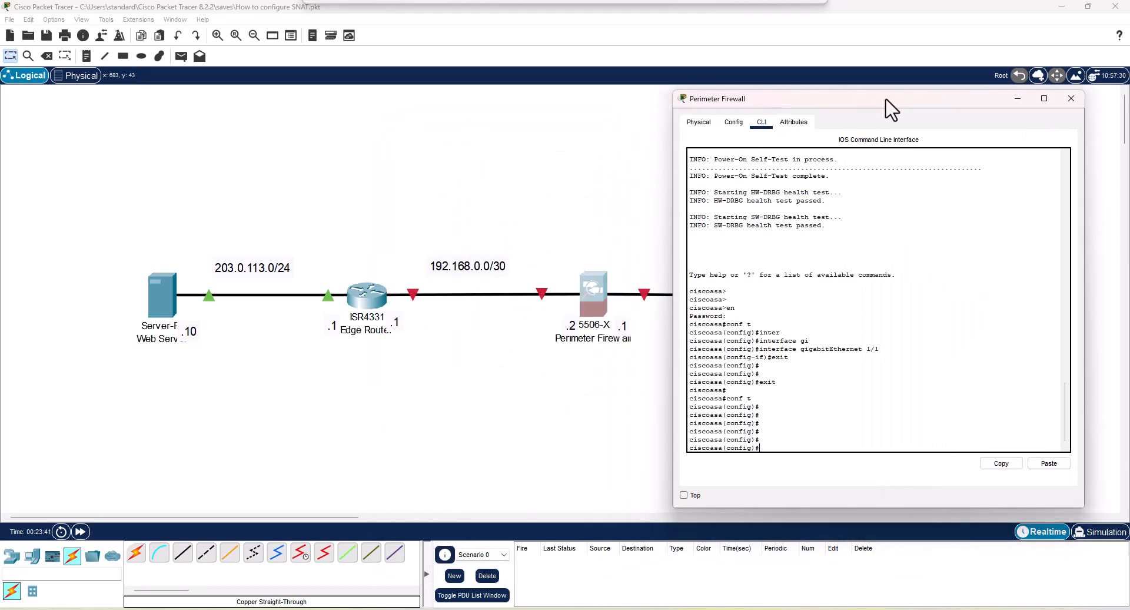
Step: Identify the firewall port on the link to the edge router and enter its interface, gigabitEthernet 1/1
{"action": "left_click", "coordinate": [546, 305]}
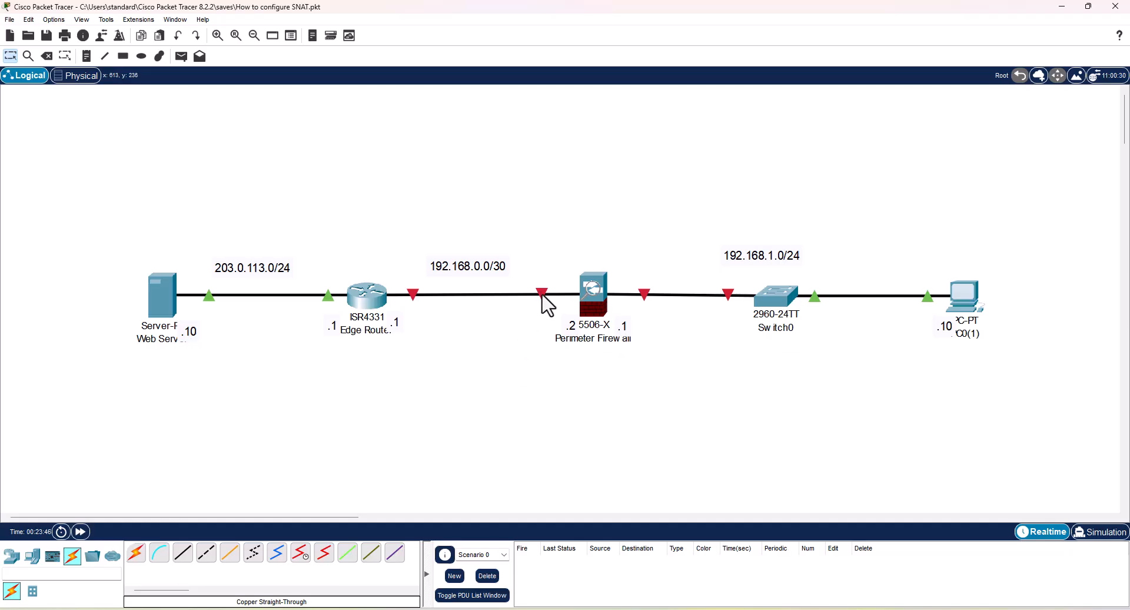
{"action": "mouse_move", "coordinate": [547, 305]}
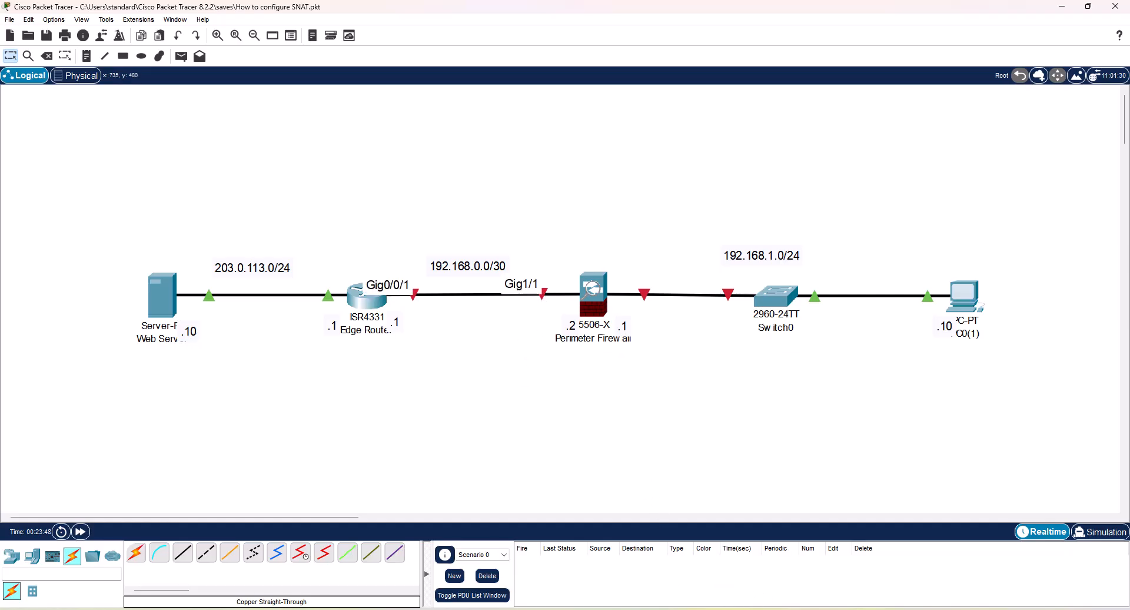
{"action": "mouse_move", "coordinate": [732, 598]}
{"action": "left_click", "coordinate": [801, 587]}
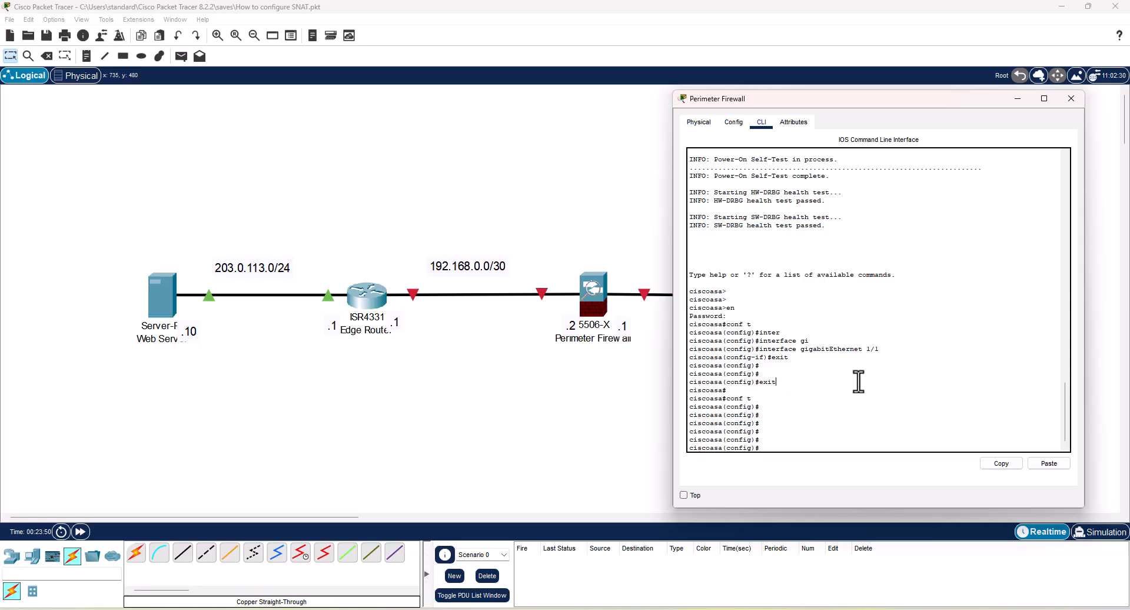
{"action": "type", "text": "inte"}
{"action": "key", "text": "Tab"}
{"action": "type", "text": "gi"}
{"action": "key", "text": "Tab"}
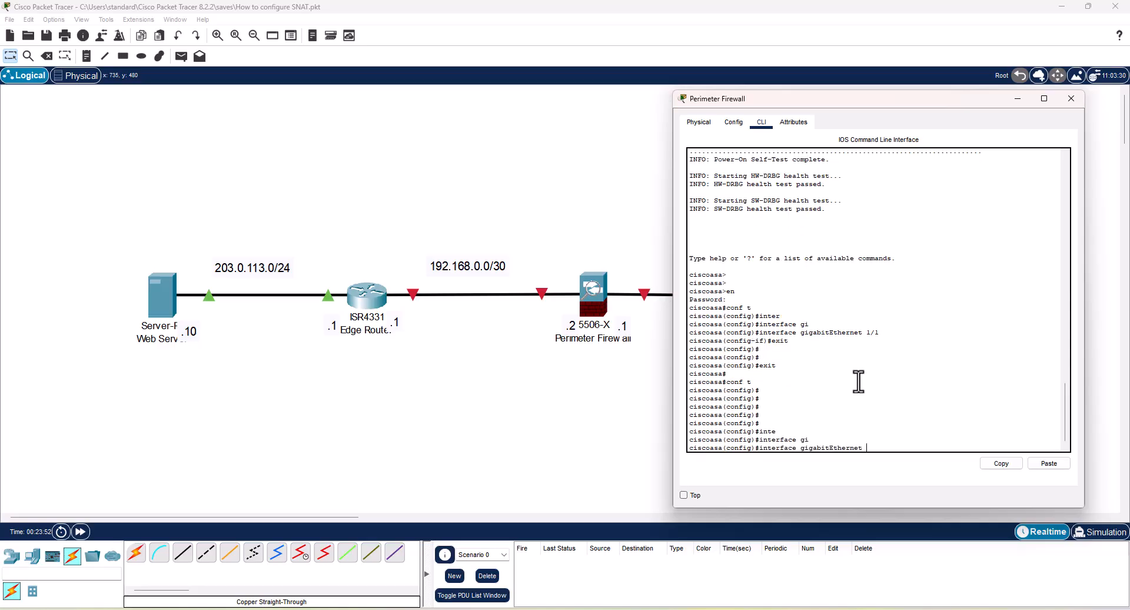
{"action": "type", "text": "1/1"}
{"action": "key", "text": "Return"}
Step: Name the firewall's gigabitEthernet 1/1 interface outside with nameif
{"action": "type", "text": "nfig-if)#n"}
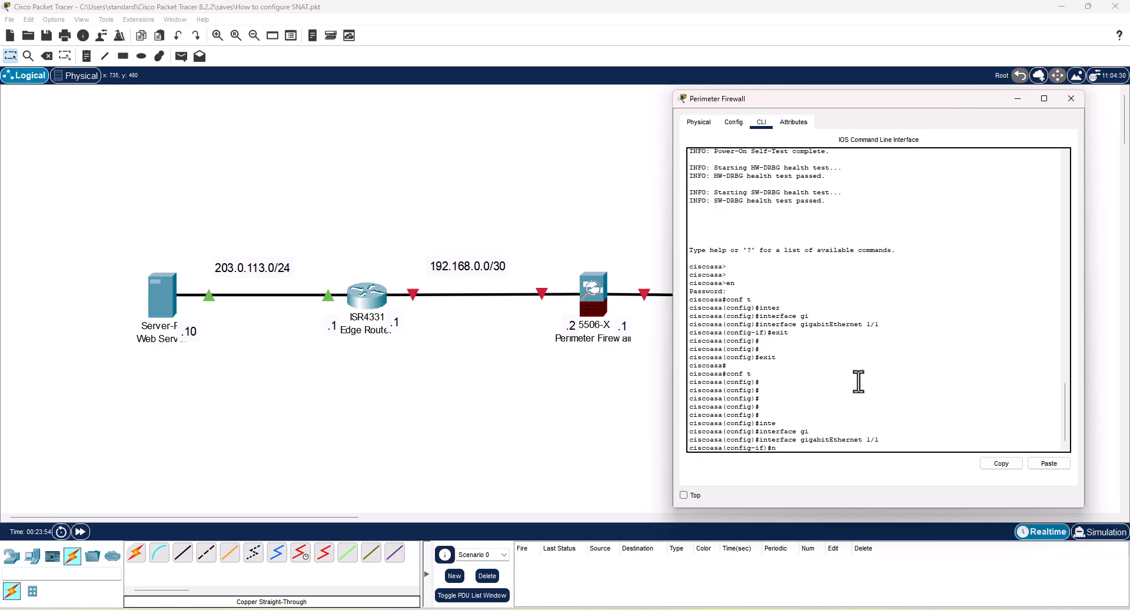
{"action": "type", "text": "ameif outside"}
{"action": "key", "text": "Return"}
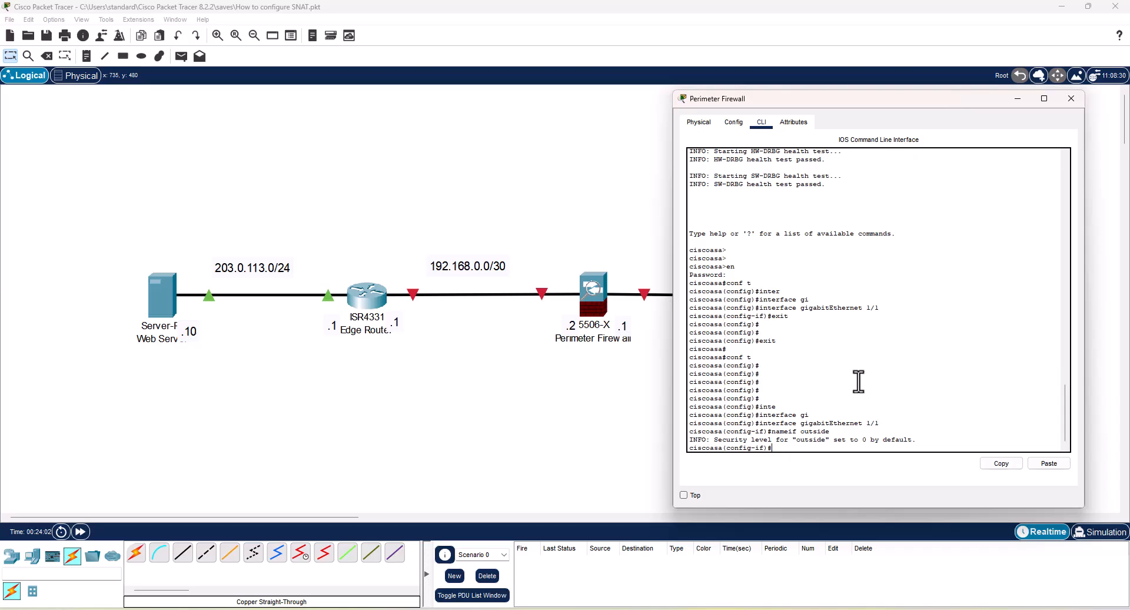
Step: Assign IP address 192.168.0.2 with mask 255.255.255.252 to the firewall's outside interface
{"action": "type", "text": "ip add"}
{"action": "key", "text": "Tab"}
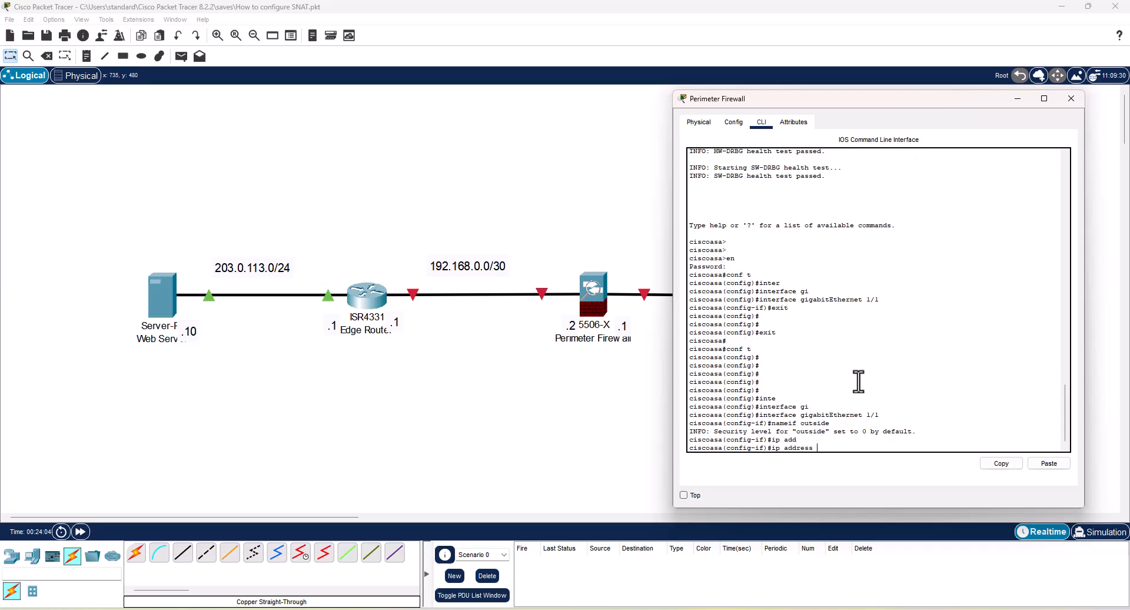
{"action": "type", "text": "192.168.0.2 255.255.255.252"}
{"action": "key", "text": "Return"}
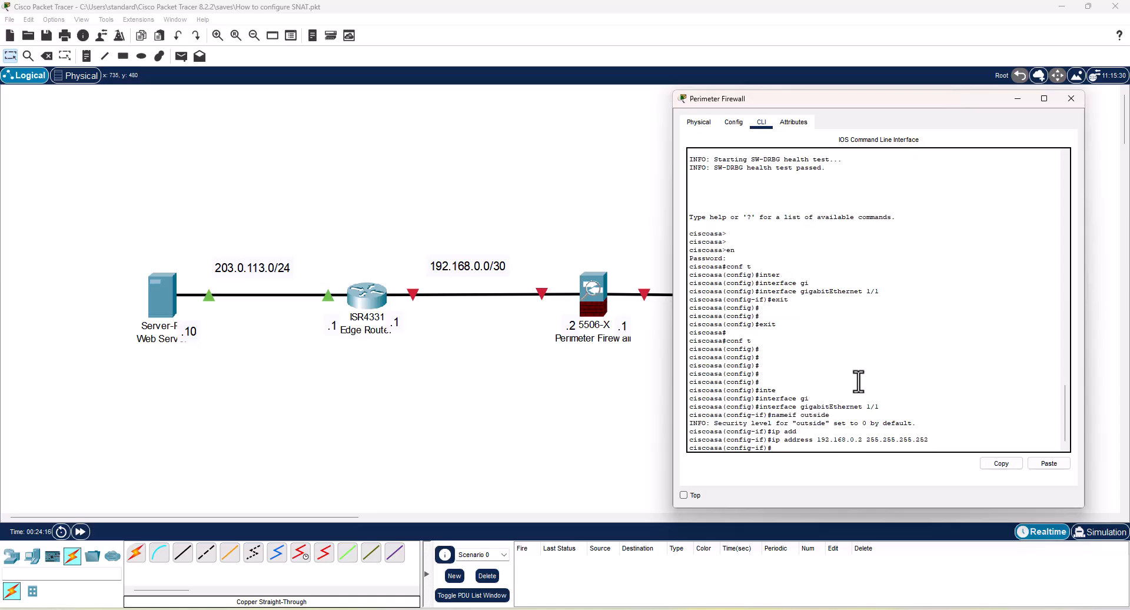
Step: Enable the firewall's outside interface with no shutdown
{"action": "type", "text": "no shu"}
{"action": "key", "text": "Tab"}
{"action": "key", "text": "Return"}
{"action": "key", "text": "Return"}
{"action": "key", "text": "Return"}
{"action": "key", "text": "Return"}
{"action": "key", "text": "Return"}
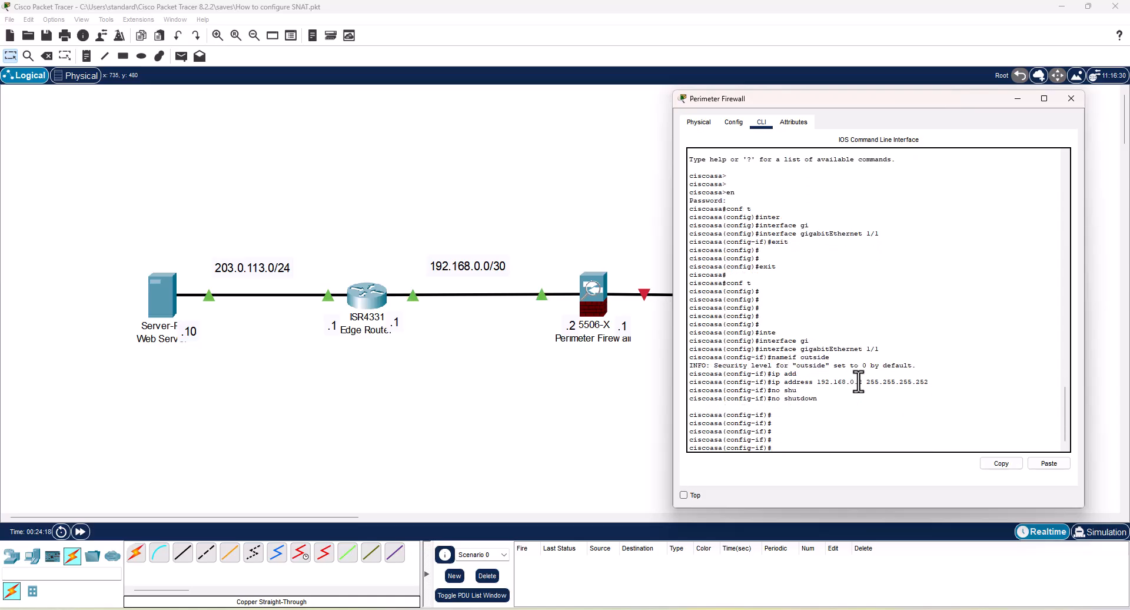
Step: End the firewall's configuration session to return to privileged EXEC mode
{"action": "type", "text": "end"}
{"action": "key", "text": "Return"}
{"action": "key", "text": "Return"}
{"action": "key", "text": "Return"}
{"action": "key", "text": "Return"}
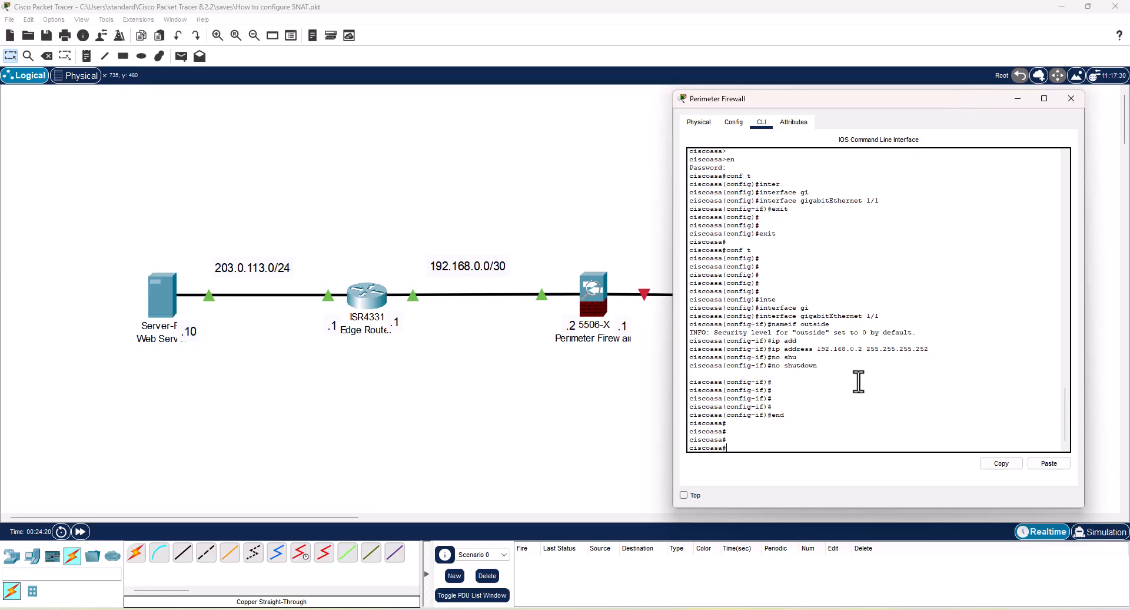
Step: Run show int ip brief on the firewall and check the address and status of GigabitEthernet1/1
{"action": "type", "text": "show int ip brief"}
{"action": "key", "text": "Return"}
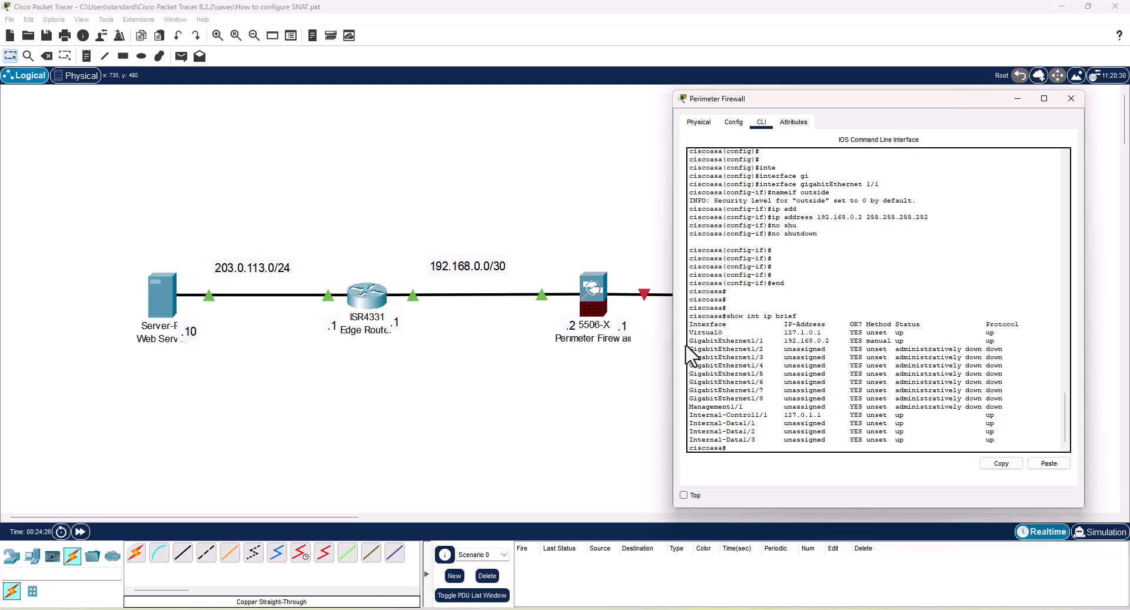
{"action": "left_click_drag", "start_coordinate": [690, 341], "coordinate": [965, 345]}
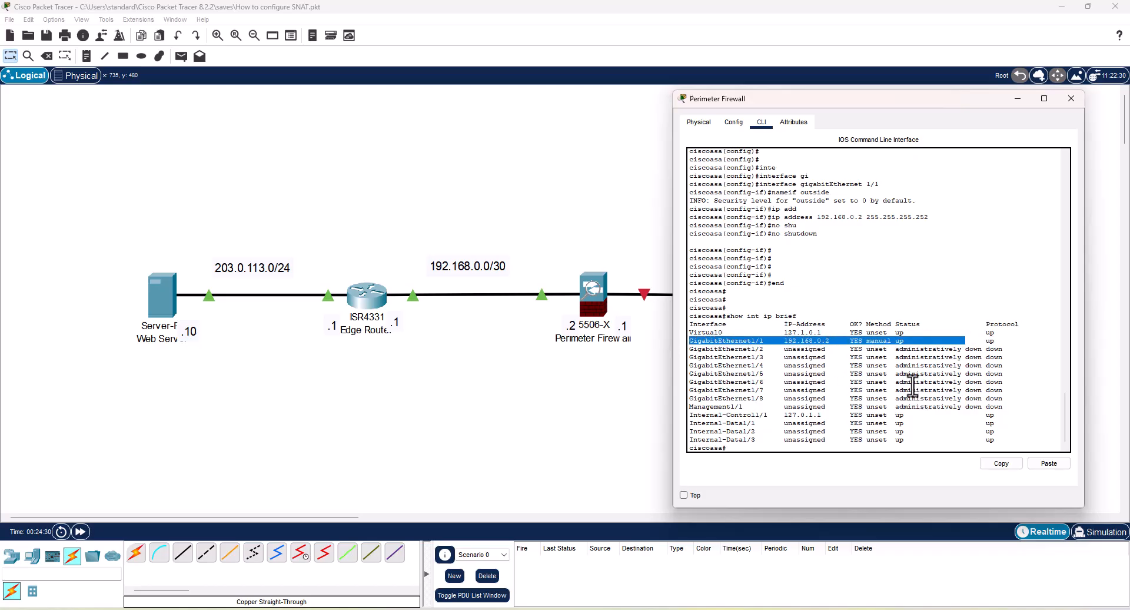
{"action": "left_click", "coordinate": [909, 413]}
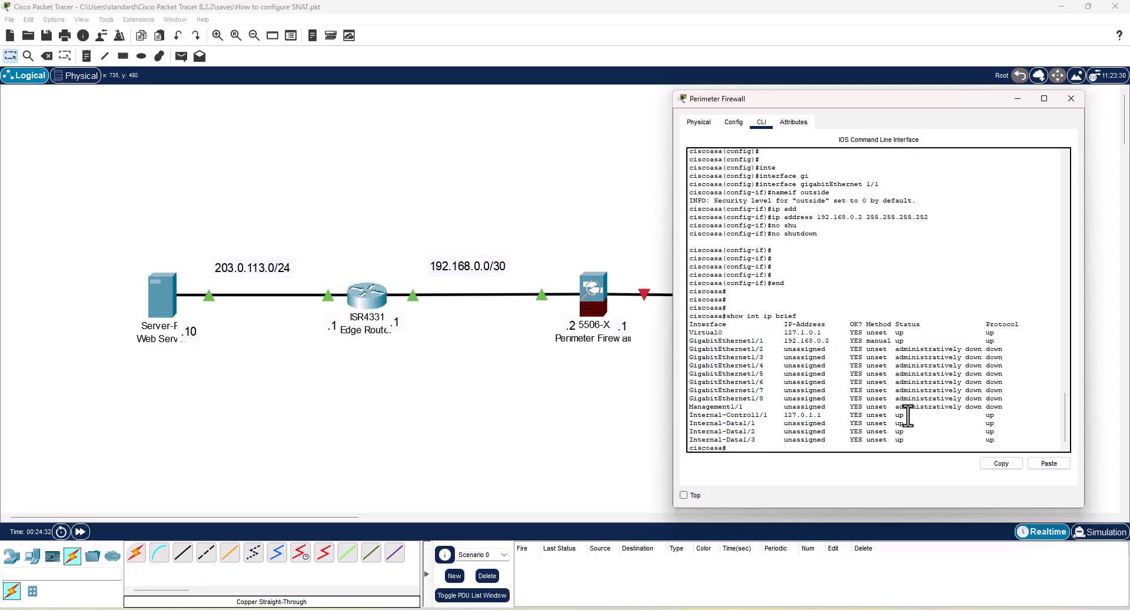
Step: Move the firewall window clear of the link to the switch and return to global configuration mode
{"action": "left_click_drag", "start_coordinate": [894, 103], "coordinate": [296, 80]}
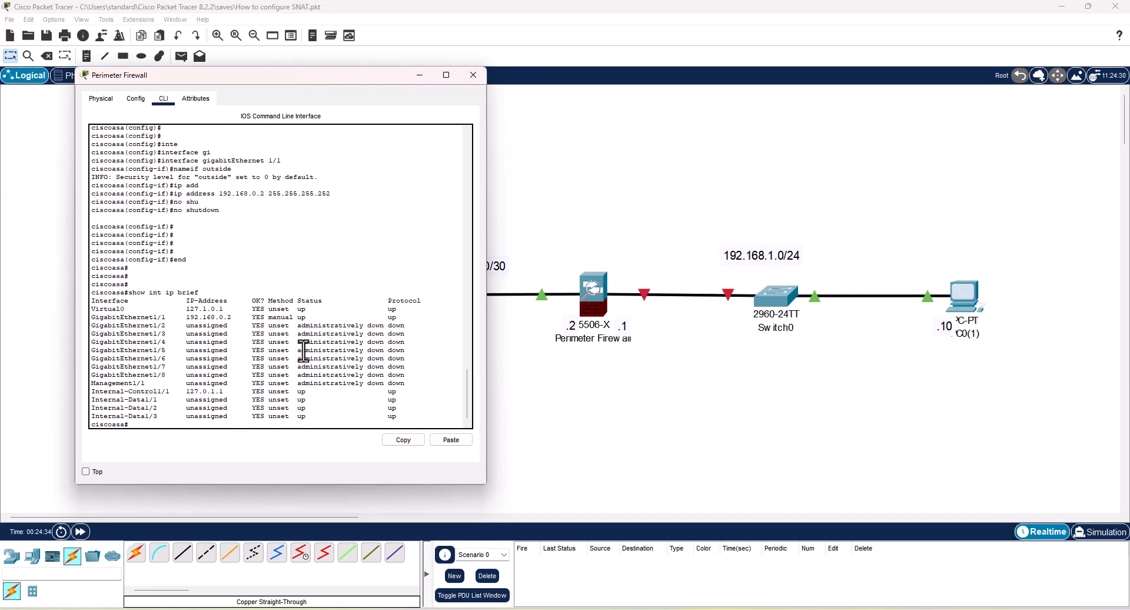
{"action": "type", "text": "nf t"}
{"action": "key", "text": "Return"}
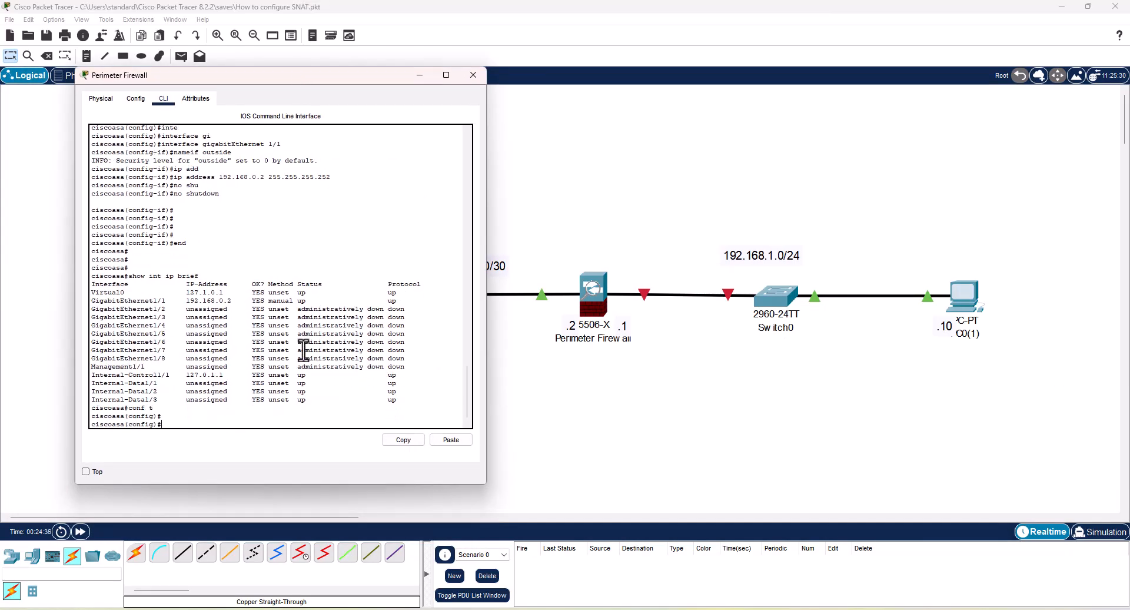
Step: Enter the firewall's gigabitEthernet 1/2 interface, checking that it faces the switch, and name it inside with nameif
{"action": "type", "text": "inter"}
{"action": "key", "text": "Tab"}
{"action": "type", "text": "gi"}
{"action": "key", "text": "Tab"}
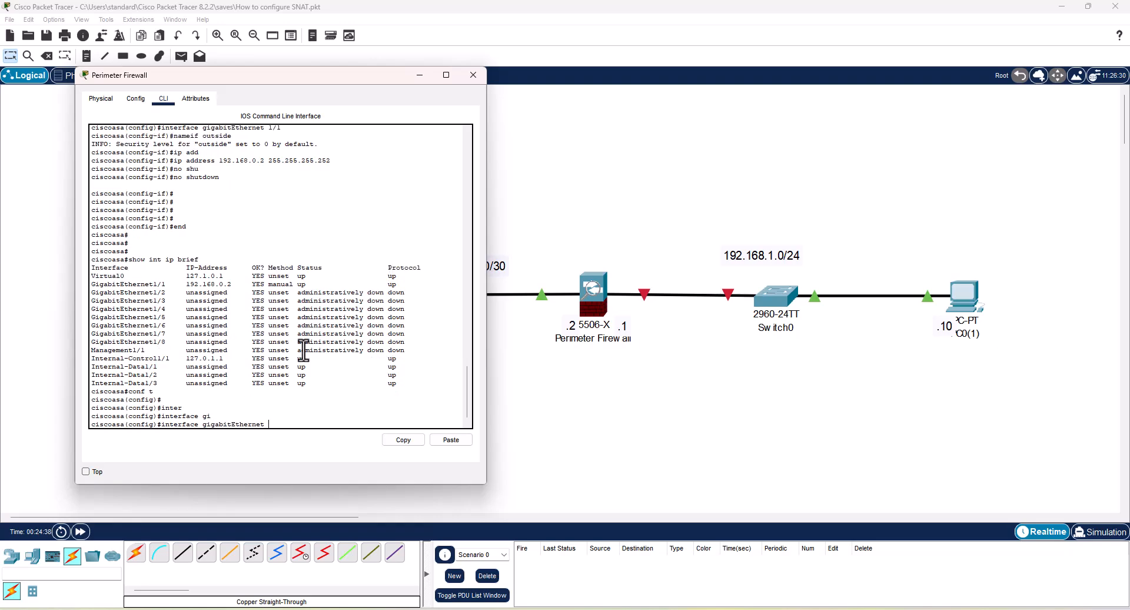
{"action": "type", "text": "1/2"}
{"action": "left_click", "coordinate": [588, 353]}
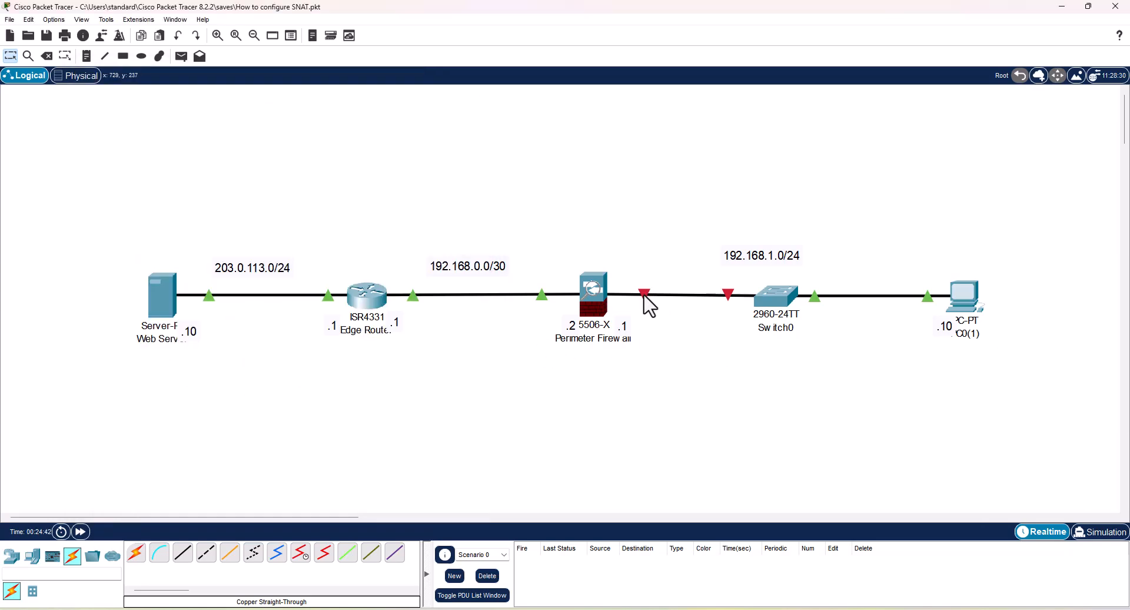
{"action": "mouse_move", "coordinate": [722, 608]}
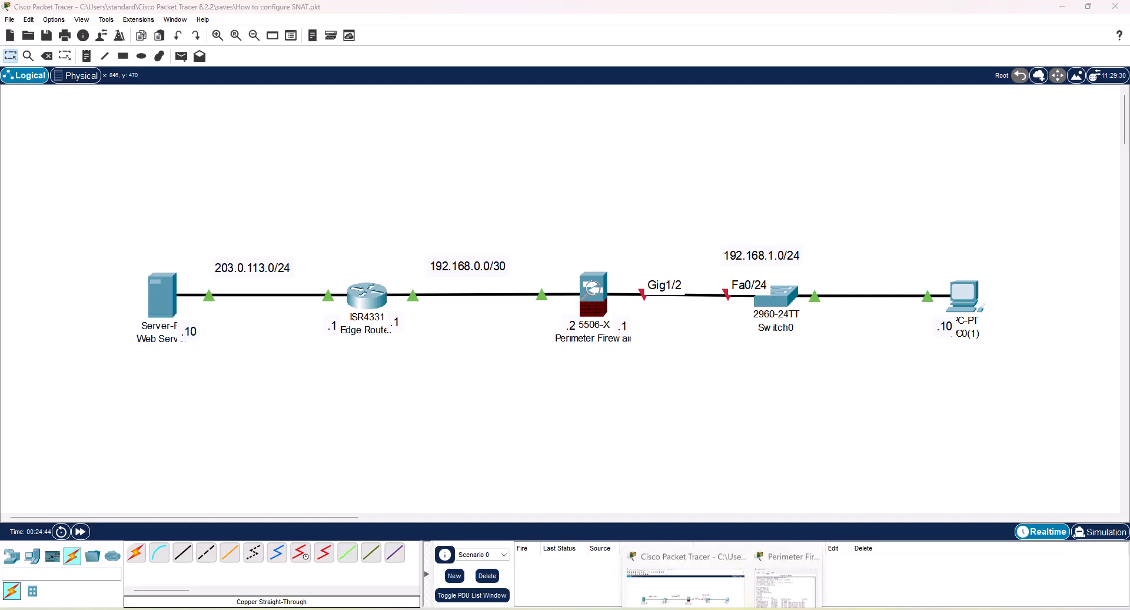
{"action": "left_click", "coordinate": [789, 583]}
{"action": "key", "text": "Return"}
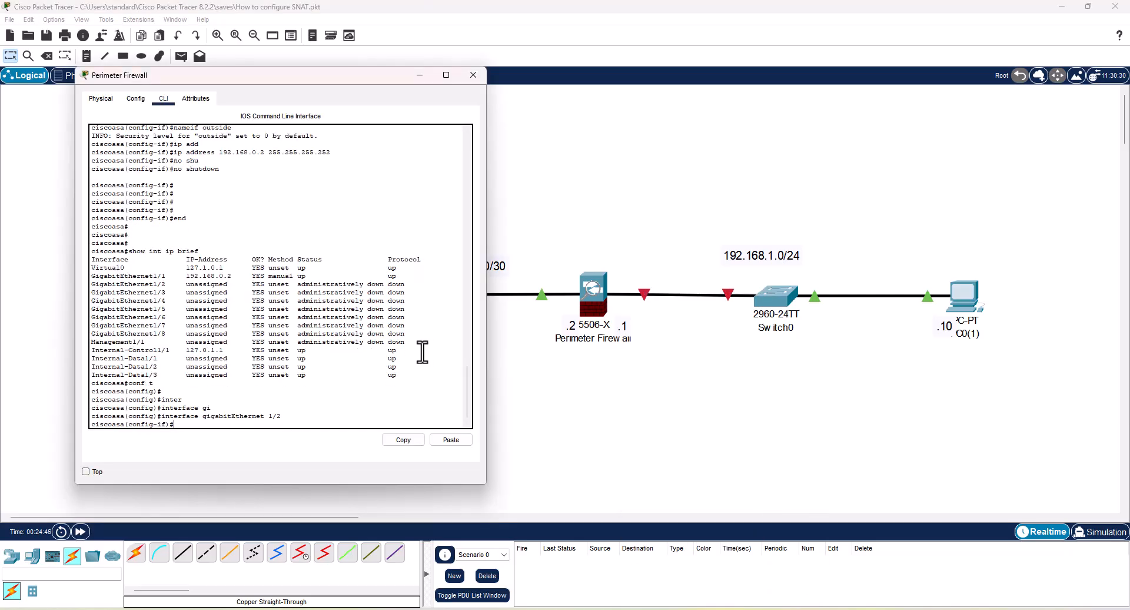
{"action": "type", "text": "nameif inside"}
{"action": "key", "text": "Return"}
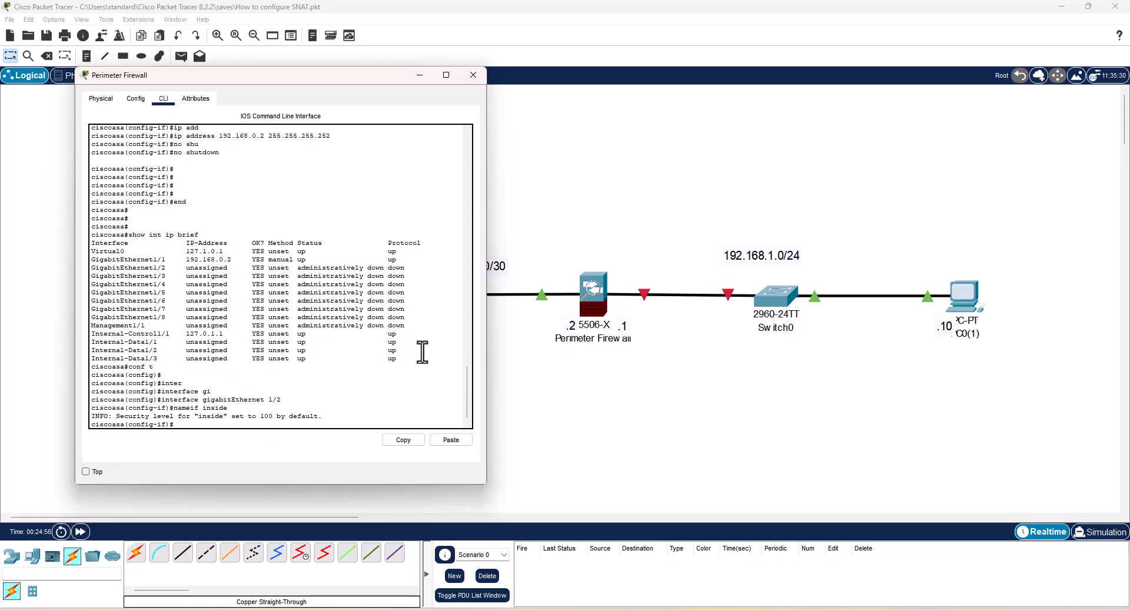
Step: Assign 192.168.1.1 255.255.255.0 to the firewall's inside interface and enable it with no shutdown
{"action": "type", "text": "ip add"}
{"action": "key", "text": "Tab"}
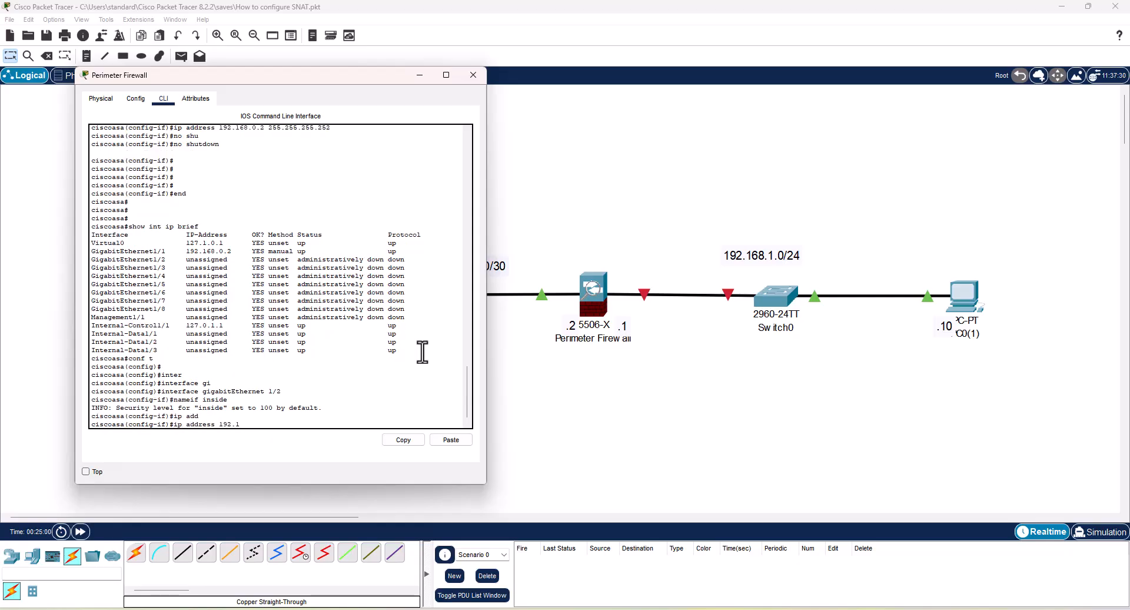
{"action": "type", "text": "192.168.1.1 255.255.255.0"}
{"action": "key", "text": "Return"}
{"action": "type", "text": "no shu"}
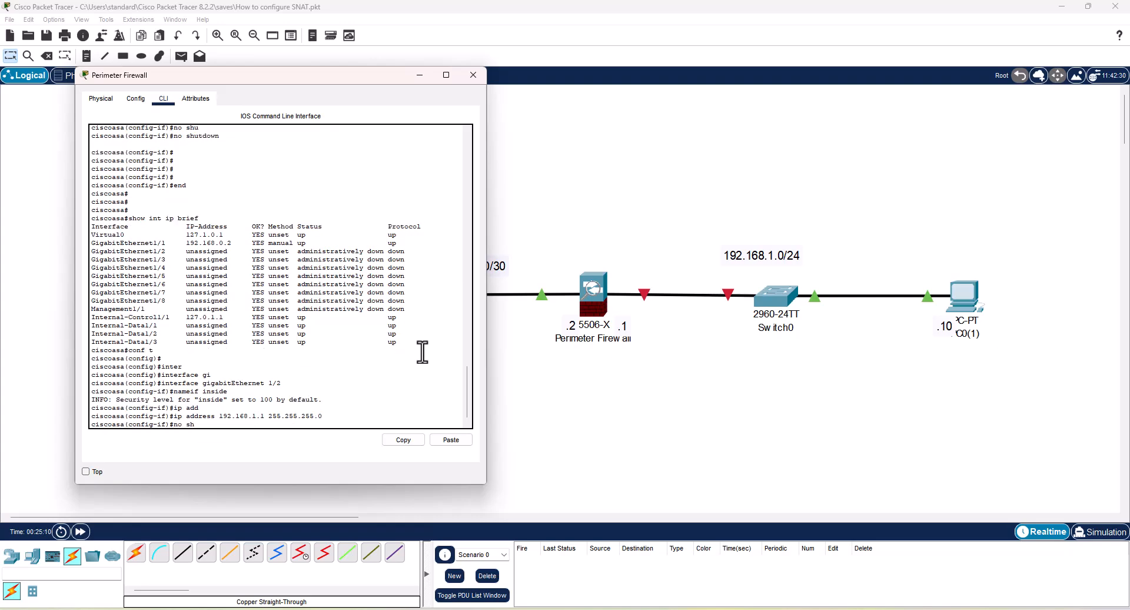
{"action": "key", "text": "Tab"}
{"action": "key", "text": "Return"}
{"action": "key", "text": "Return"}
{"action": "key", "text": "Return"}
{"action": "key", "text": "Return"}
{"action": "key", "text": "Return"}
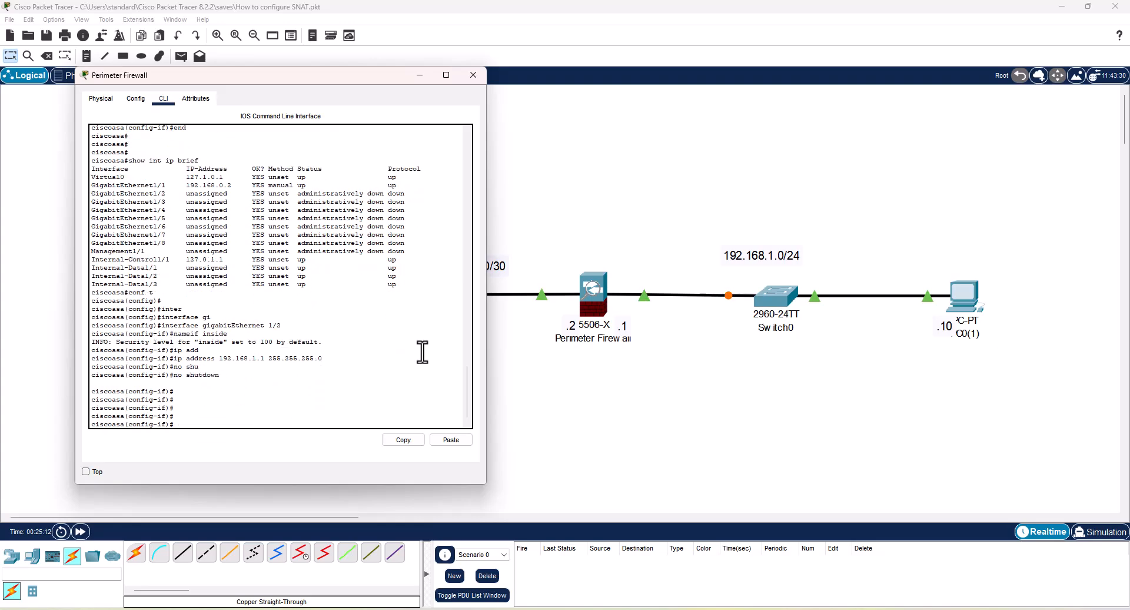
Step: End the firewall's interface configuration and save the configuration with write memory
{"action": "type", "text": "end"}
{"action": "key", "text": "Return"}
{"action": "key", "text": "Return"}
{"action": "key", "text": "Return"}
{"action": "key", "text": "Return"}
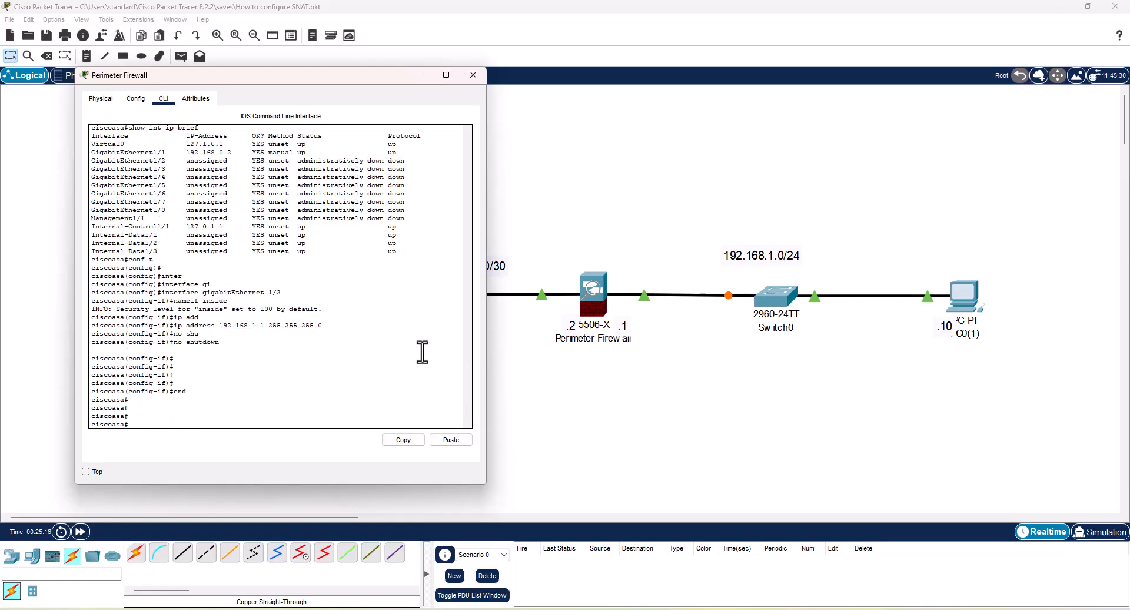
{"action": "type", "text": "wri"}
{"action": "key", "text": "Tab"}
{"action": "type", "text": "me"}
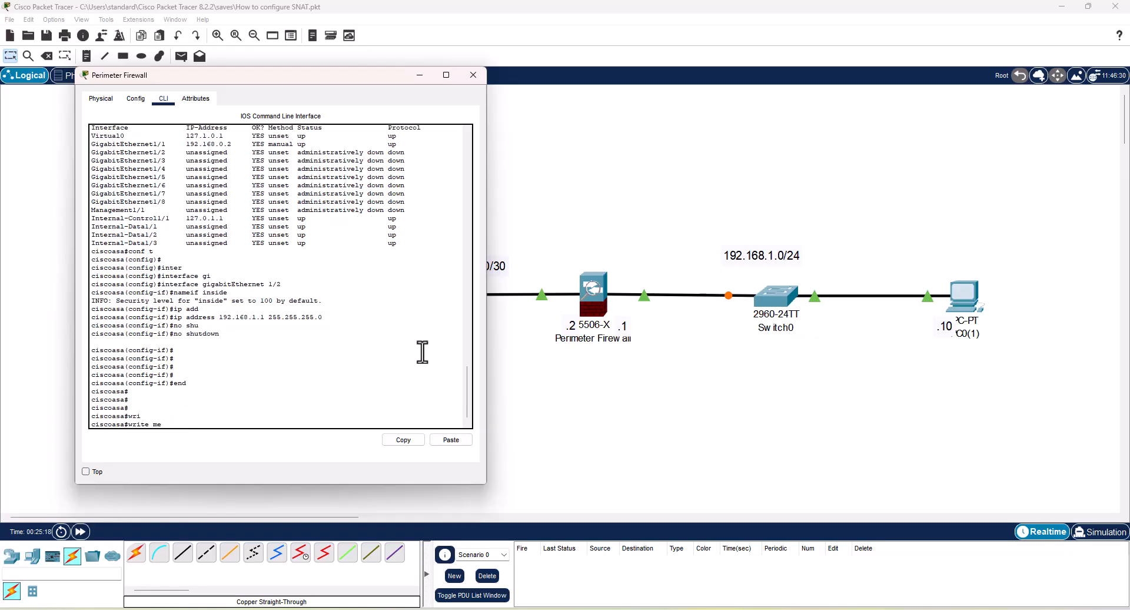
{"action": "key", "text": "Tab"}
{"action": "key", "text": "Return"}
{"action": "key", "text": "Return"}
{"action": "key", "text": "Return"}
{"action": "key", "text": "Return"}
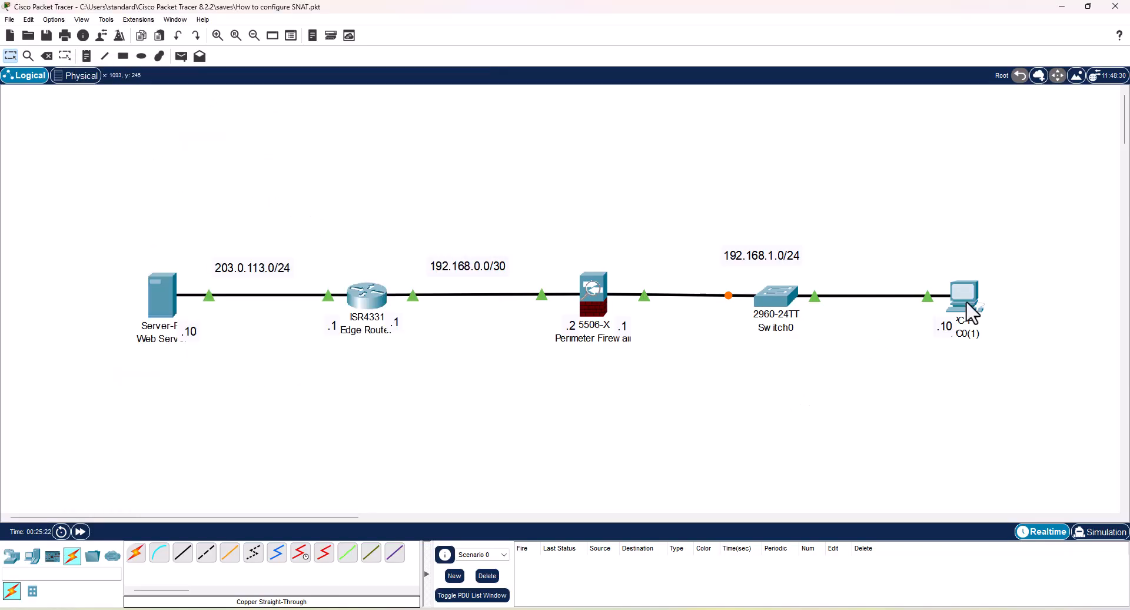
Step: Give the PC behind the switch the static IPv4 address 192.168.1.10 with subnet mask 255.255.255.0
{"action": "left_click", "coordinate": [967, 302]}
{"action": "left_click", "coordinate": [775, 589]}
{"action": "left_click", "coordinate": [492, 157]}
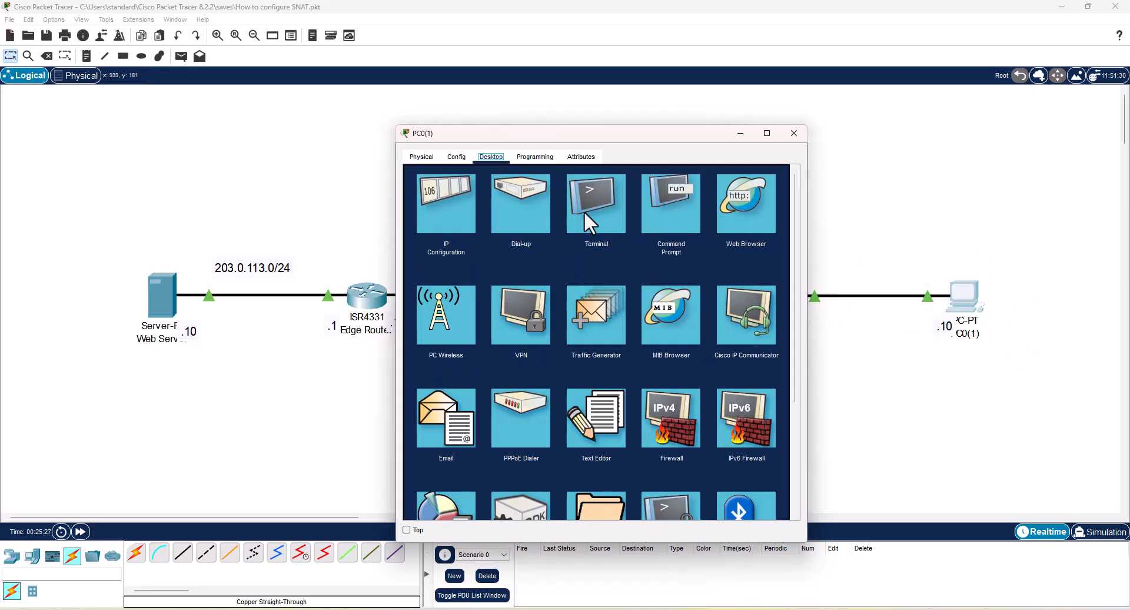
{"action": "left_click", "coordinate": [443, 217]}
{"action": "left_click_drag", "start_coordinate": [607, 137], "coordinate": [312, 116]}
{"action": "left_click", "coordinate": [293, 224]}
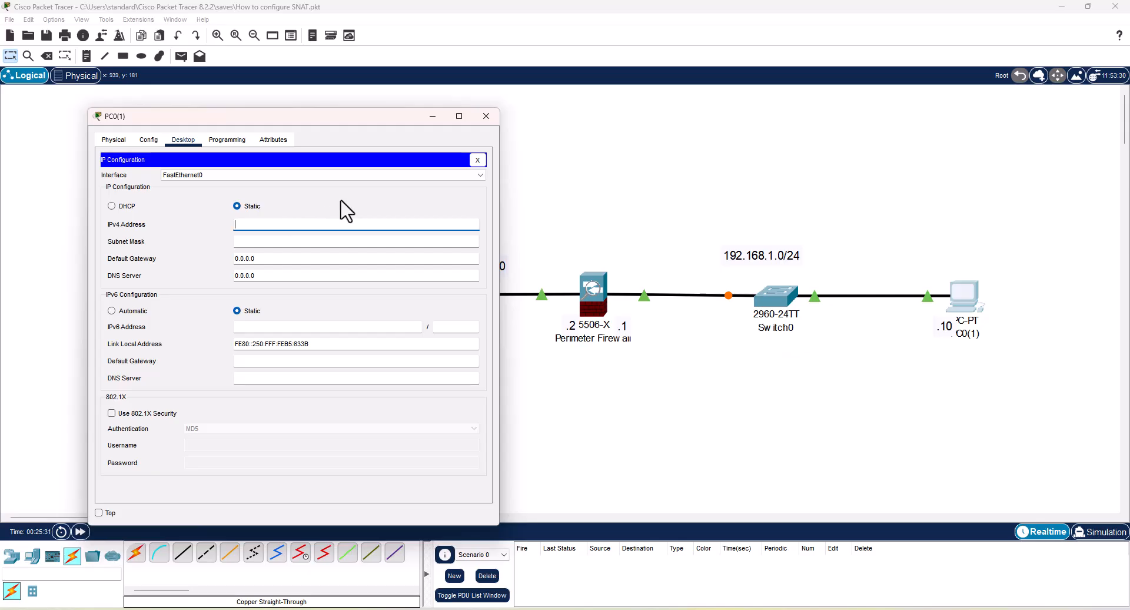
{"action": "type", "text": "192.168.1.10"}
{"action": "key", "text": "Tab"}
{"action": "key", "text": "ctrl+c"}
{"action": "key", "text": "Tab"}
Step: Set the PC's default gateway to 192.168.1.1 and close its configuration window
{"action": "left_click_drag", "start_coordinate": [265, 260], "coordinate": [196, 261]}
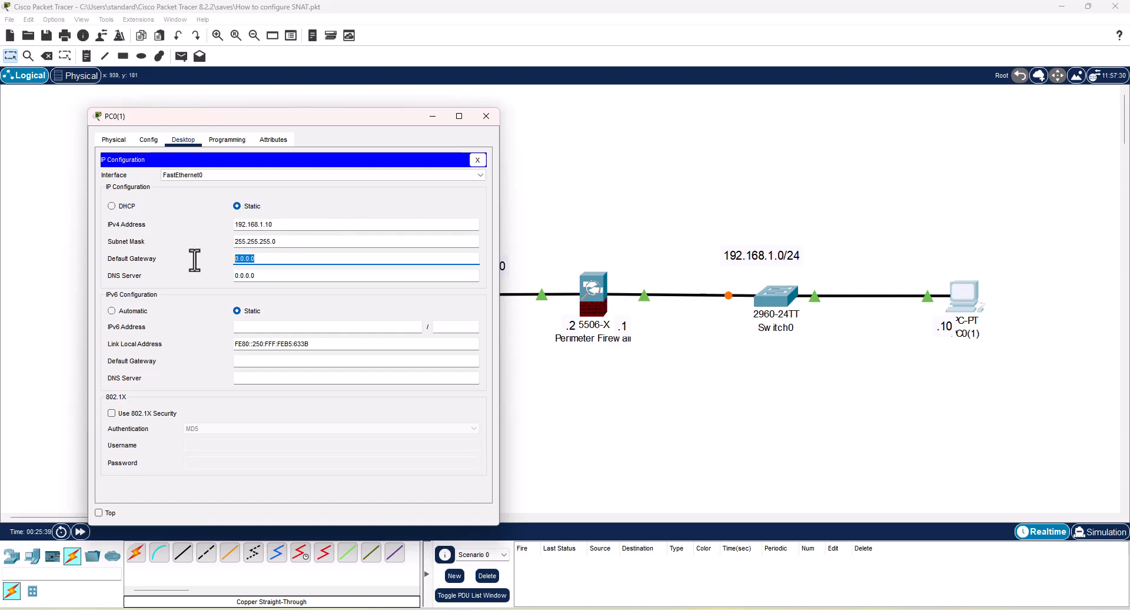
{"action": "key", "text": "ctrl+v"}
{"action": "key", "text": "BackSpace"}
{"action": "left_click", "coordinate": [212, 141]}
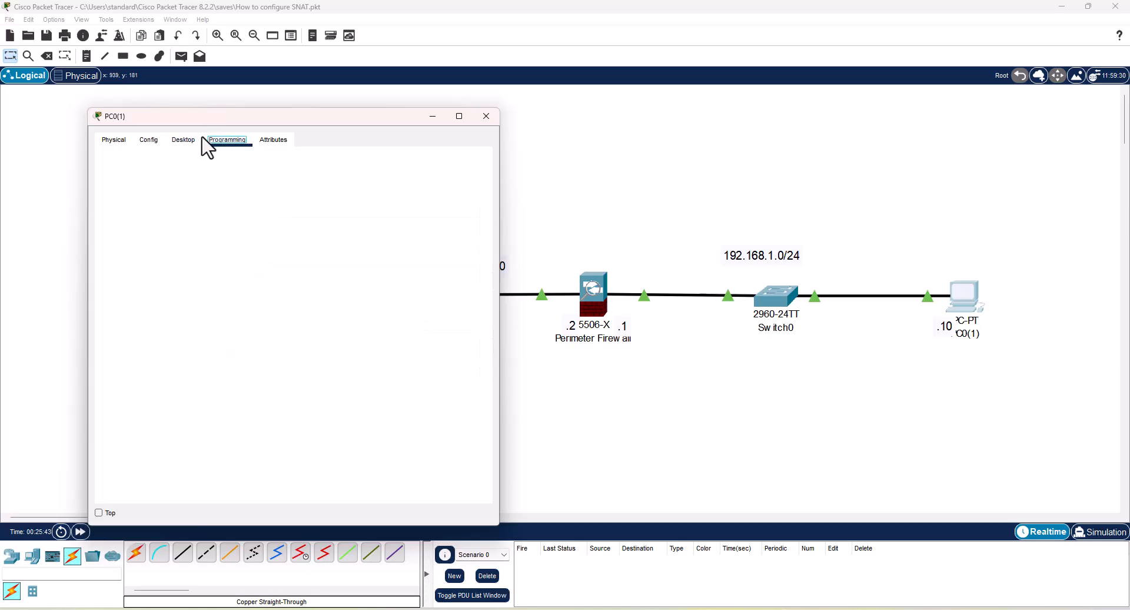
{"action": "left_click", "coordinate": [184, 141]}
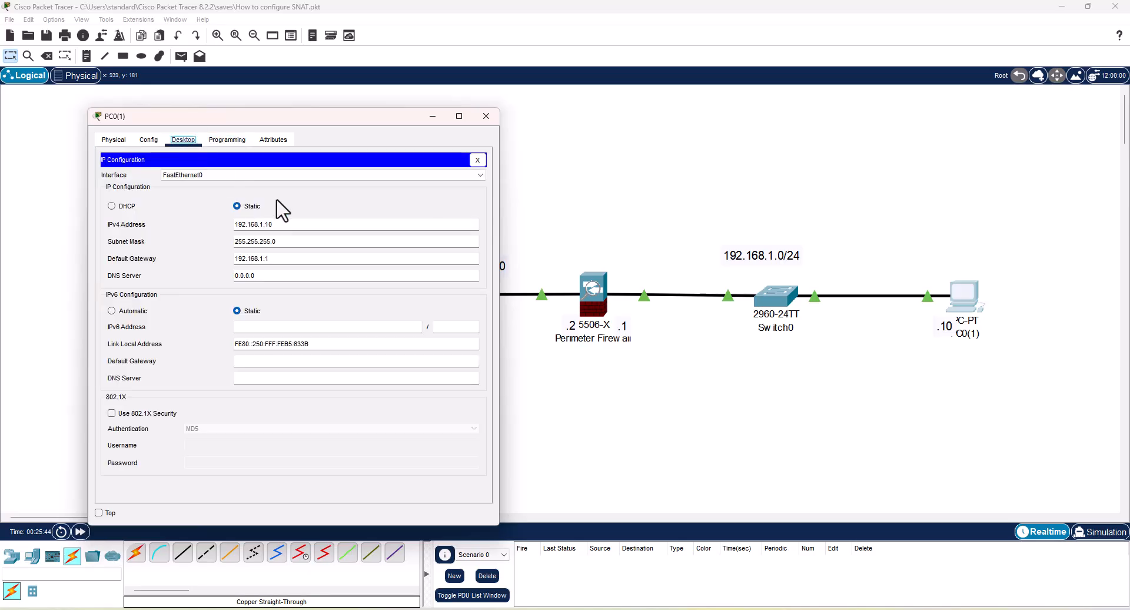
{"action": "left_click", "coordinate": [486, 116]}
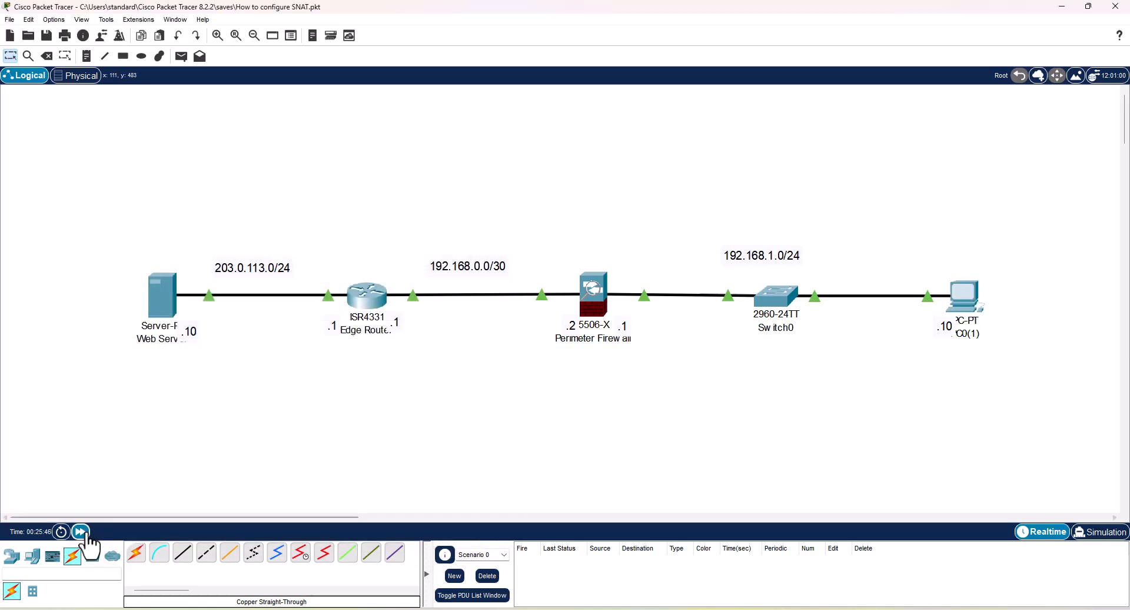
Step: Fast-forward the network time and bring up the edge router's command line
{"action": "left_click", "coordinate": [82, 532]}
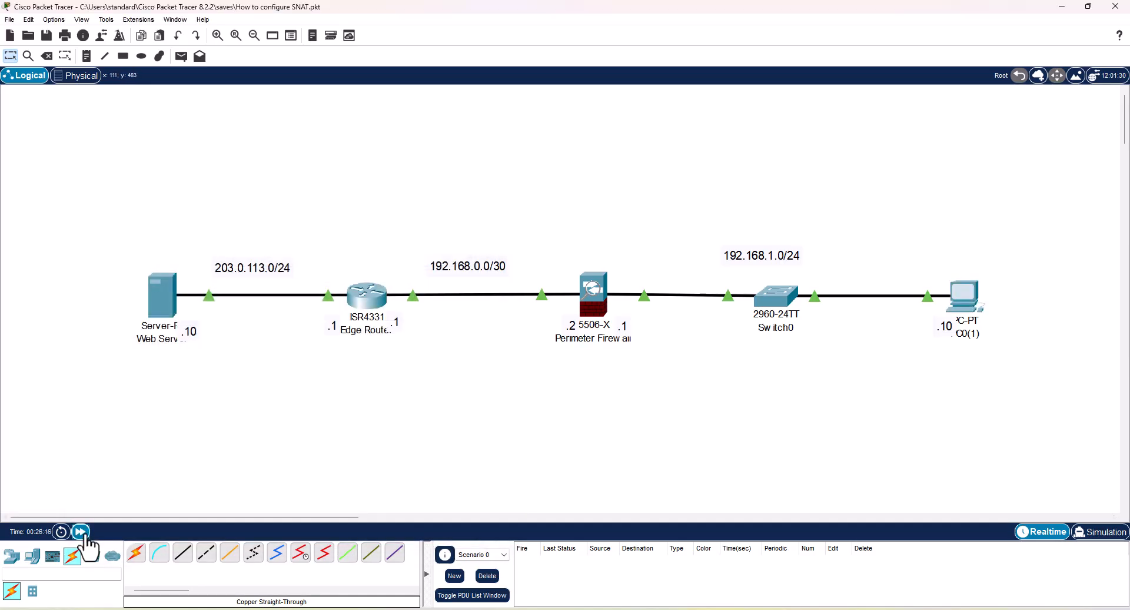
{"action": "left_click", "coordinate": [83, 532]}
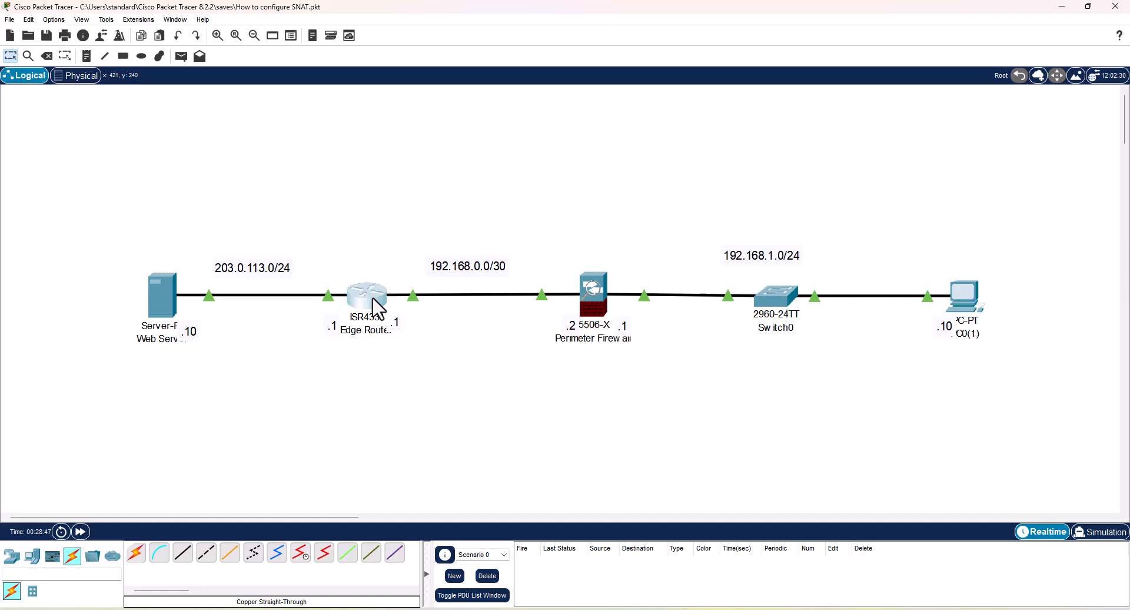
{"action": "mouse_move", "coordinate": [744, 597]}
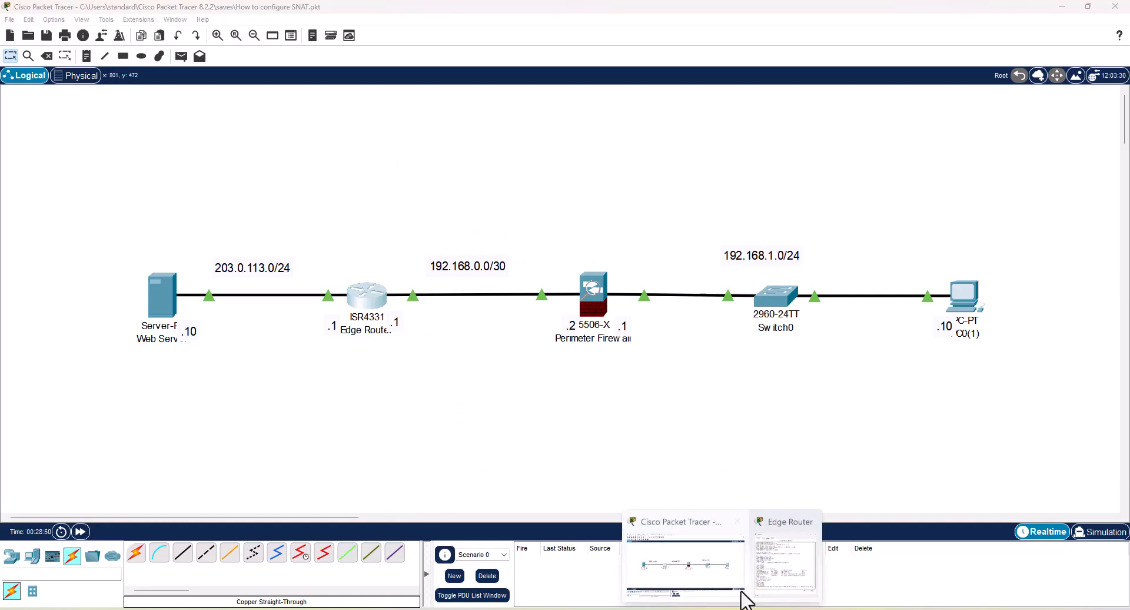
{"action": "left_click", "coordinate": [783, 559]}
{"action": "key", "text": "Return"}
{"action": "key", "text": "Return"}
{"action": "key", "text": "Return"}
{"action": "key", "text": "Return"}
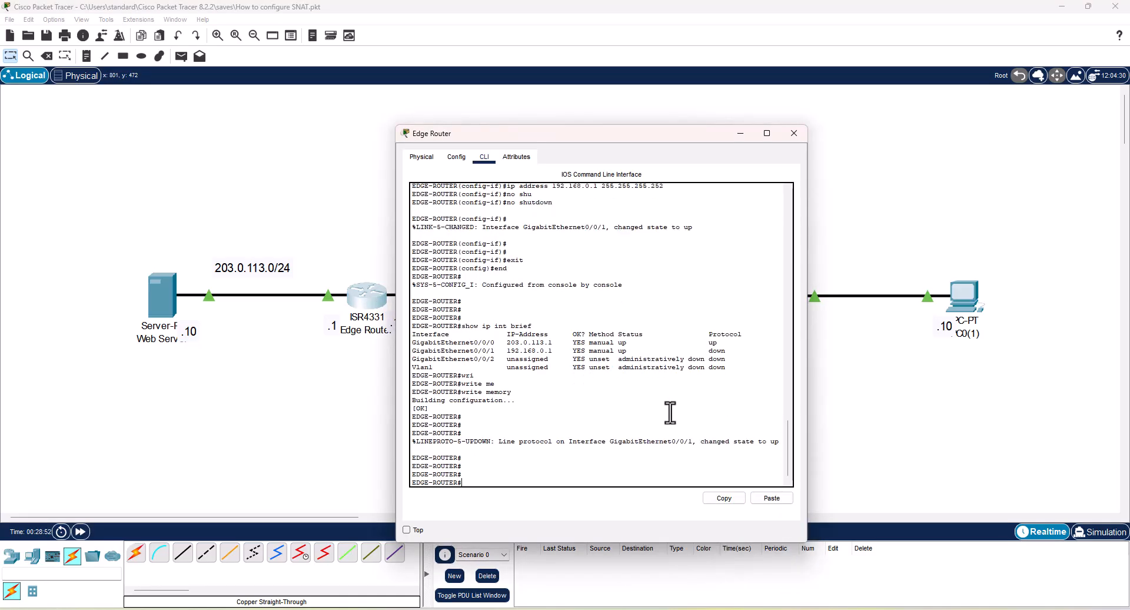
Step: Ping the web server at 203.0.113.10 twice from the edge router
{"action": "type", "text": "ping"}
{"action": "type", "text": "203.0.113.10"}
{"action": "key", "text": "Return"}
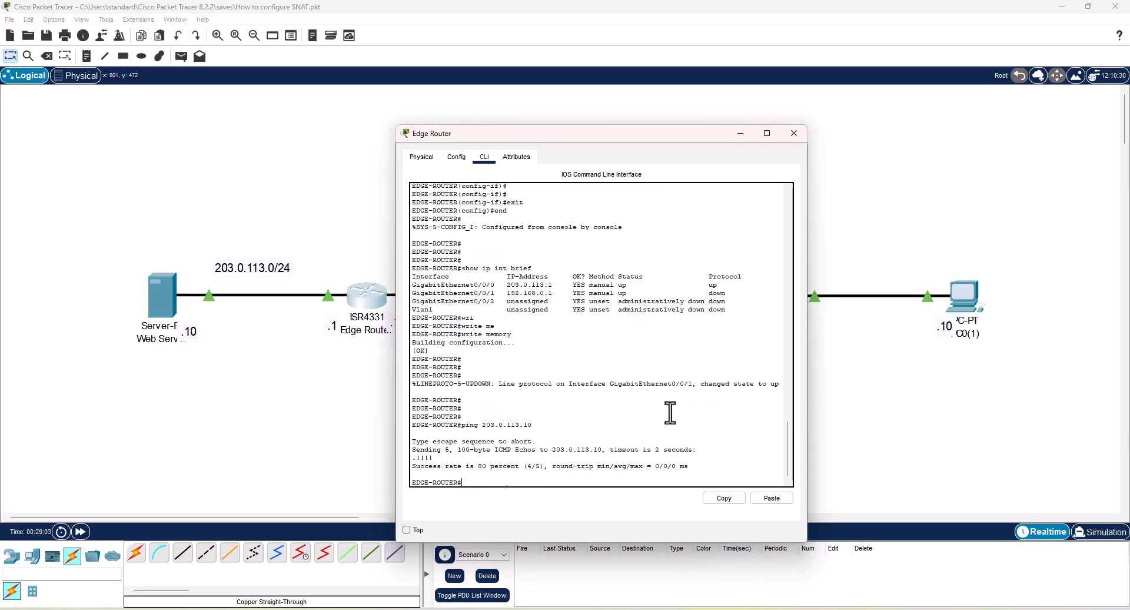
{"action": "key", "text": "Up"}
{"action": "key", "text": "Return"}
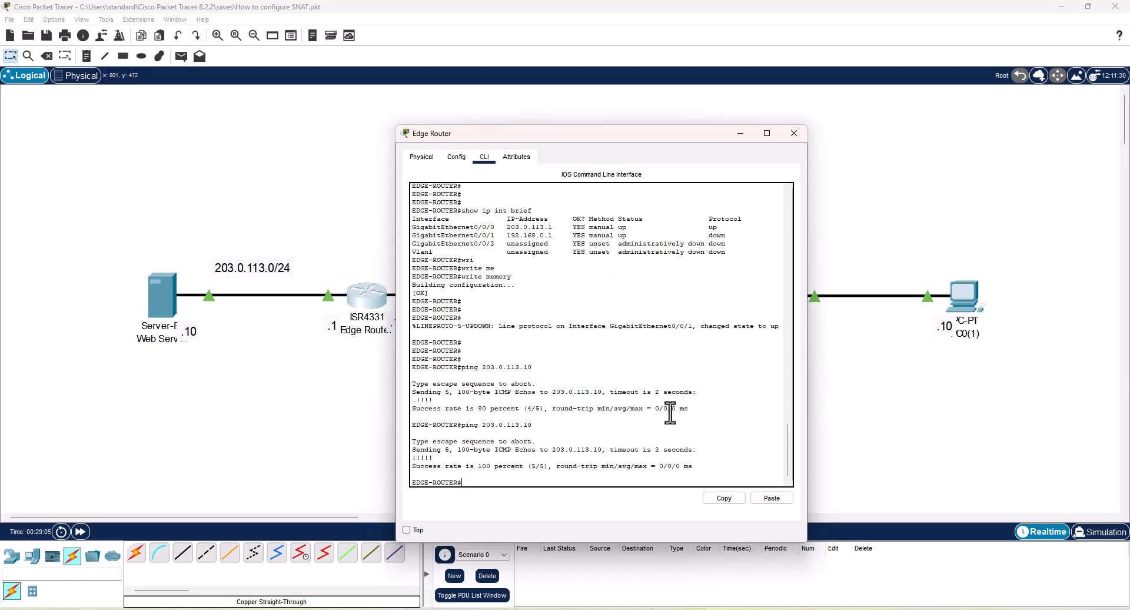
Step: Ping the firewall's outside address 192.168.0.2 twice from the edge router, then close the router window
{"action": "left_click_drag", "start_coordinate": [638, 142], "coordinate": [854, 103]}
{"action": "key", "text": "Up"}
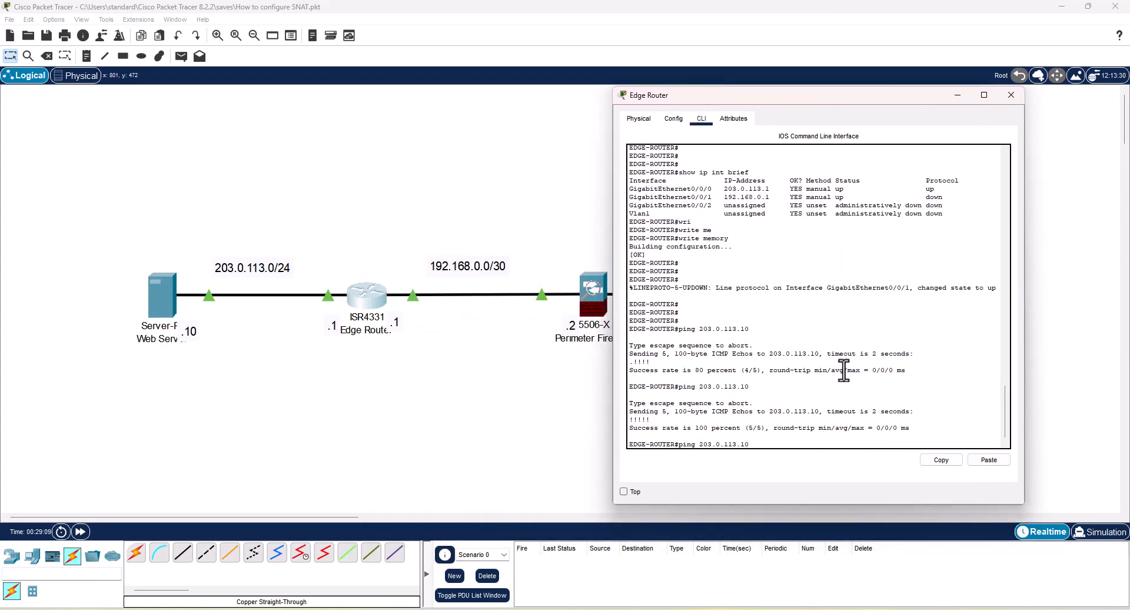
{"action": "key", "text": "BackSpace"}
{"action": "key", "text": "BackSpace"}
{"action": "key", "text": "BackSpace"}
{"action": "key", "text": "BackSpace"}
{"action": "key", "text": "BackSpace"}
{"action": "key", "text": "BackSpace"}
{"action": "key", "text": "BackSpace"}
{"action": "key", "text": "BackSpace"}
{"action": "key", "text": "BackSpace"}
{"action": "key", "text": "BackSpace"}
{"action": "type", "text": "192.168.0.2"}
{"action": "key", "text": "Return"}
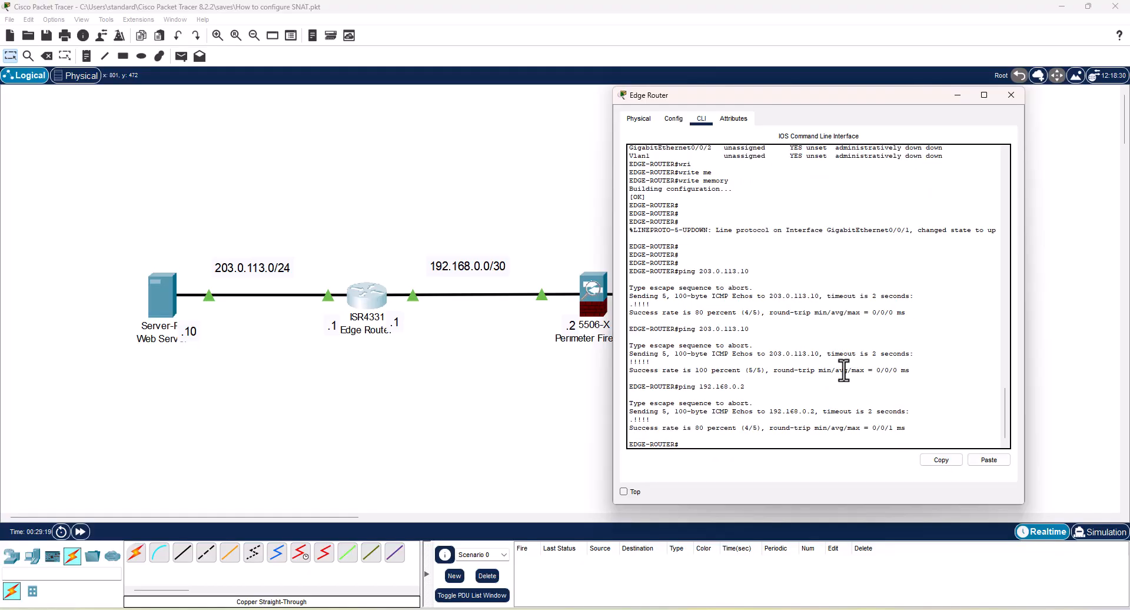
{"action": "key", "text": "Up"}
{"action": "key", "text": "Return"}
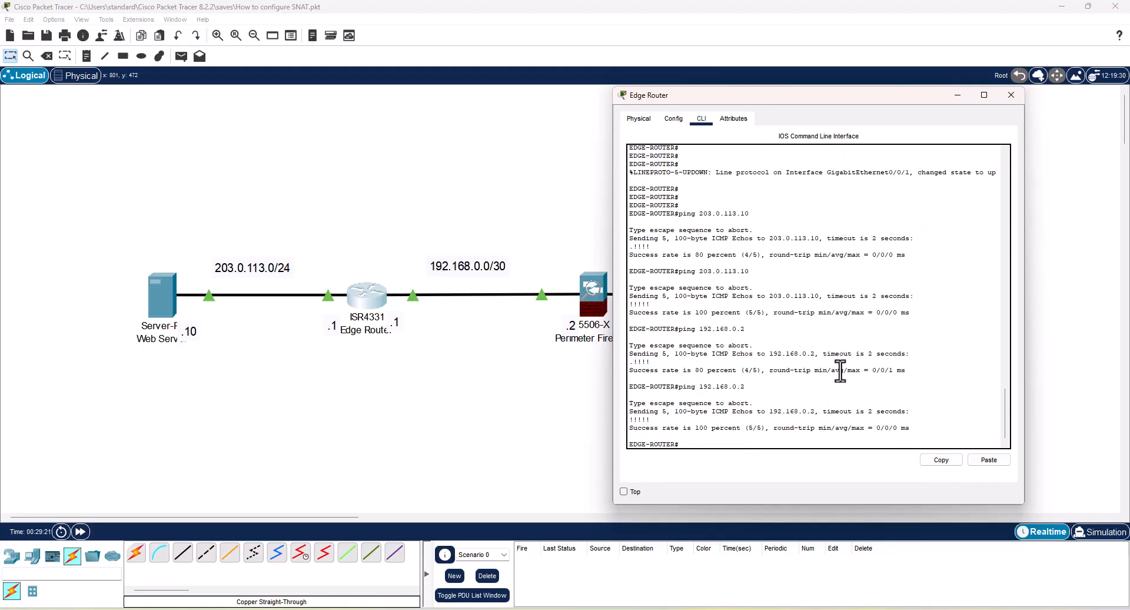
{"action": "left_click", "coordinate": [1011, 95]}
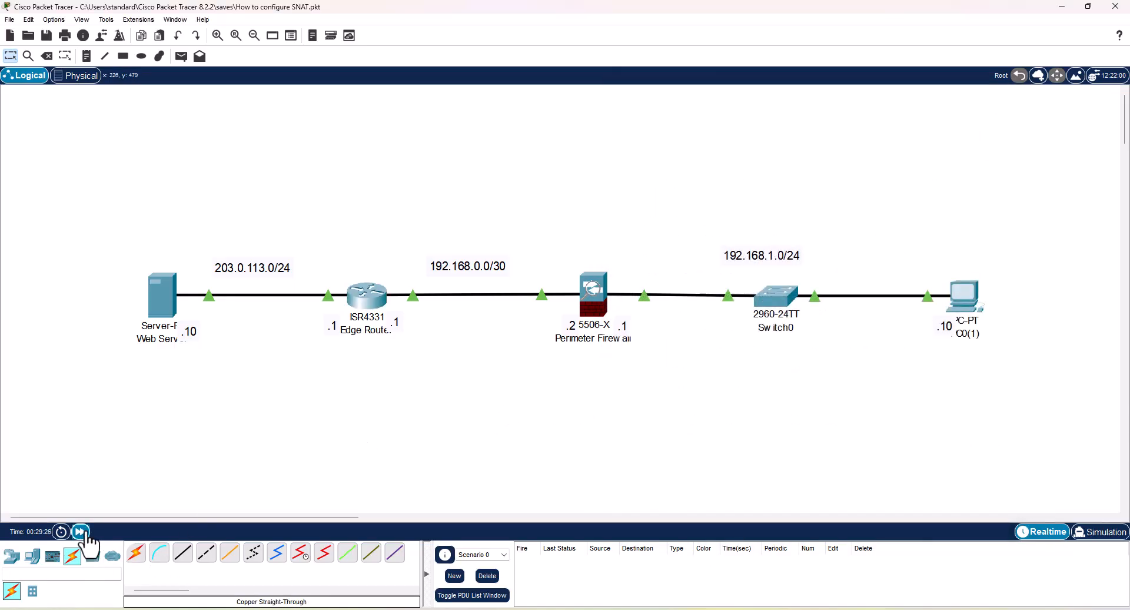
Step: Fast-forward the network time, reopen the edge router's command line beside the topology and enter global configuration mode
{"action": "left_click", "coordinate": [81, 531]}
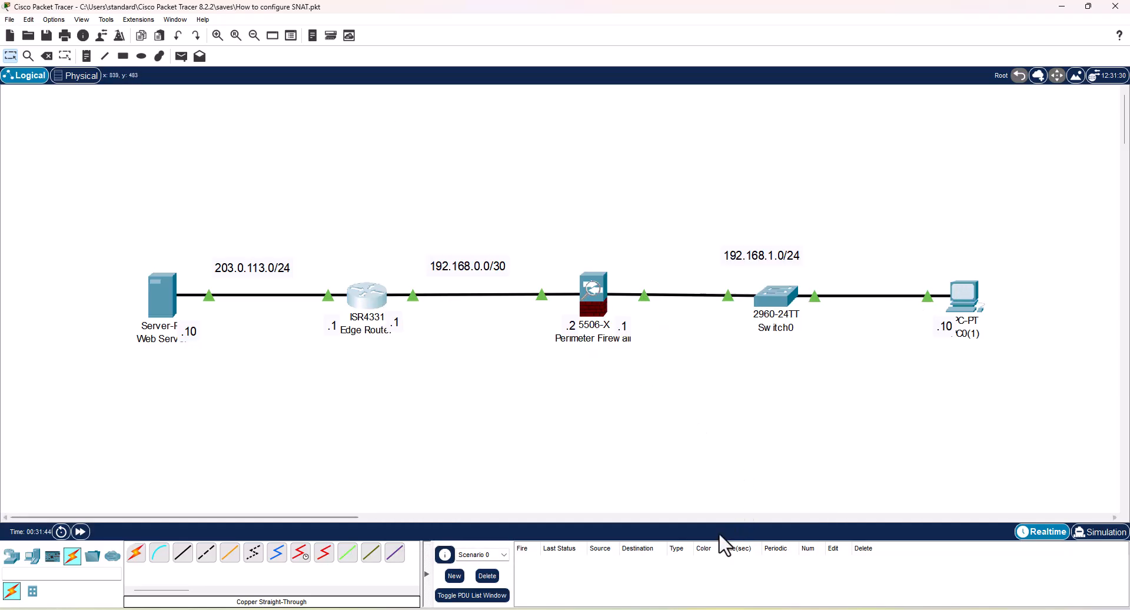
{"action": "left_click", "coordinate": [773, 580]}
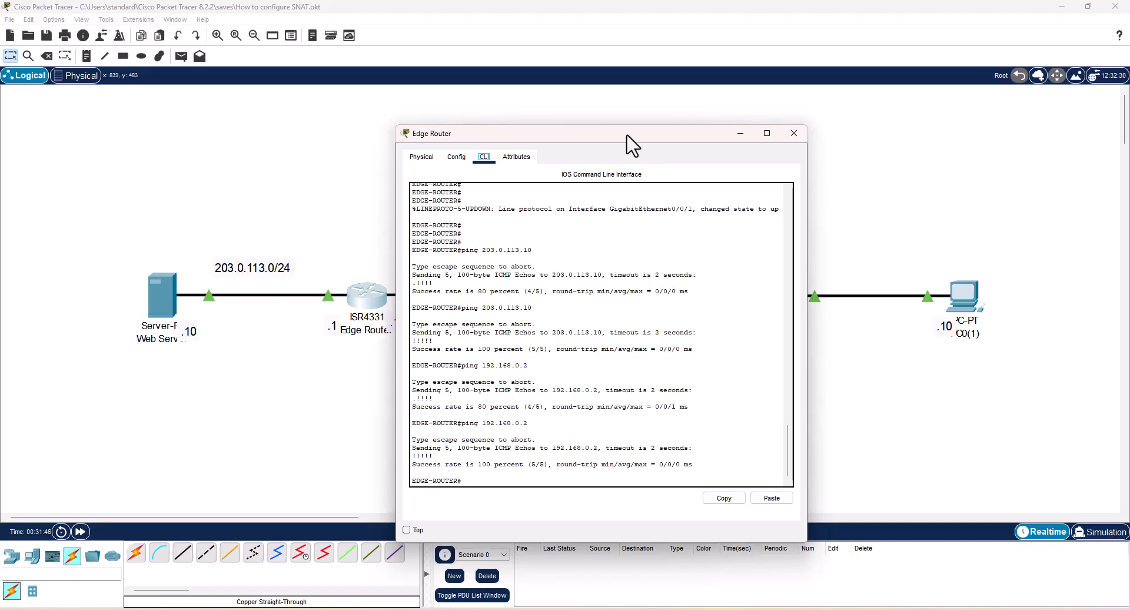
{"action": "left_click_drag", "start_coordinate": [628, 144], "coordinate": [845, 121]}
{"action": "left_click", "coordinate": [822, 354]}
{"action": "type", "text": "conf t"}
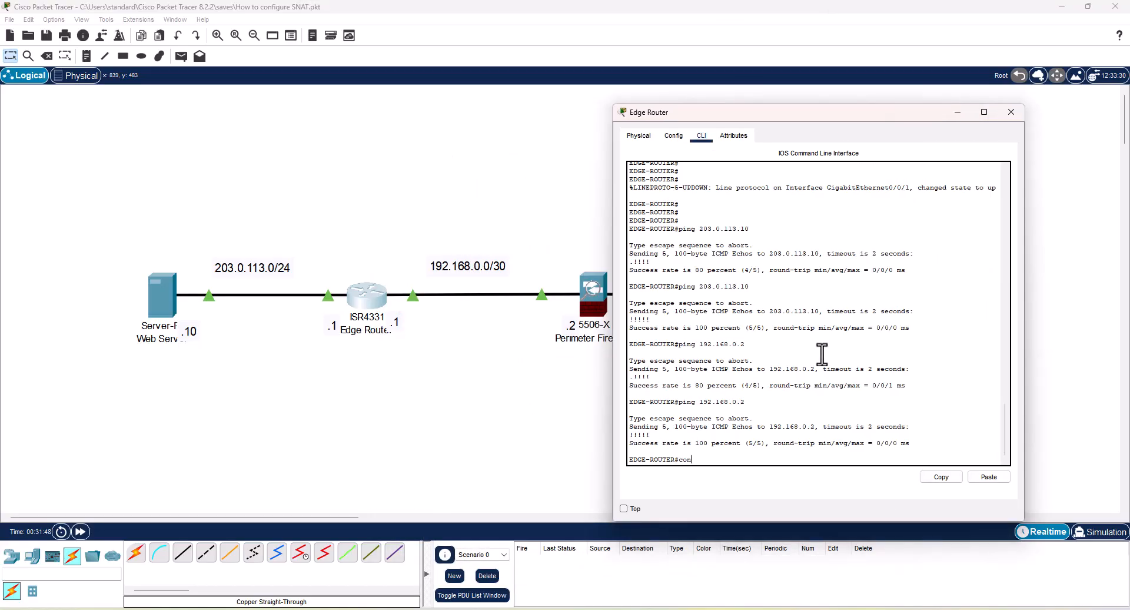
{"action": "key", "text": "Return"}
Step: Add a static route on the edge router to 192.168.1.0 255.255.255.0 via 192.168.0.2 and end configuration mode
{"action": "type", "text": "ip "}
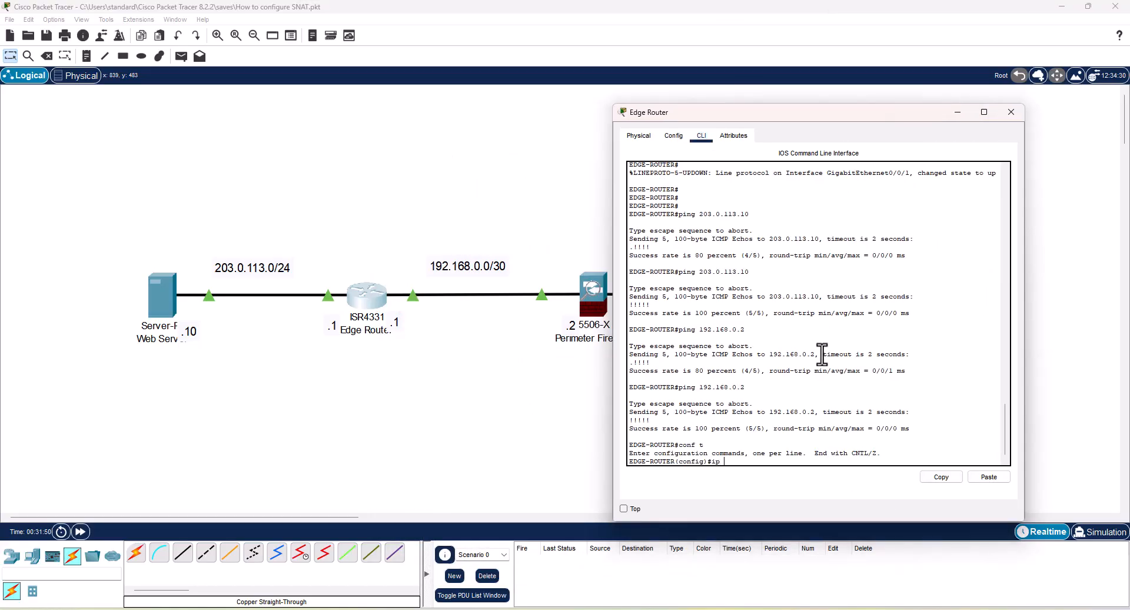
{"action": "type", "text": "rou"}
{"action": "key", "text": "Tab"}
{"action": "type", "text": "te"}
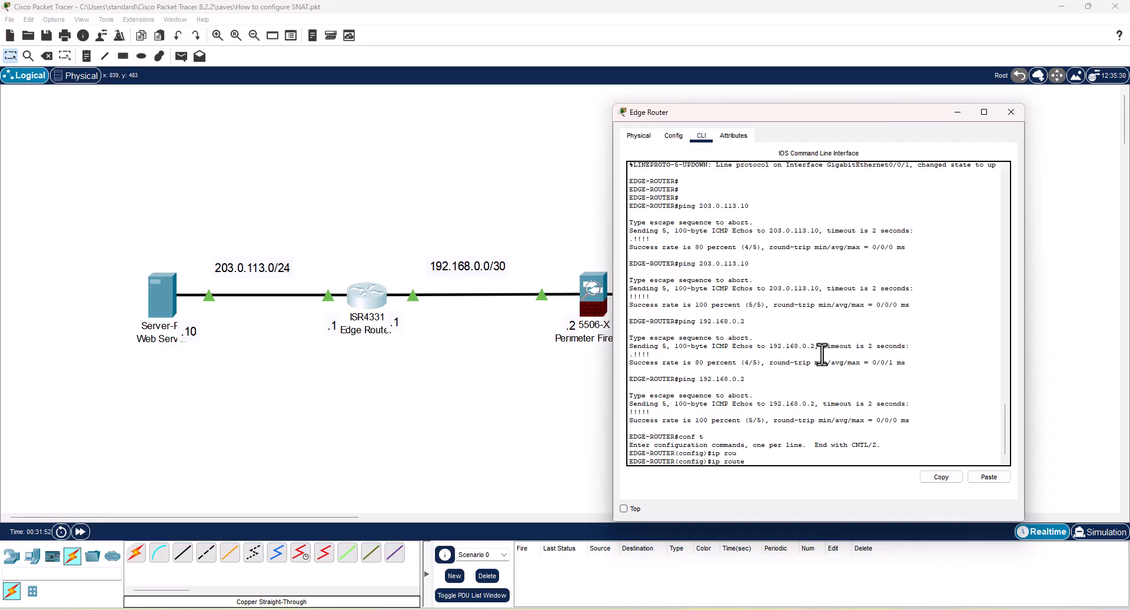
{"action": "type", "text": " ?"}
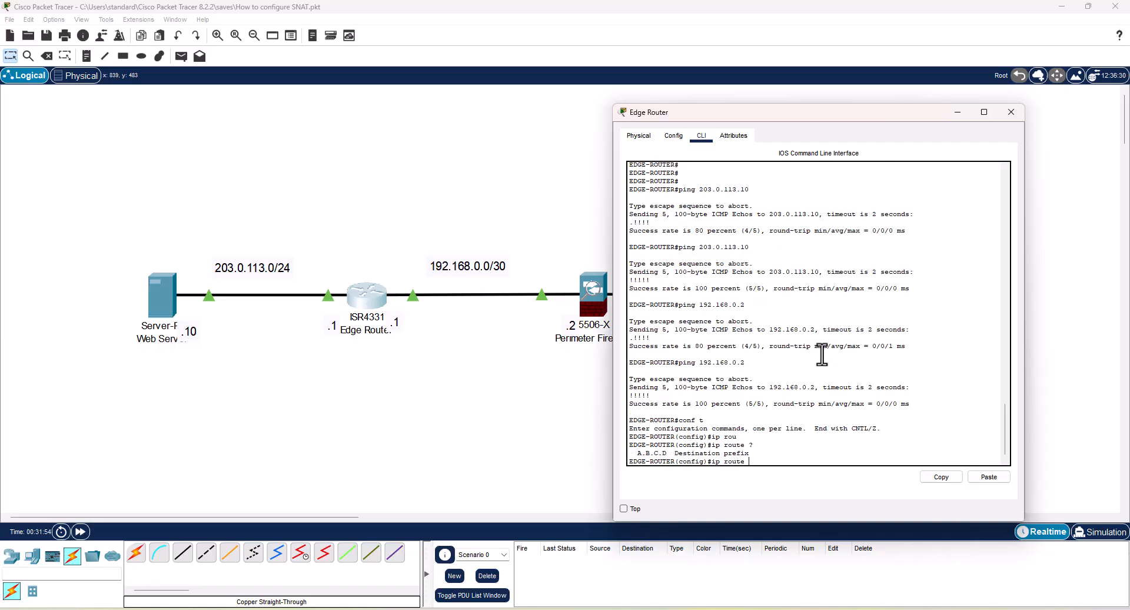
{"action": "left_click_drag", "start_coordinate": [344, 93], "coordinate": [389, 107]}
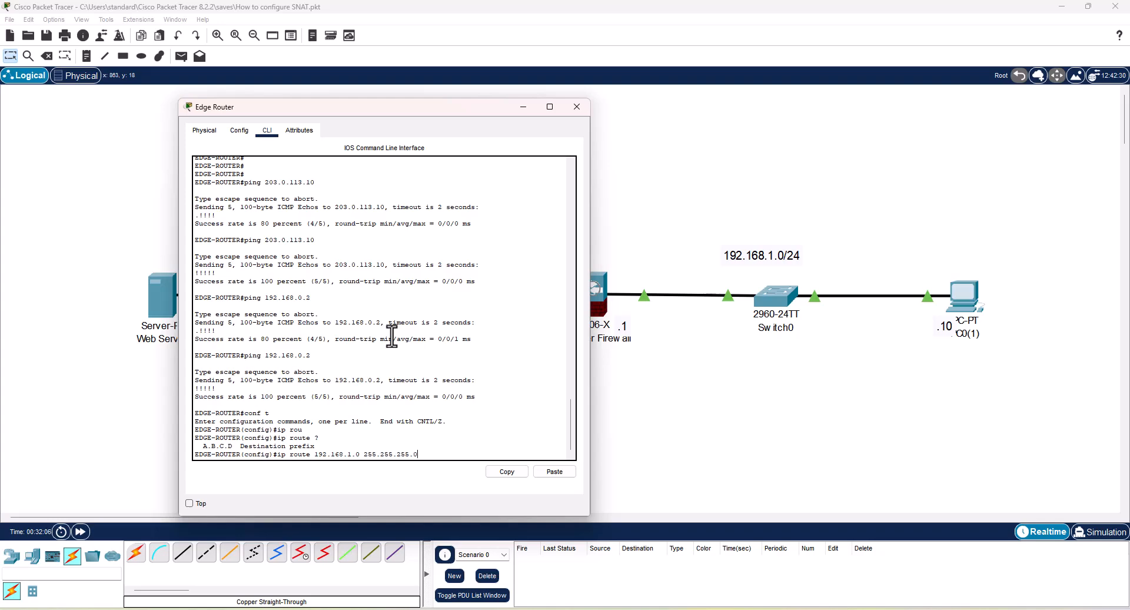
{"action": "left_click_drag", "start_coordinate": [381, 109], "coordinate": [830, 91]}
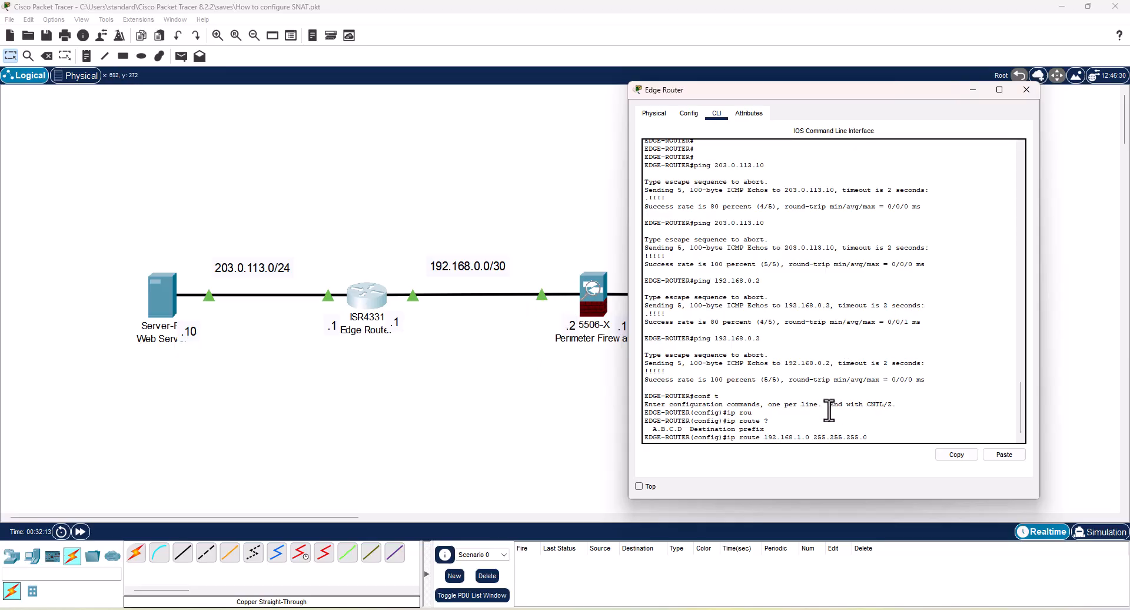
{"action": "type", "text": "168.0.2"}
{"action": "key", "text": "Return"}
{"action": "type", "text": "end"}
{"action": "key", "text": "Return"}
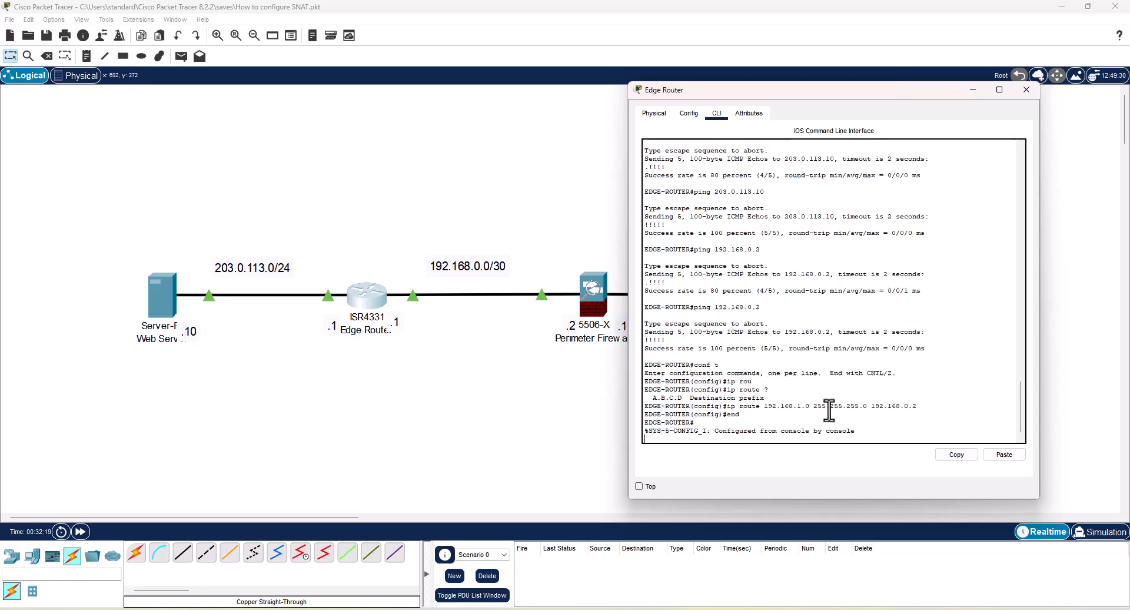
Step: Run show ip route on the edge router and check the static route entry for the 192.168.1.0/24 network
{"action": "key", "text": "Return"}
{"action": "type", "text": "show ip route"}
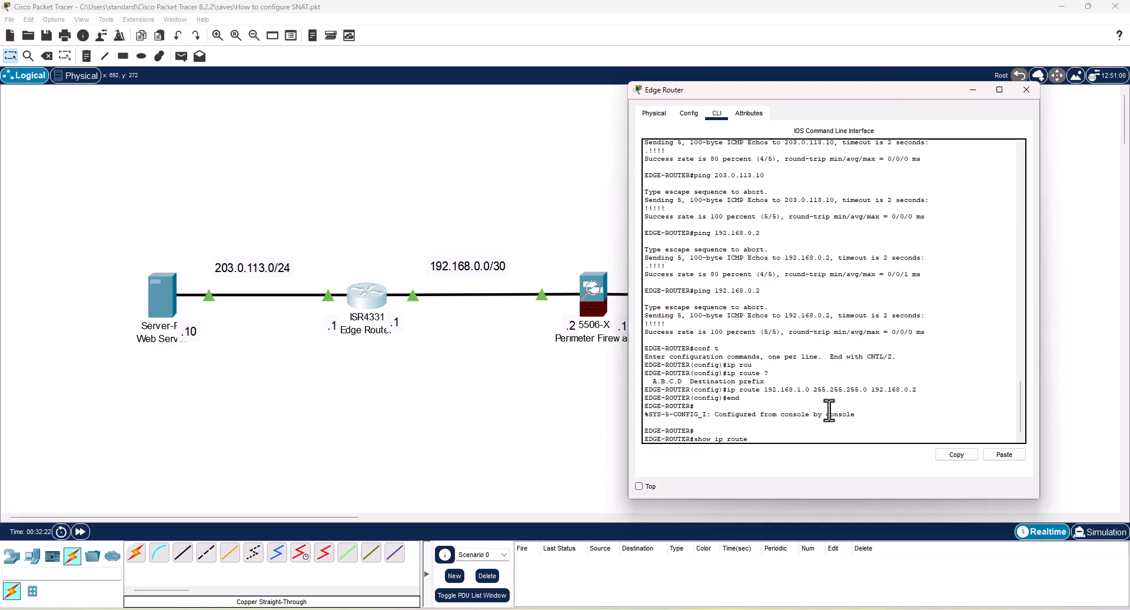
{"action": "key", "text": "Return"}
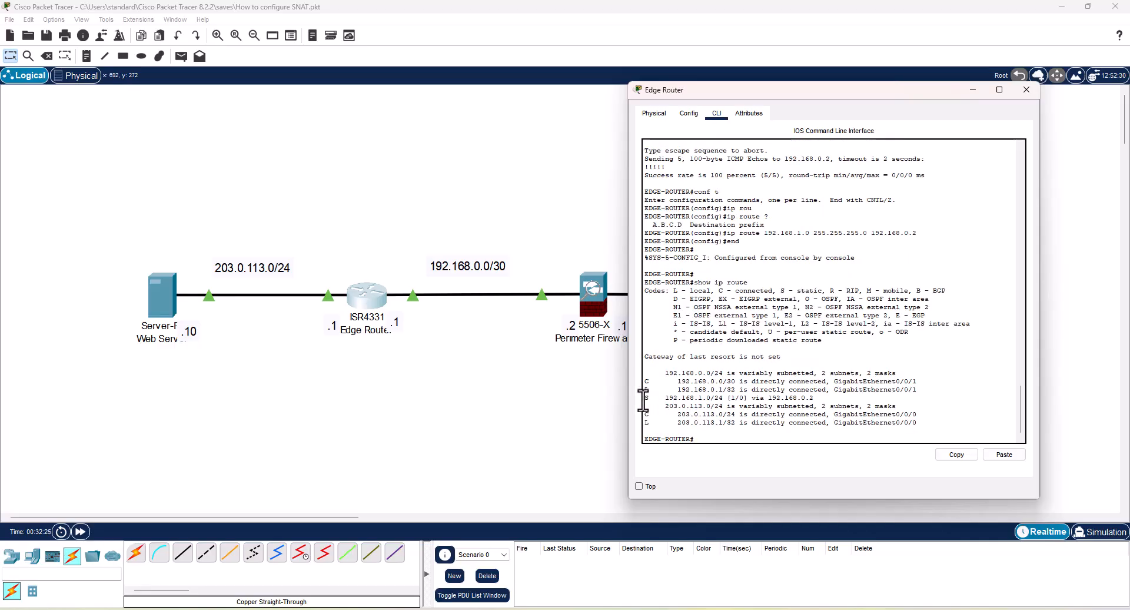
{"action": "left_click_drag", "start_coordinate": [645, 398], "coordinate": [818, 407]}
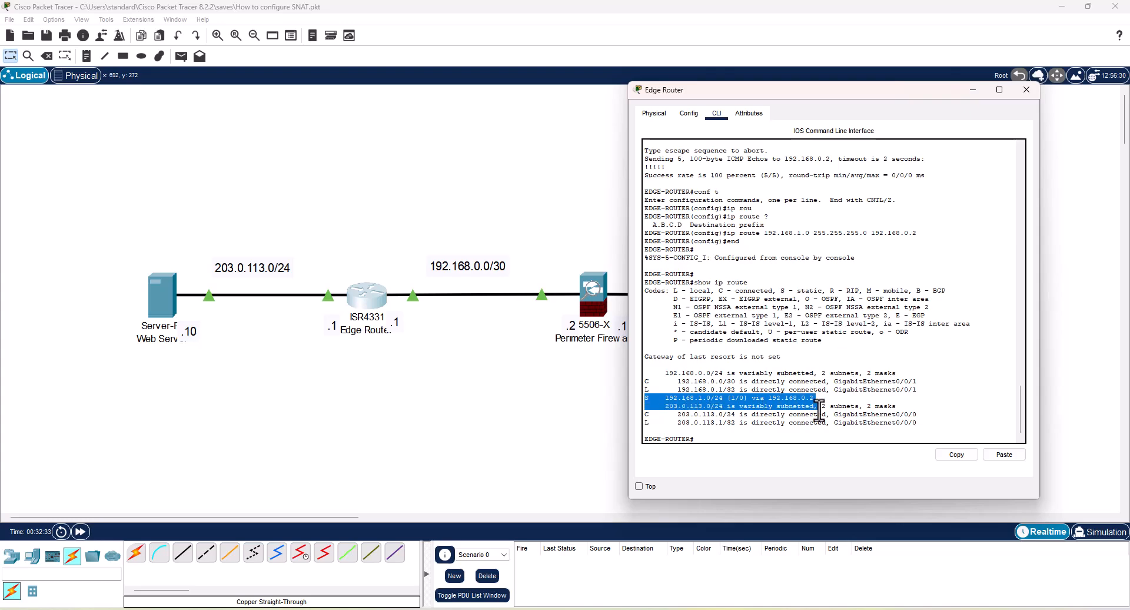
{"action": "left_click", "coordinate": [885, 415]}
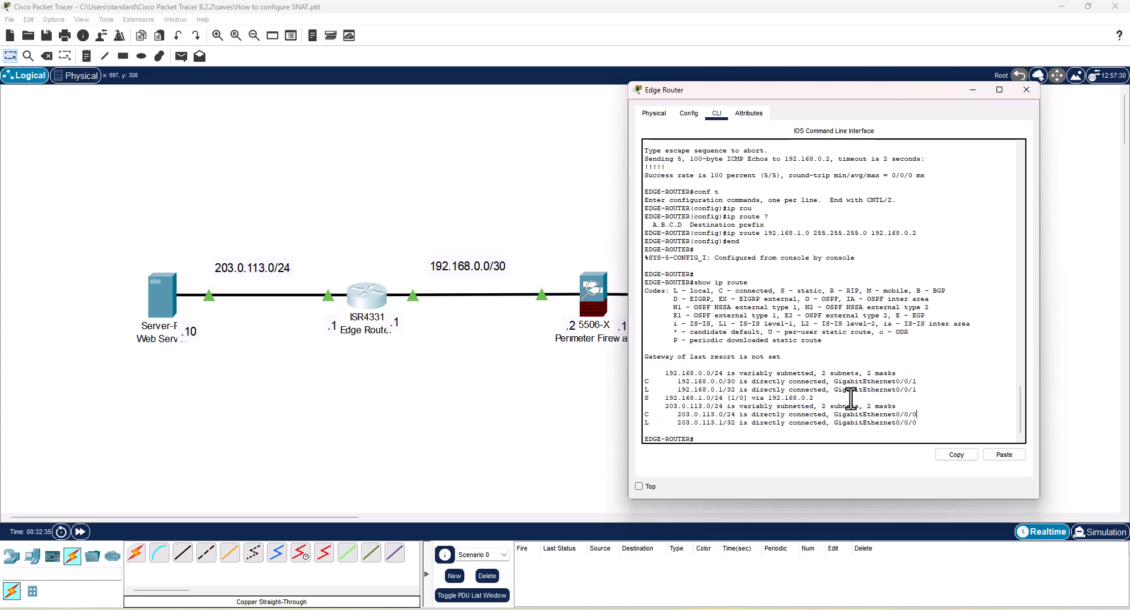
Step: Save the edge router's running configuration with write memory and close the router window
{"action": "type", "text": "wri"}
{"action": "key", "text": "Tab"}
{"action": "type", "text": "me"}
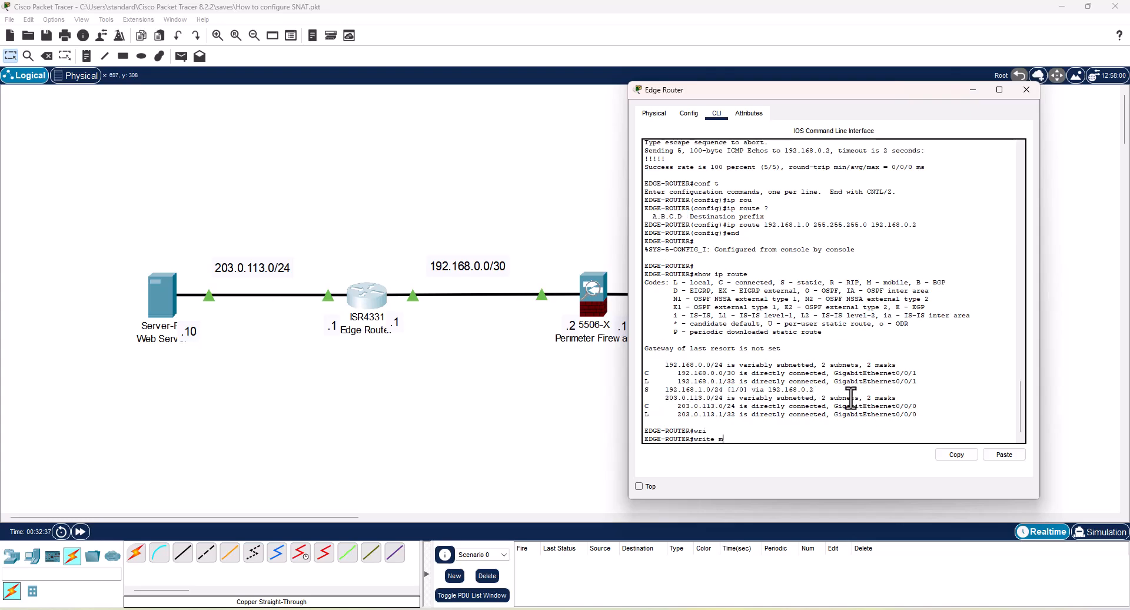
{"action": "key", "text": "Tab"}
{"action": "key", "text": "Return"}
{"action": "key", "text": "Return"}
{"action": "key", "text": "Return"}
{"action": "key", "text": "Return"}
{"action": "key", "text": "Return"}
{"action": "key", "text": "Return"}
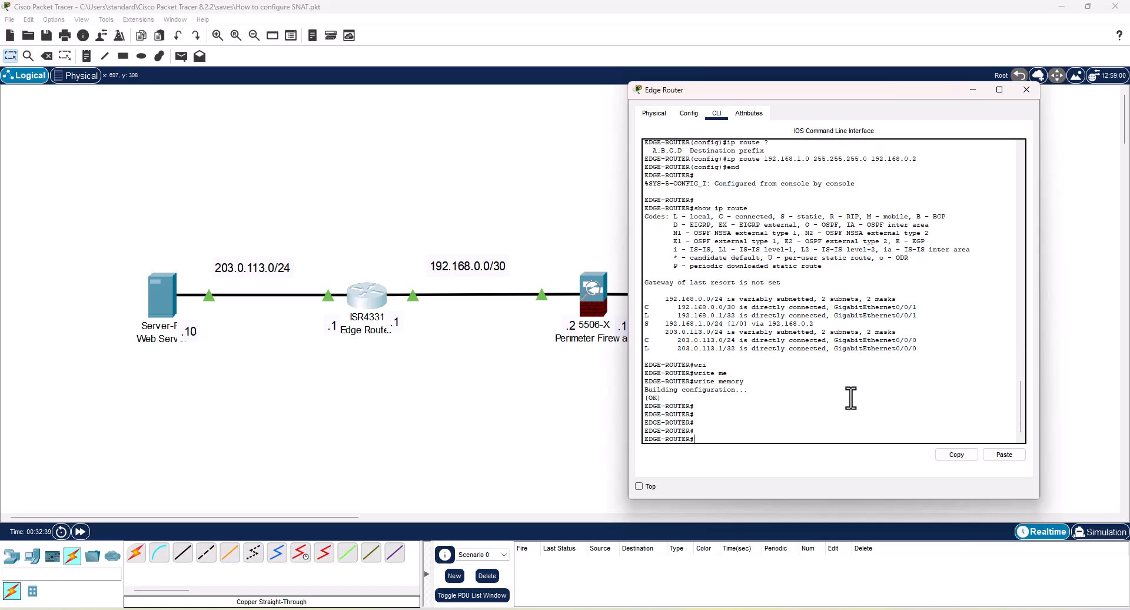
{"action": "left_click", "coordinate": [1026, 90]}
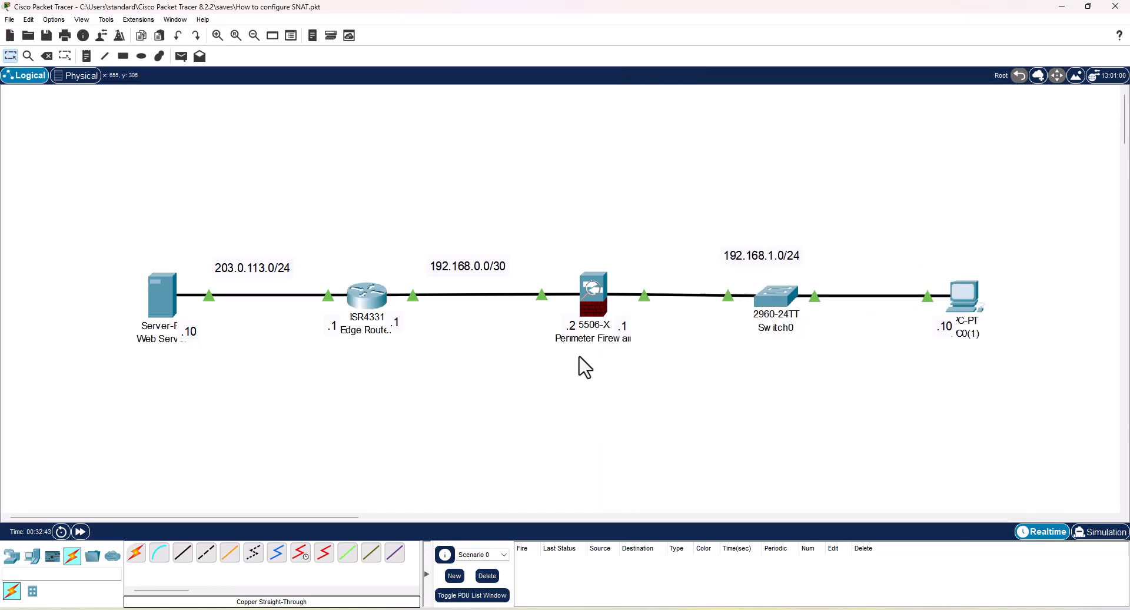
Step: Open the perimeter firewall's command line and run show route to check its gateway of last resort
{"action": "double_click", "coordinate": [594, 298]}
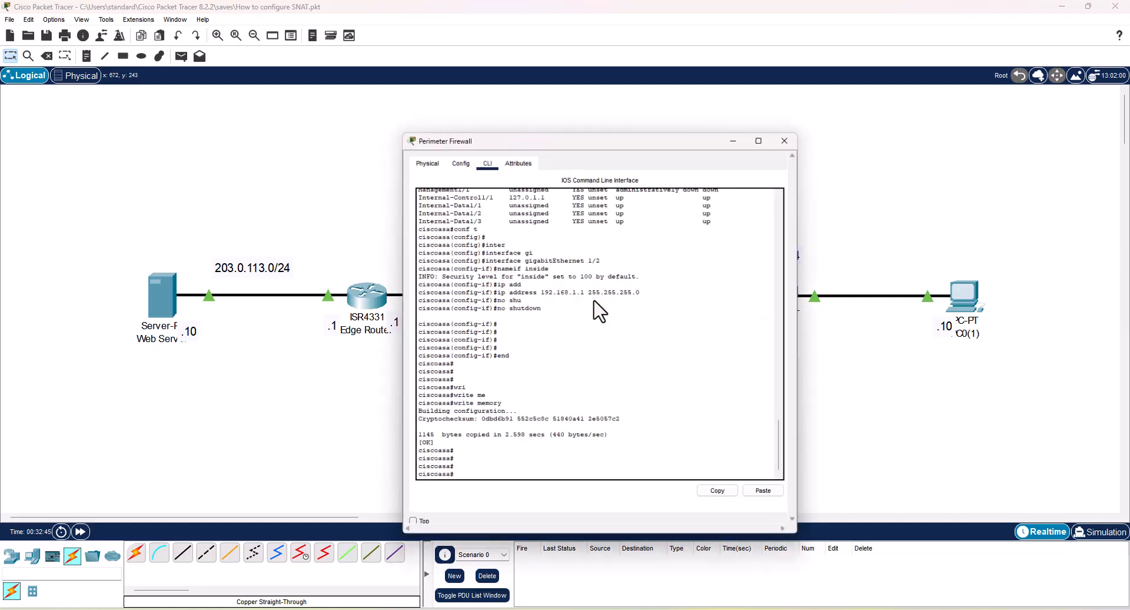
{"action": "left_click", "coordinate": [649, 334]}
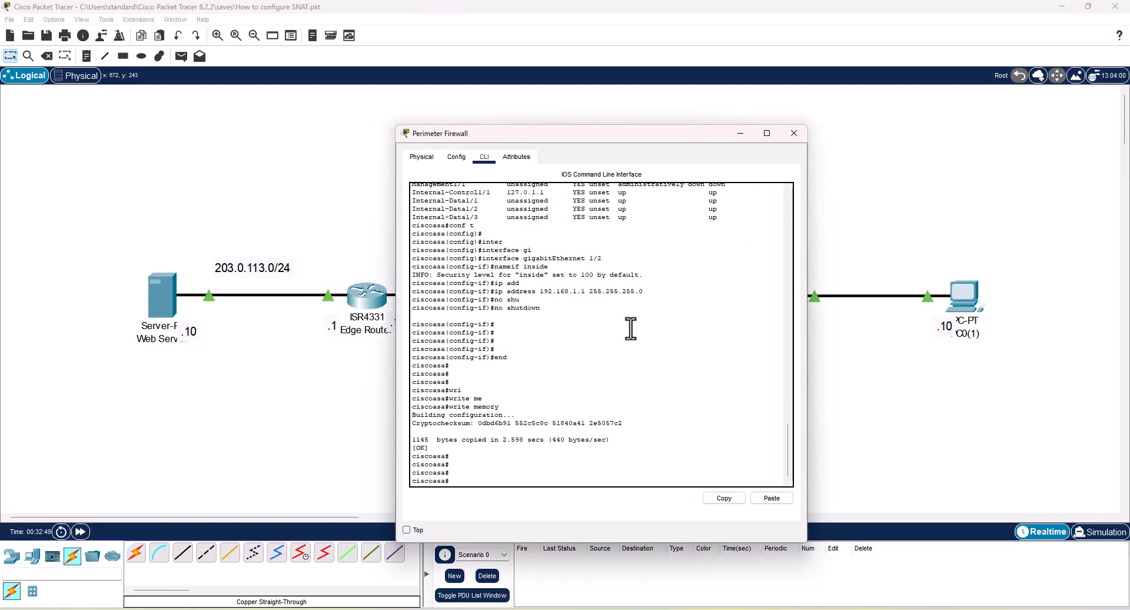
{"action": "key", "text": "Return"}
{"action": "key", "text": "Return"}
{"action": "key", "text": "Return"}
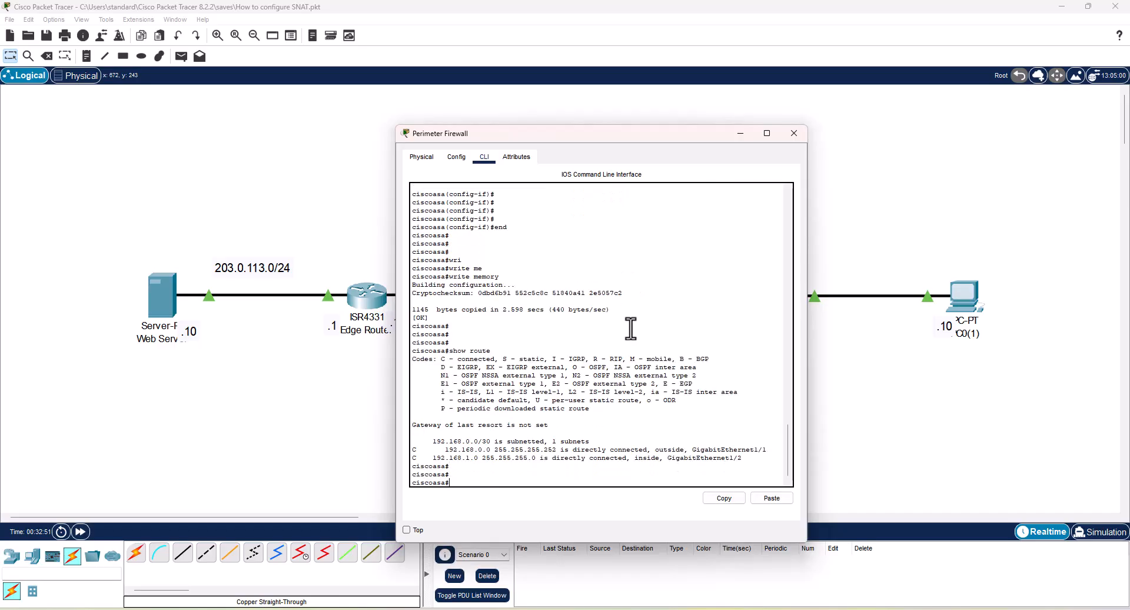
{"action": "left_click_drag", "start_coordinate": [412, 425], "coordinate": [533, 428]}
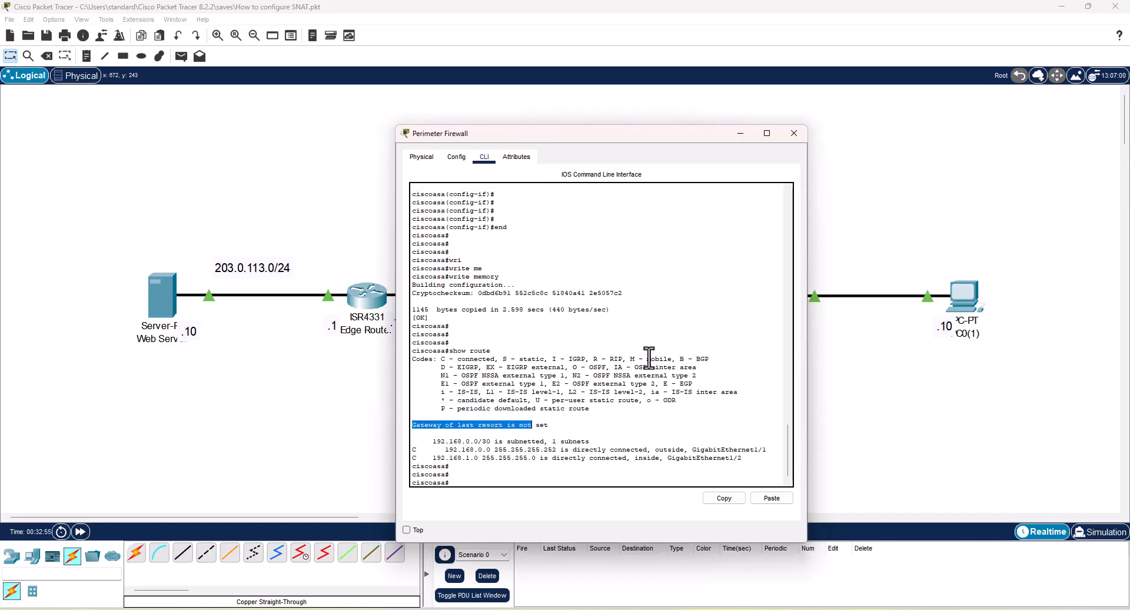
Step: Place the firewall window beside the topology and add a default route outside 0.0.0.0 0.0.0.0 via 192.168.0.1 in configuration mode
{"action": "left_click_drag", "start_coordinate": [649, 139], "coordinate": [941, 119]}
{"action": "left_click", "coordinate": [893, 381]}
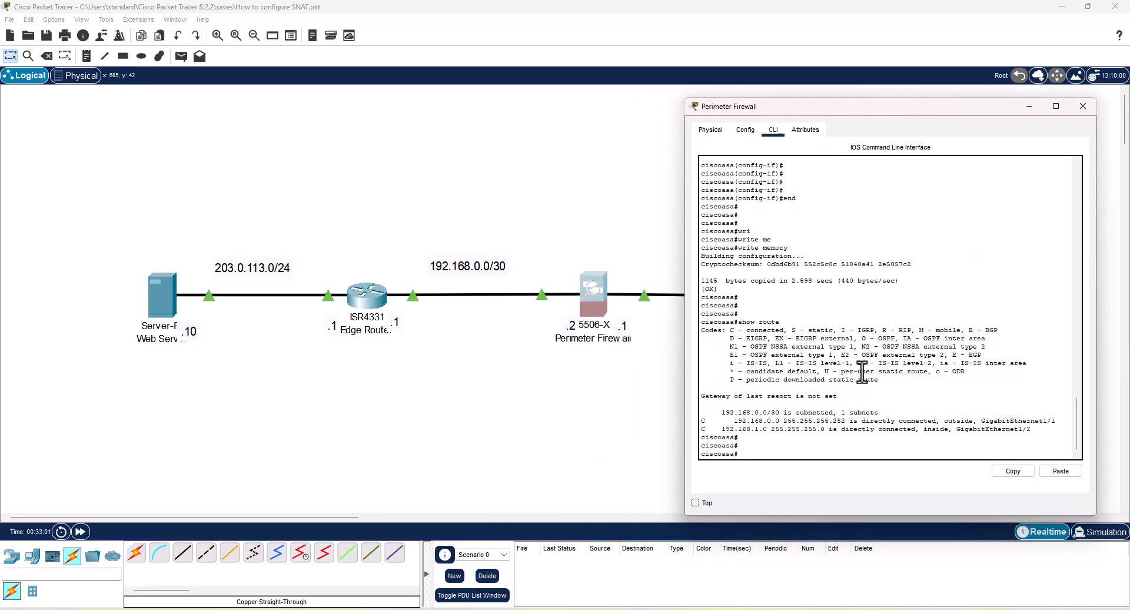
{"action": "type", "text": "conf t"}
{"action": "key", "text": "Return"}
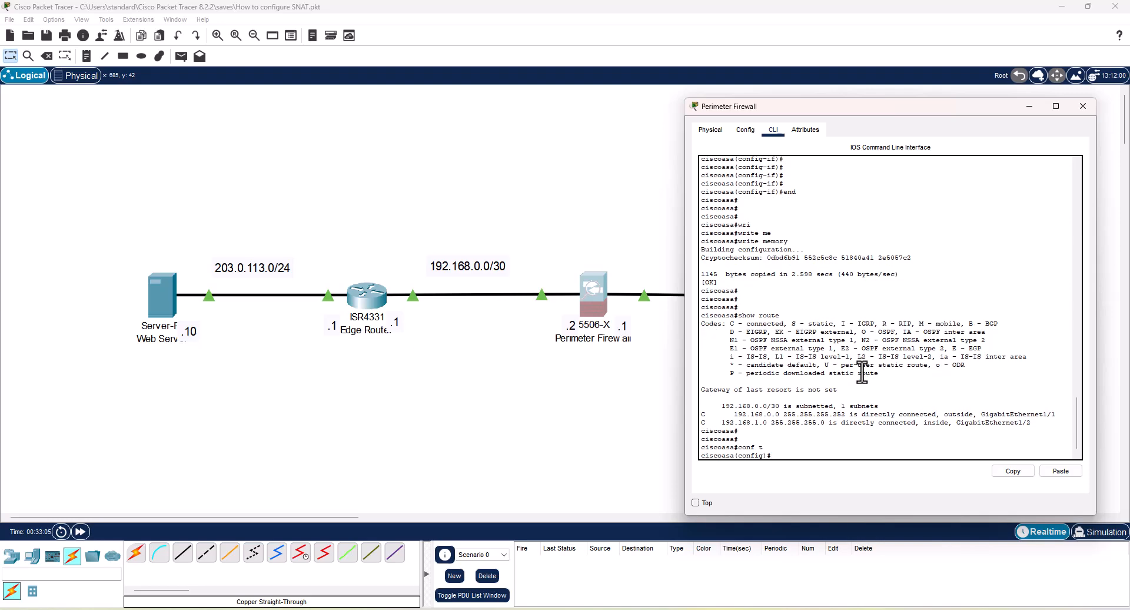
{"action": "type", "text": "route ou"}
{"action": "key", "text": "Tab"}
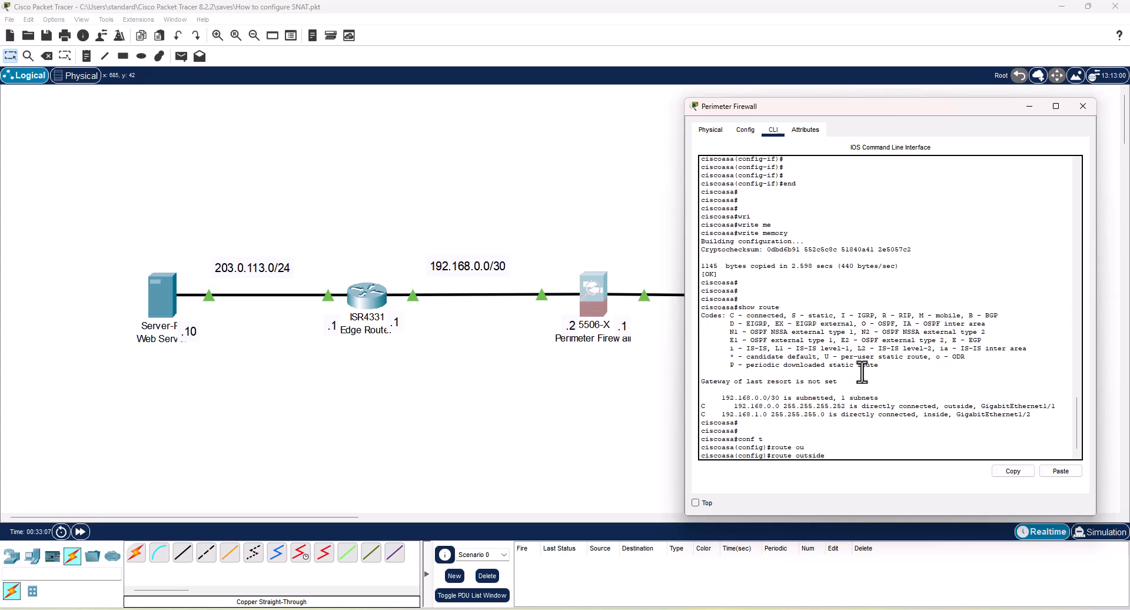
{"action": "type", "text": "?"}
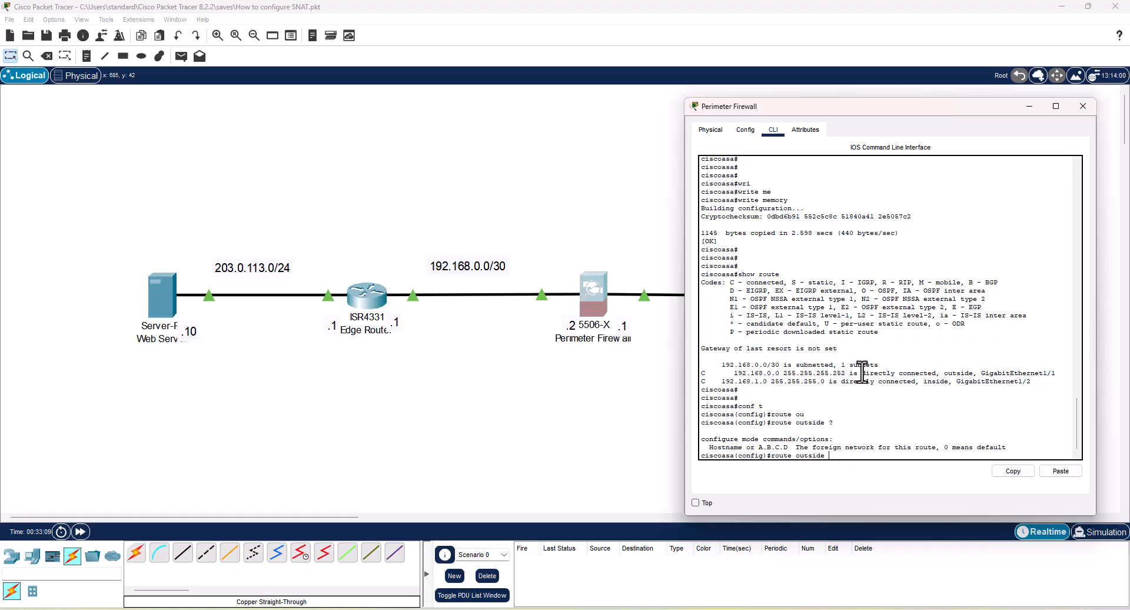
{"action": "type", "text": "0.0.0.0 0.0.0.0"}
{"action": "type", "text": "?"}
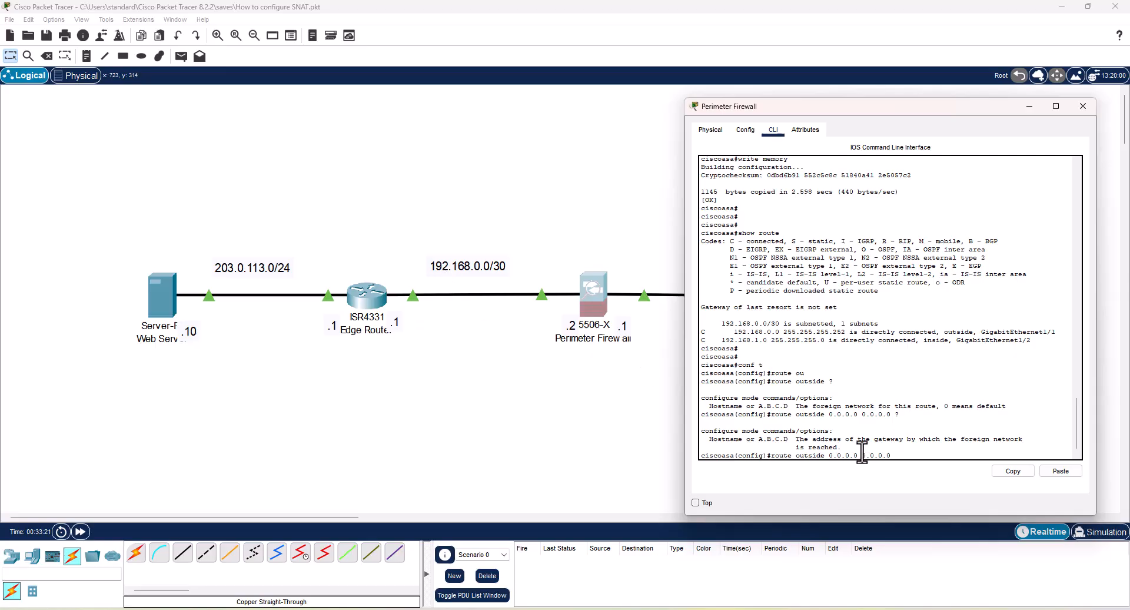
{"action": "scroll", "coordinate": [938, 416], "scroll_direction": "down", "scroll_amount": 1}
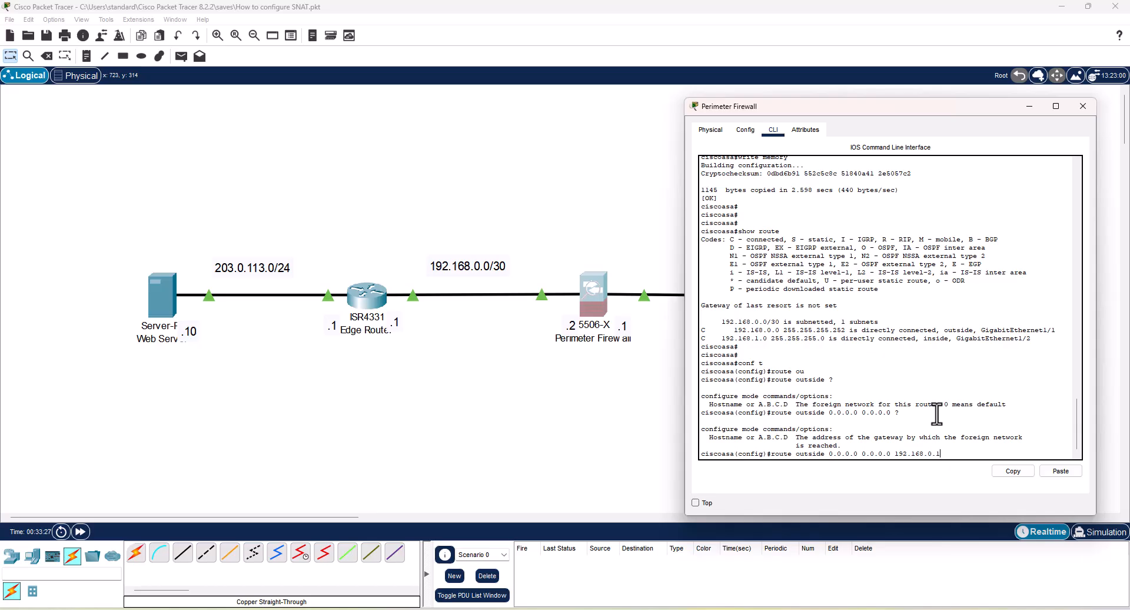
{"action": "key", "text": "Return"}
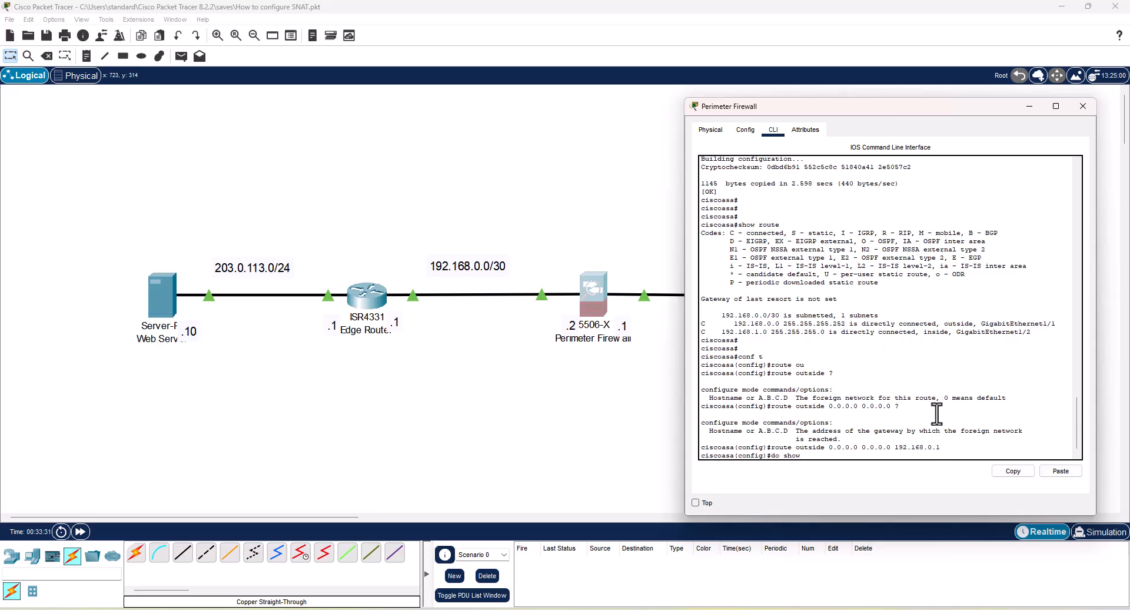
Step: End configuration mode on the firewall and run show route to check the gateway of last resort and the default route
{"action": "type", "text": "do show route"}
{"action": "key", "text": "Return"}
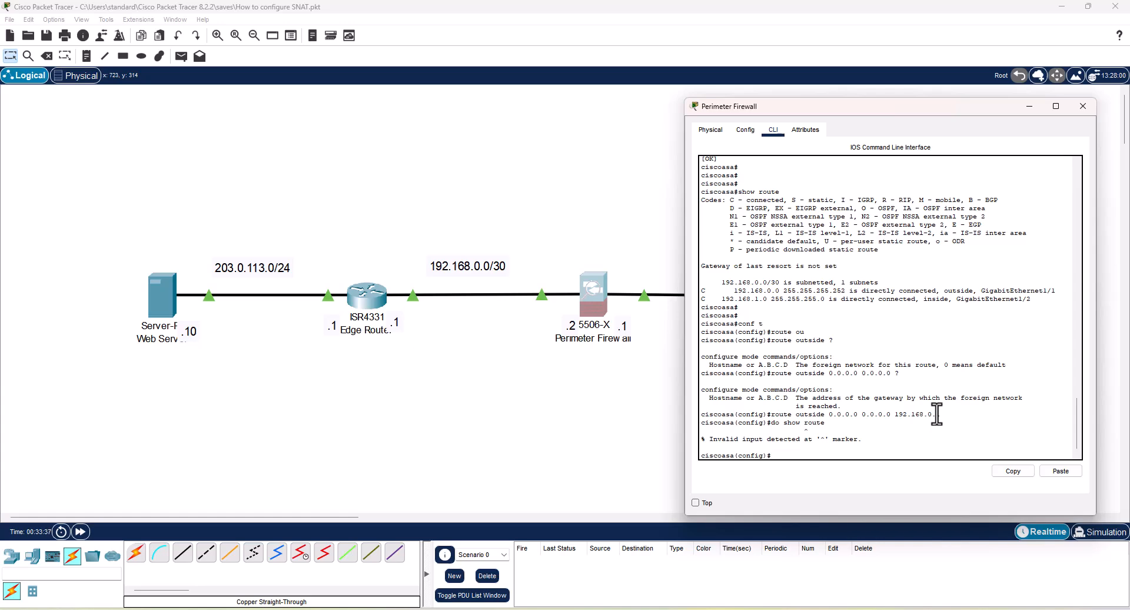
{"action": "type", "text": "end"}
{"action": "key", "text": "Return"}
{"action": "key", "text": "Return"}
{"action": "key", "text": "Return"}
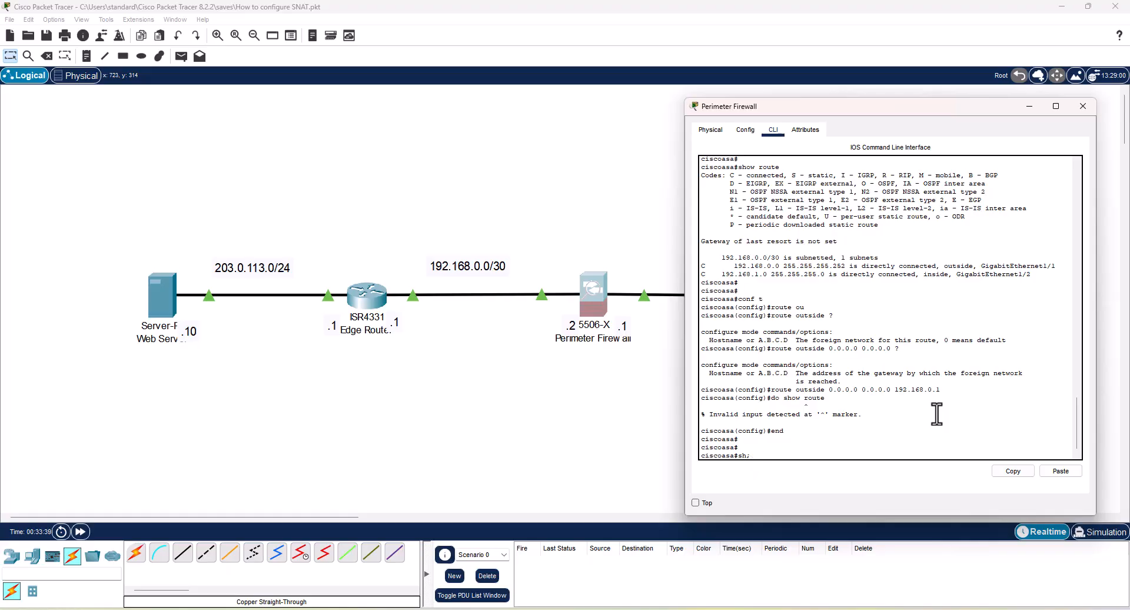
{"action": "key", "text": "Return"}
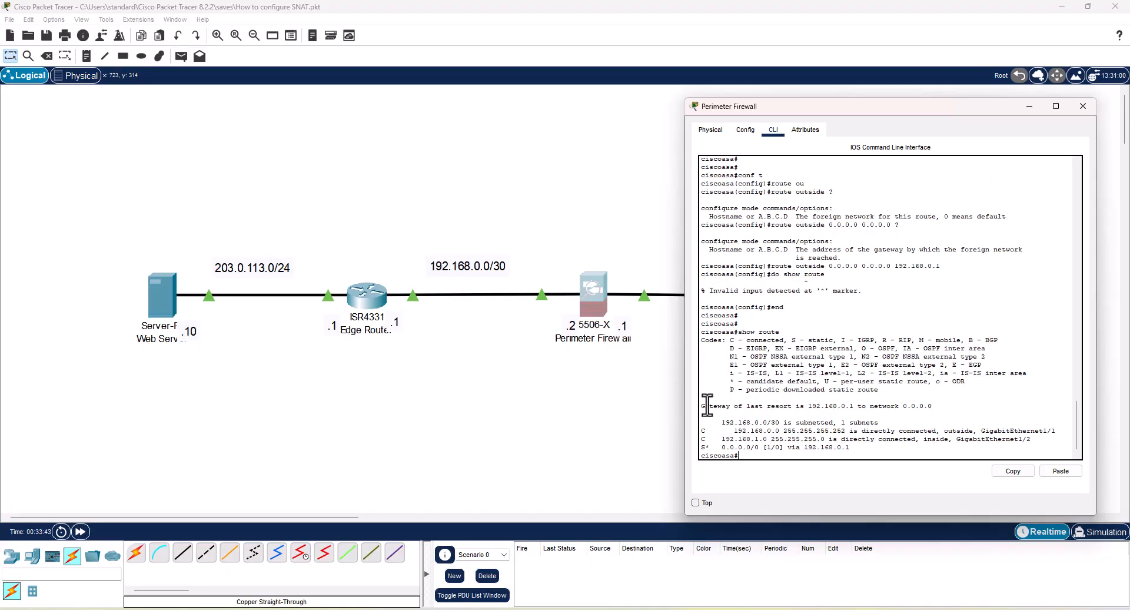
{"action": "left_click_drag", "start_coordinate": [702, 409], "coordinate": [874, 406]}
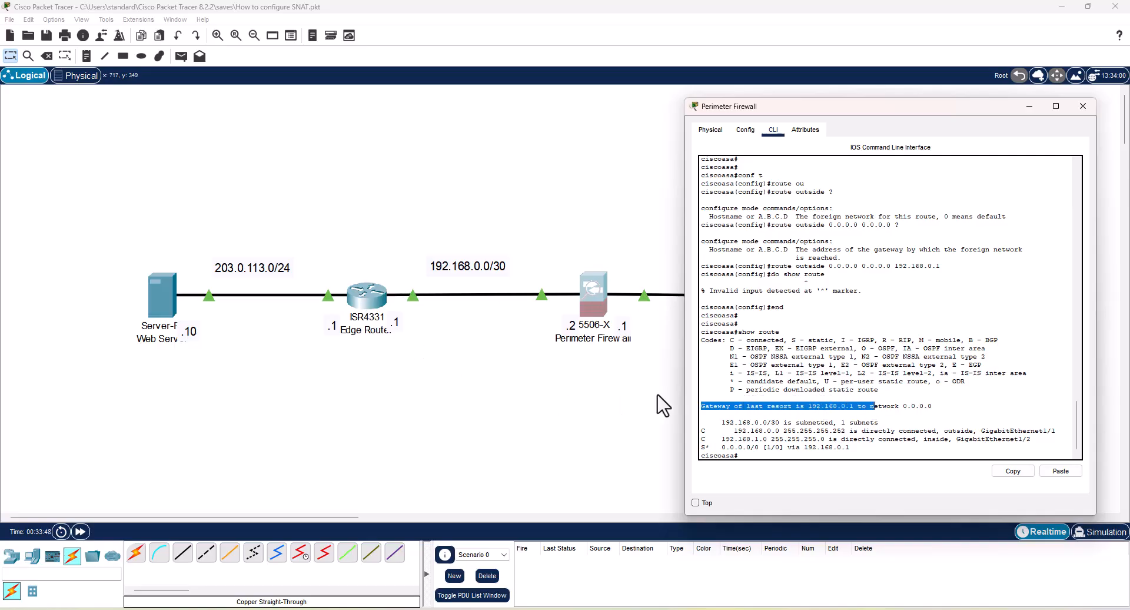
Step: Save the firewall's running configuration with write memory
{"action": "left_click", "coordinate": [988, 400]}
{"action": "type", "text": "w"}
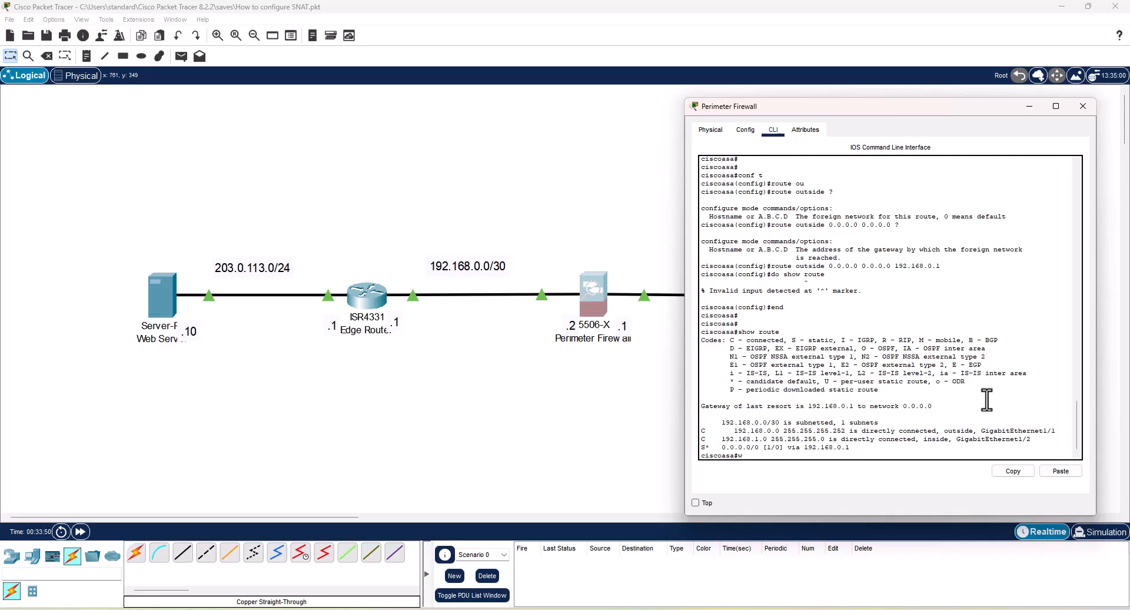
{"action": "type", "text": "ri"}
{"action": "key", "text": "Tab"}
{"action": "type", "text": "me"}
{"action": "key", "text": "Tab"}
{"action": "key", "text": "Return"}
{"action": "key", "text": "Return"}
{"action": "key", "text": "Return"}
{"action": "key", "text": "Return"}
{"action": "key", "text": "Return"}
{"action": "key", "text": "Return"}
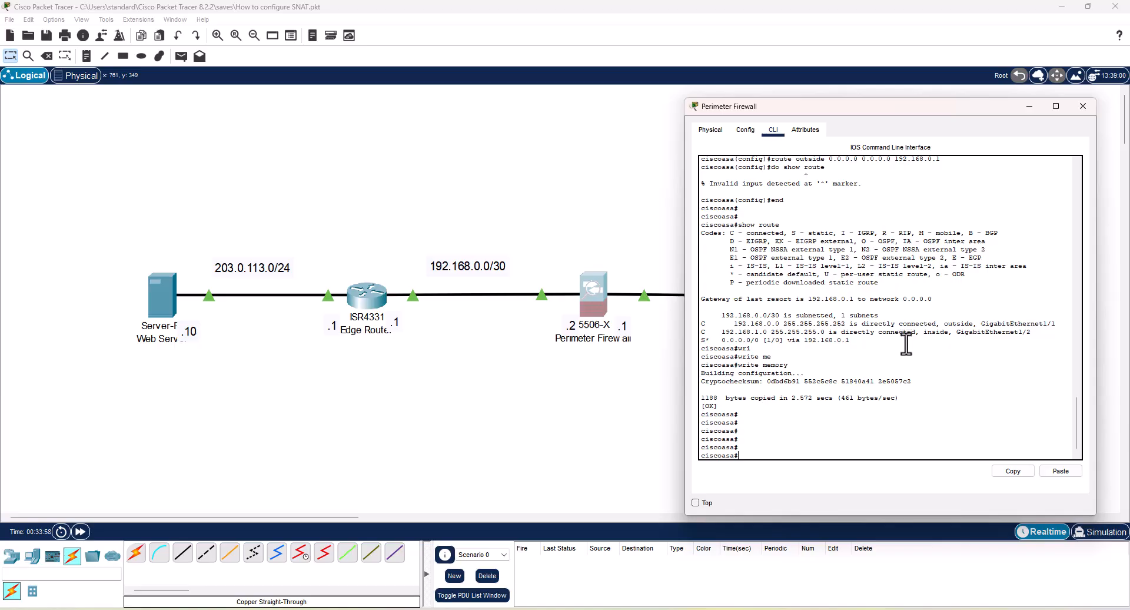
Step: Close the firewall window, save the topology file and fast-forward the network time
{"action": "left_click", "coordinate": [1083, 106]}
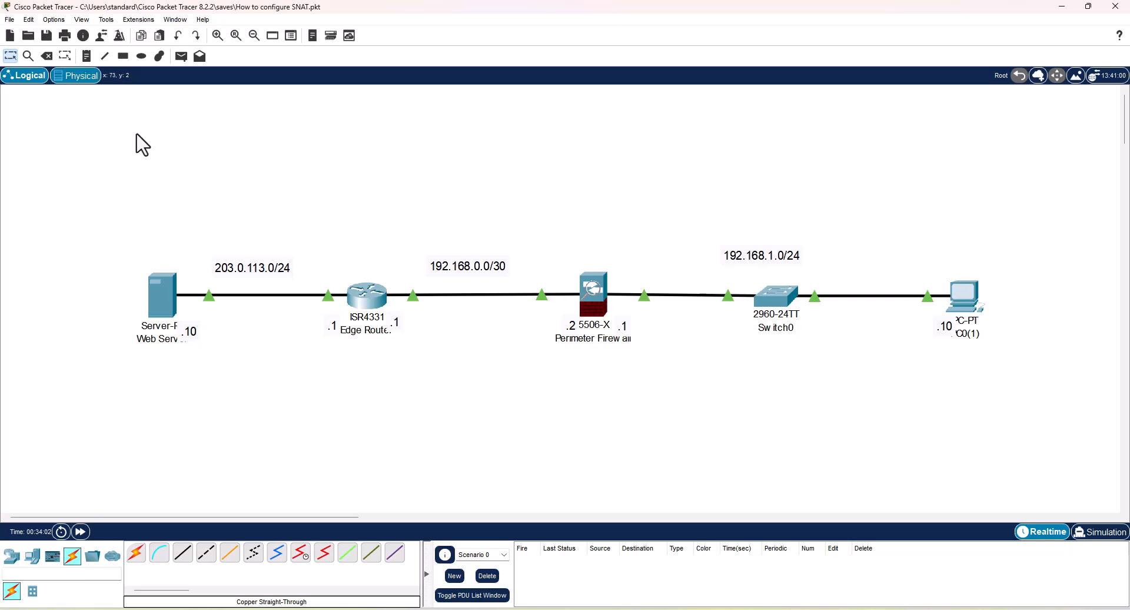
{"action": "key", "text": "ctrl+s"}
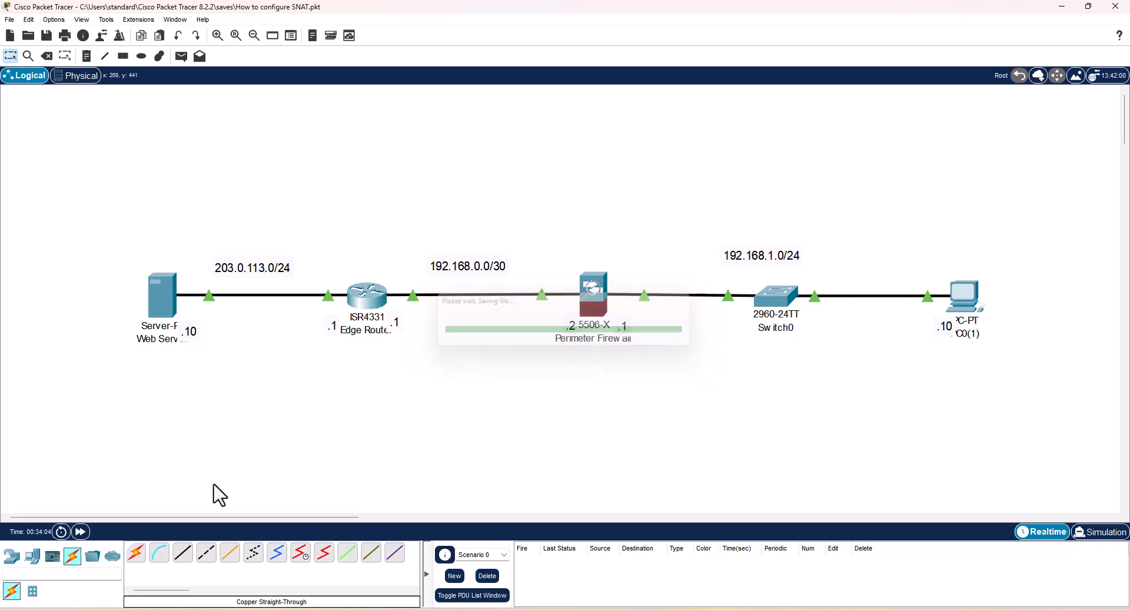
{"action": "left_click", "coordinate": [81, 532]}
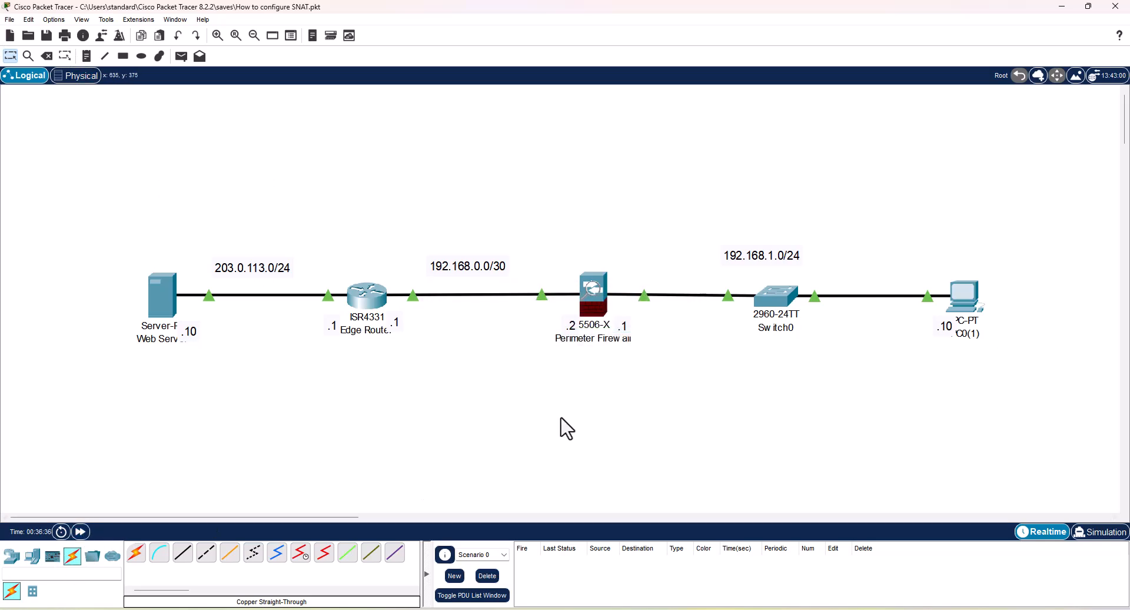
Step: Switch to simulation mode with the whole topology in view and limit the visible events to ICMP only
{"action": "left_click", "coordinate": [1097, 531]}
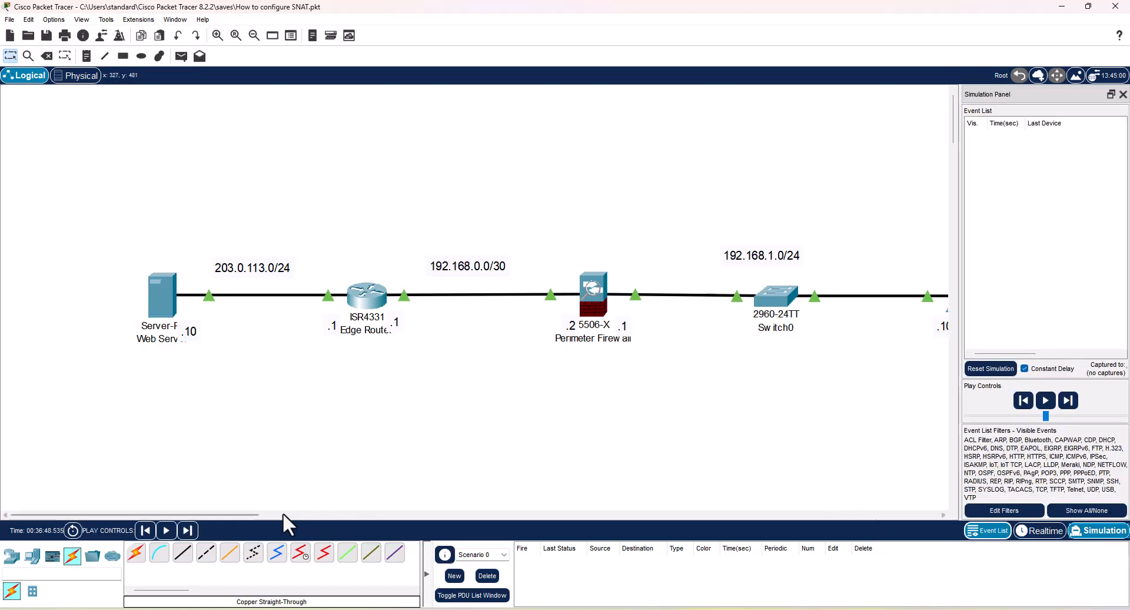
{"action": "left_click_drag", "start_coordinate": [253, 514], "coordinate": [267, 514]}
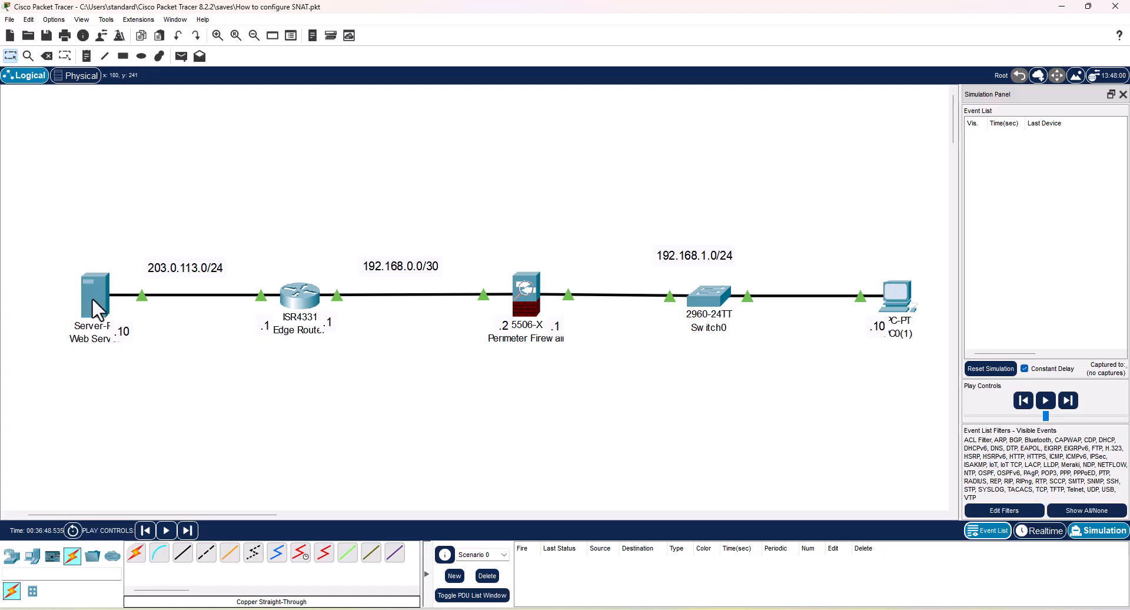
{"action": "left_click", "coordinate": [1073, 512]}
{"action": "left_click", "coordinate": [1004, 511]}
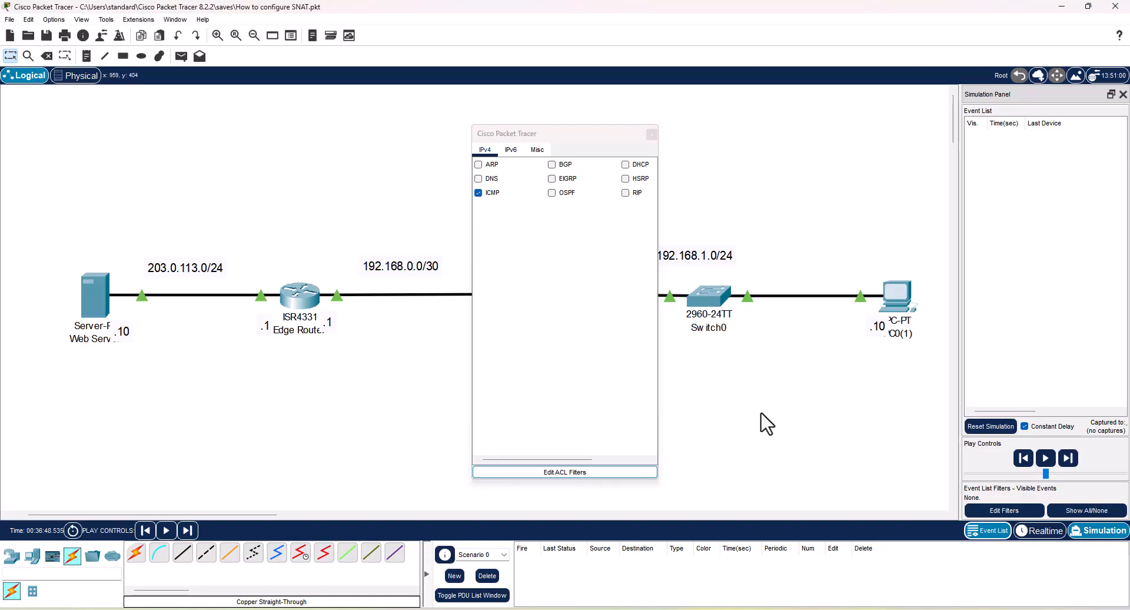
{"action": "left_click", "coordinate": [651, 135]}
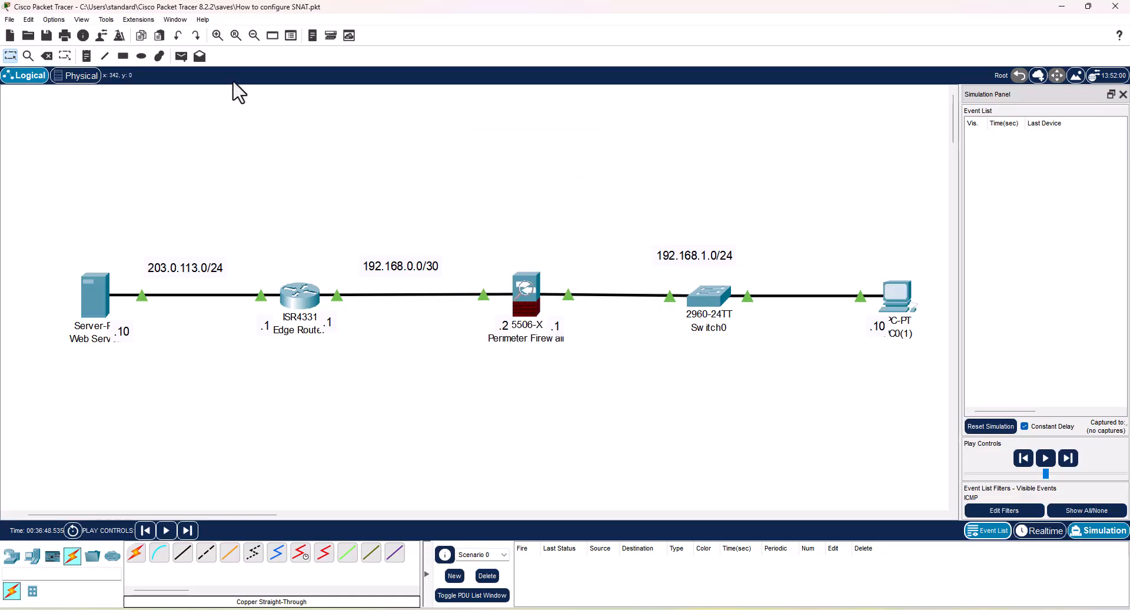
Step: Send a simple PDU from the PC to the web server and play the simulation
{"action": "left_click", "coordinate": [182, 56]}
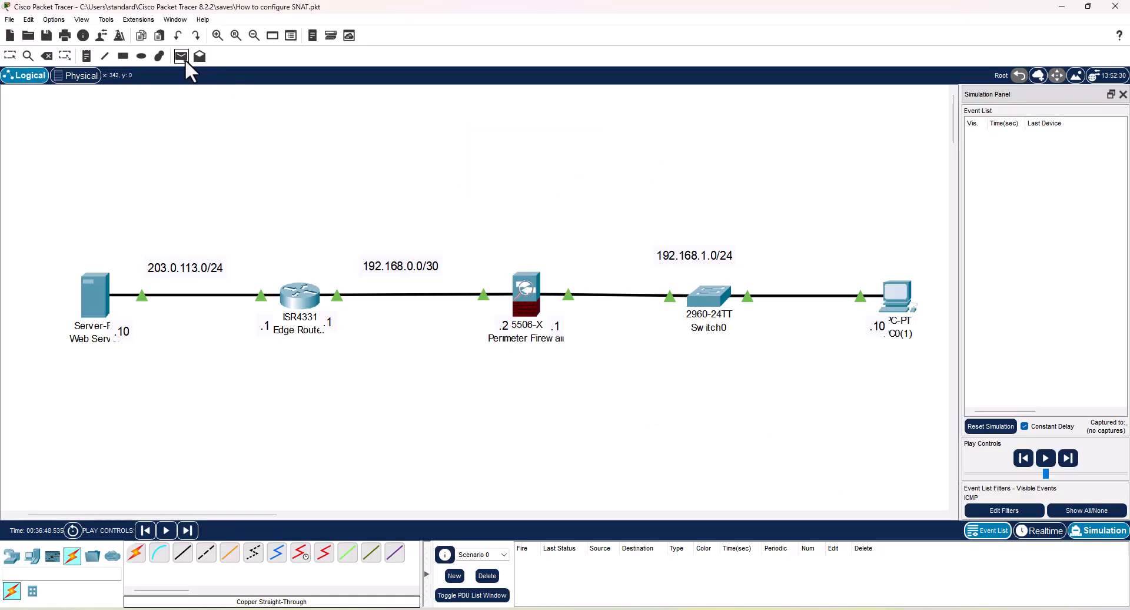
{"action": "left_click", "coordinate": [896, 294]}
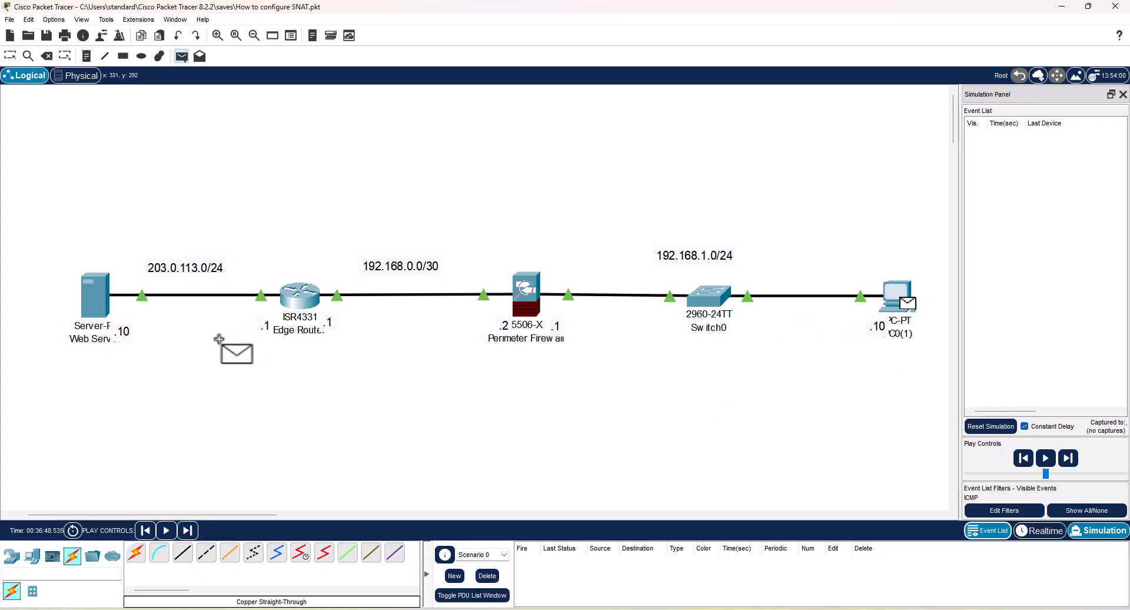
{"action": "left_click", "coordinate": [105, 297]}
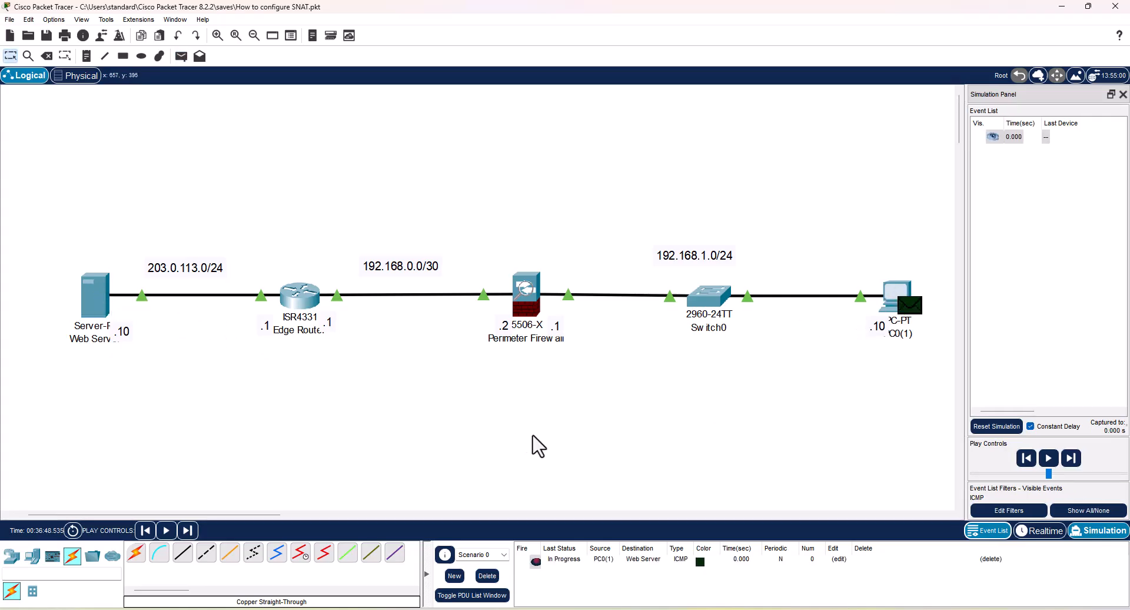
{"action": "left_click", "coordinate": [1049, 458]}
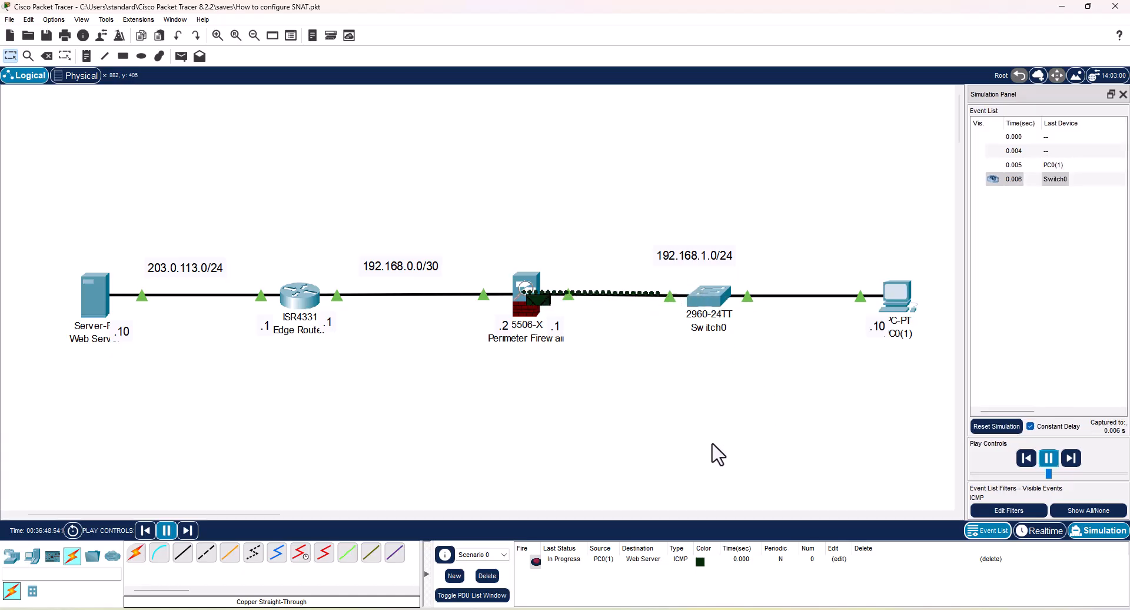
Step: Inspect the outbound PDU details of the packet at the perimeter firewall, checking its source IP, and close the PDU information
{"action": "left_click", "coordinate": [543, 307]}
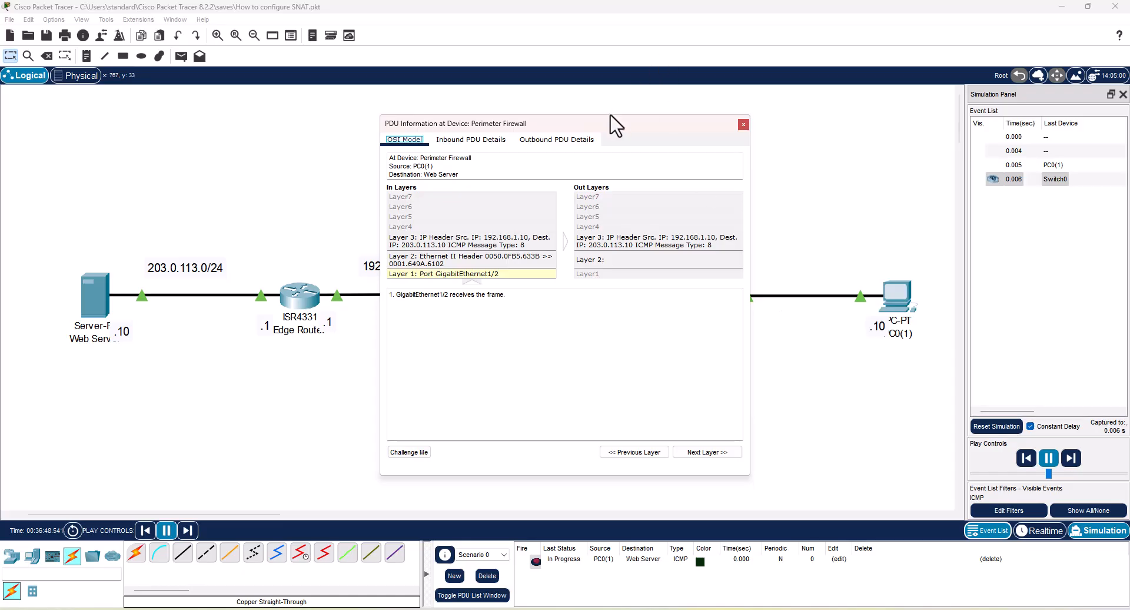
{"action": "left_click_drag", "start_coordinate": [596, 125], "coordinate": [870, 137]}
{"action": "left_click", "coordinate": [832, 151]}
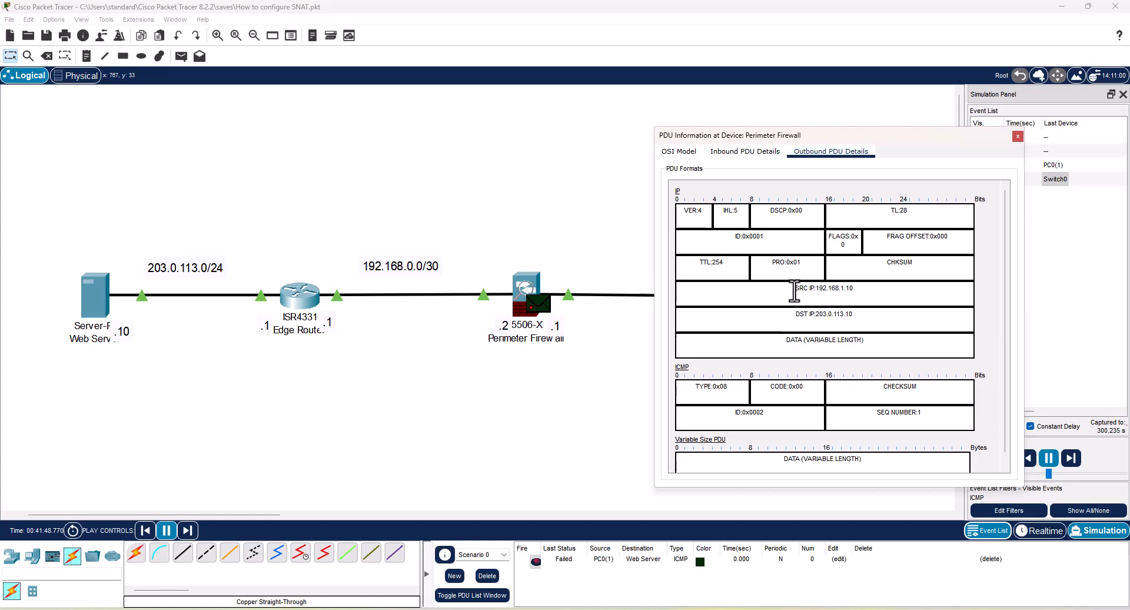
{"action": "left_click_drag", "start_coordinate": [795, 288], "coordinate": [866, 294]}
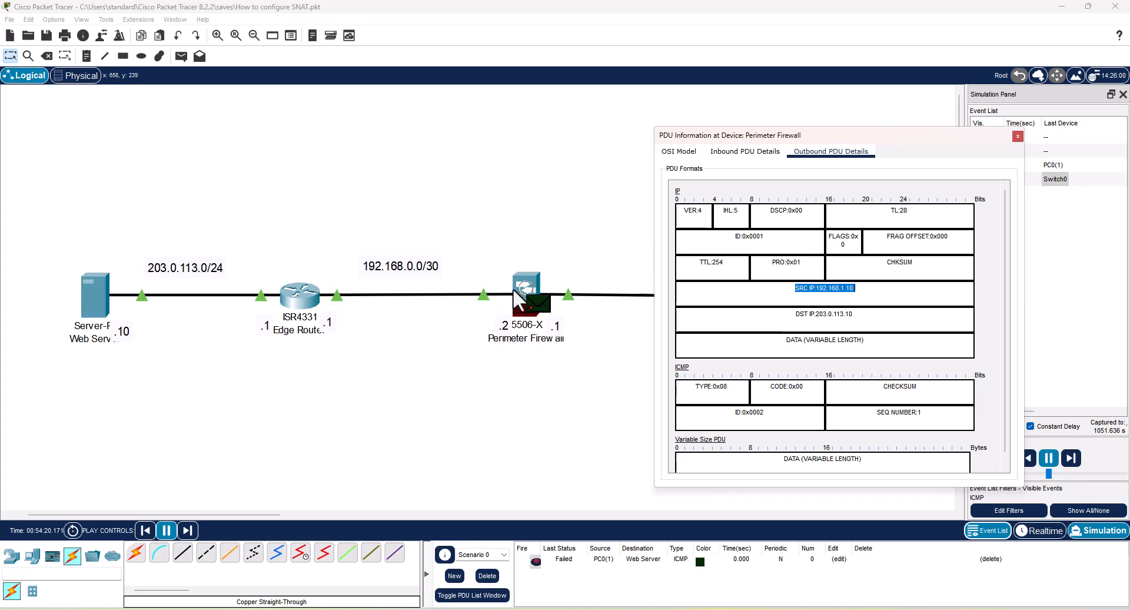
{"action": "left_click", "coordinate": [1019, 137]}
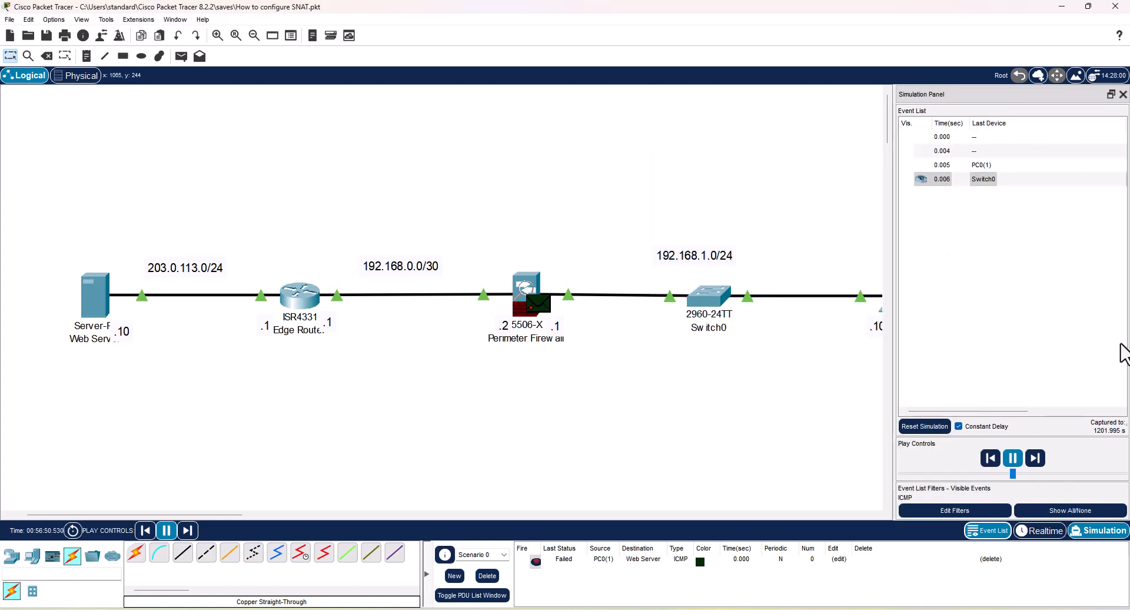
Step: Close the simulation event panel, return to realtime mode and fast-forward the network time
{"action": "left_click", "coordinate": [1123, 95]}
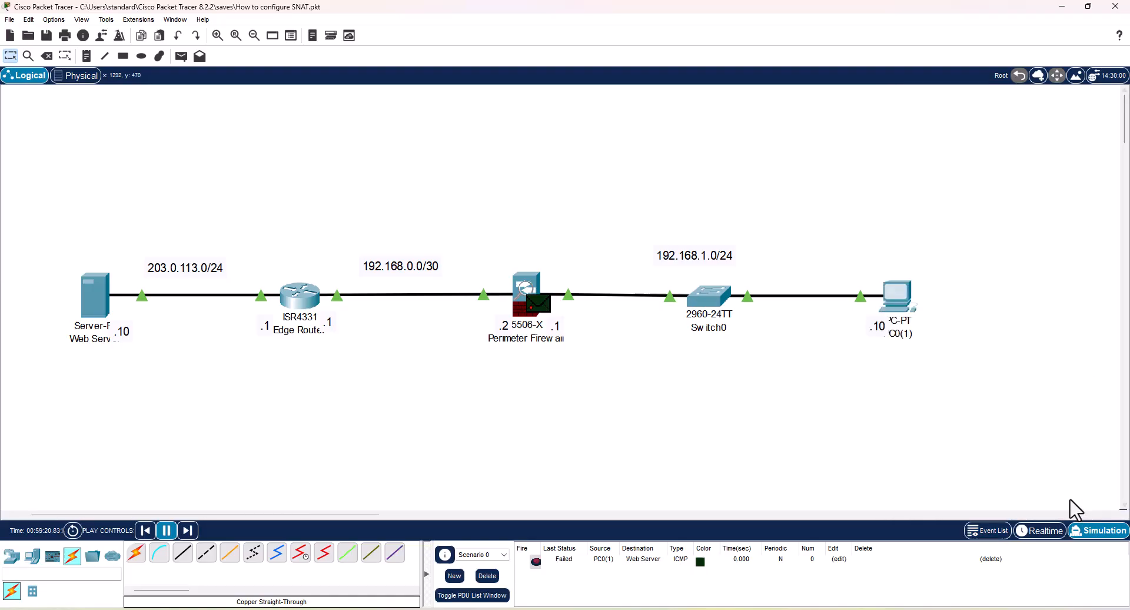
{"action": "left_click", "coordinate": [1042, 531]}
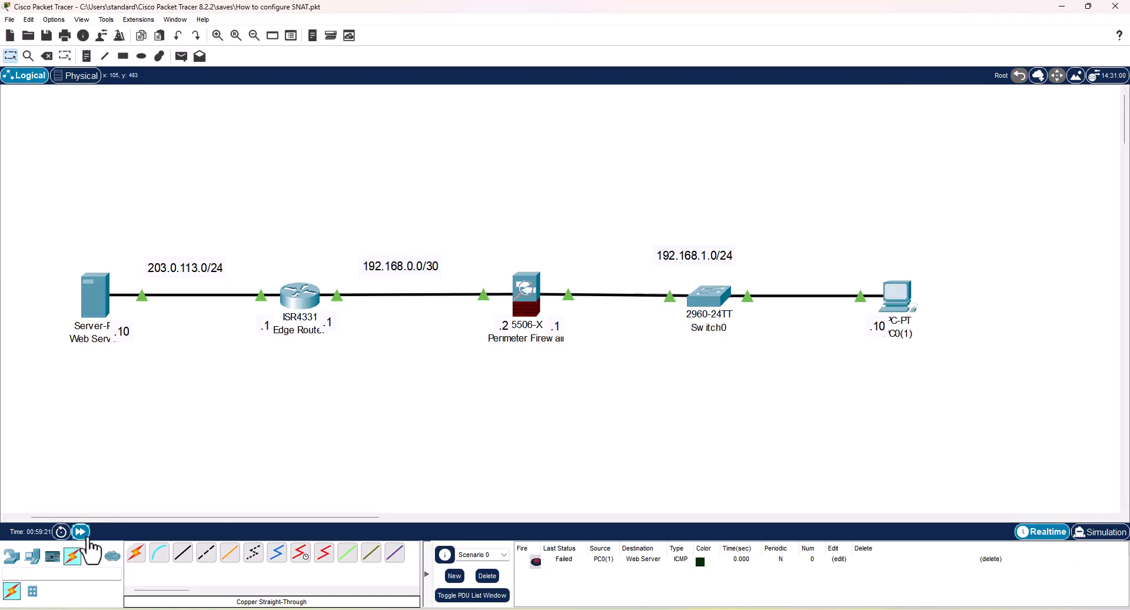
{"action": "left_click", "coordinate": [86, 534]}
{"action": "left_click", "coordinate": [85, 534]}
{"action": "left_click", "coordinate": [86, 536]}
Step: On the perimeter firewall, create the network object obj_inside in configuration mode with subnet 192.168.1.0 255.255.255.0
{"action": "left_click", "coordinate": [531, 298]}
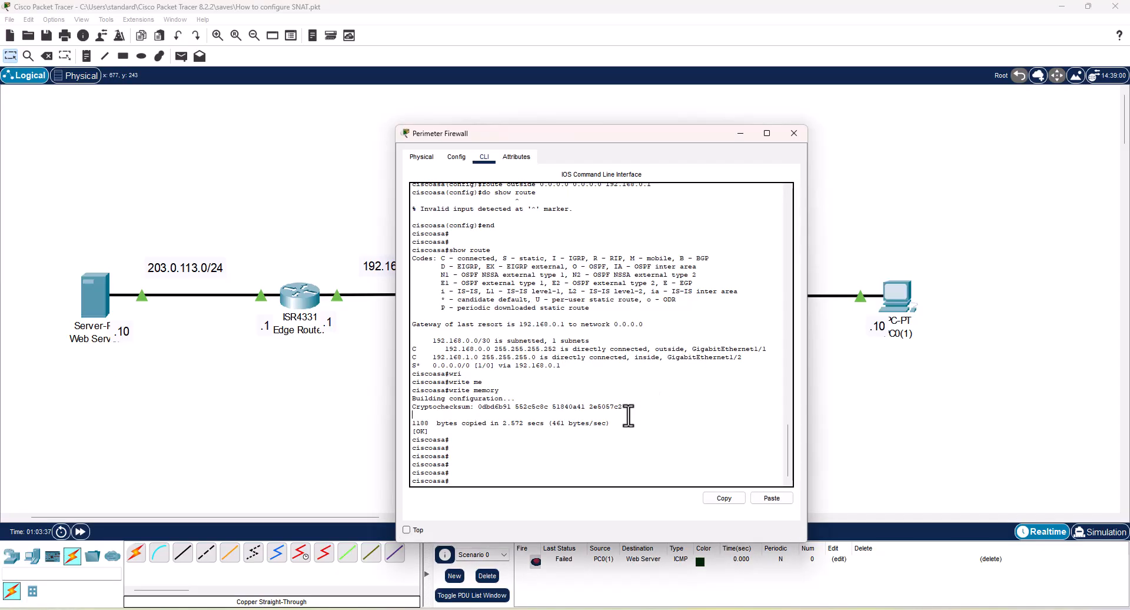
{"action": "type", "text": "conf t"}
{"action": "key", "text": "Return"}
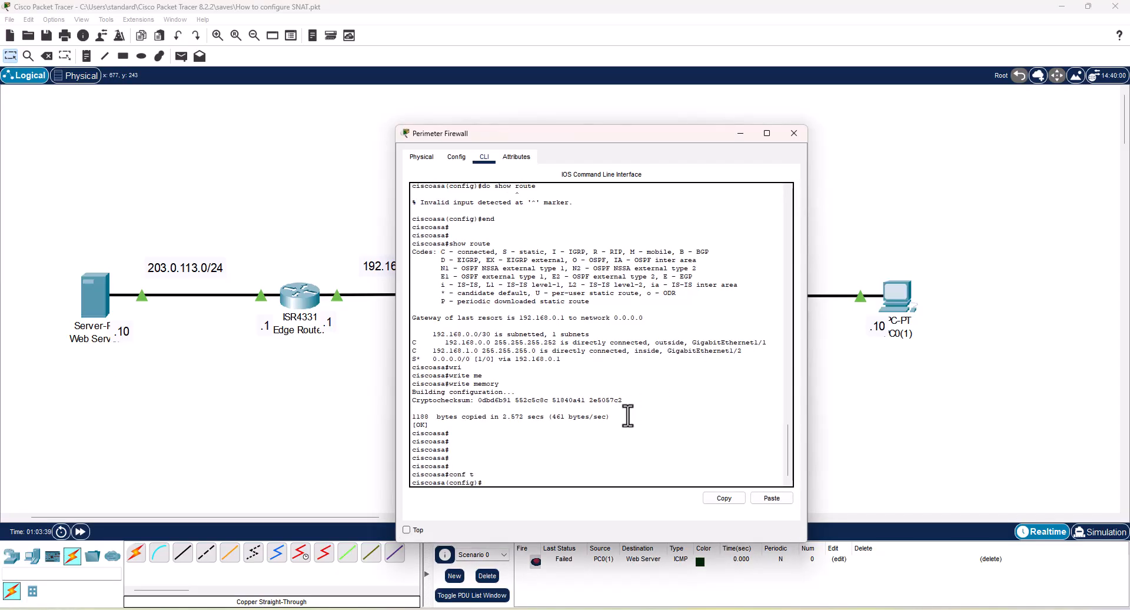
{"action": "key", "text": "Return"}
{"action": "key", "text": "Return"}
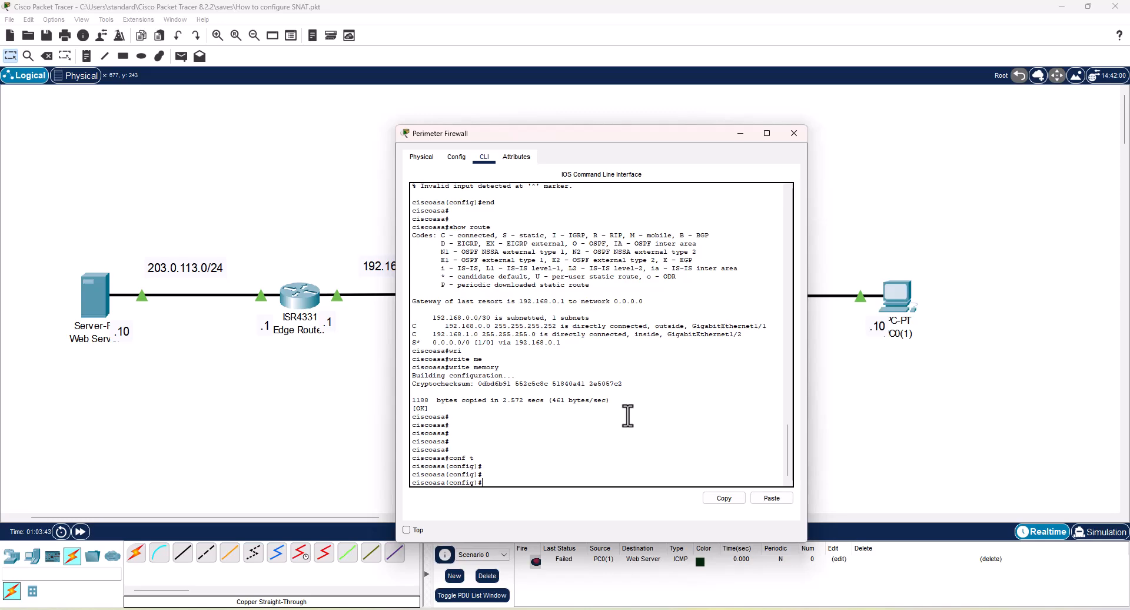
{"action": "type", "text": "object network obj_inside"}
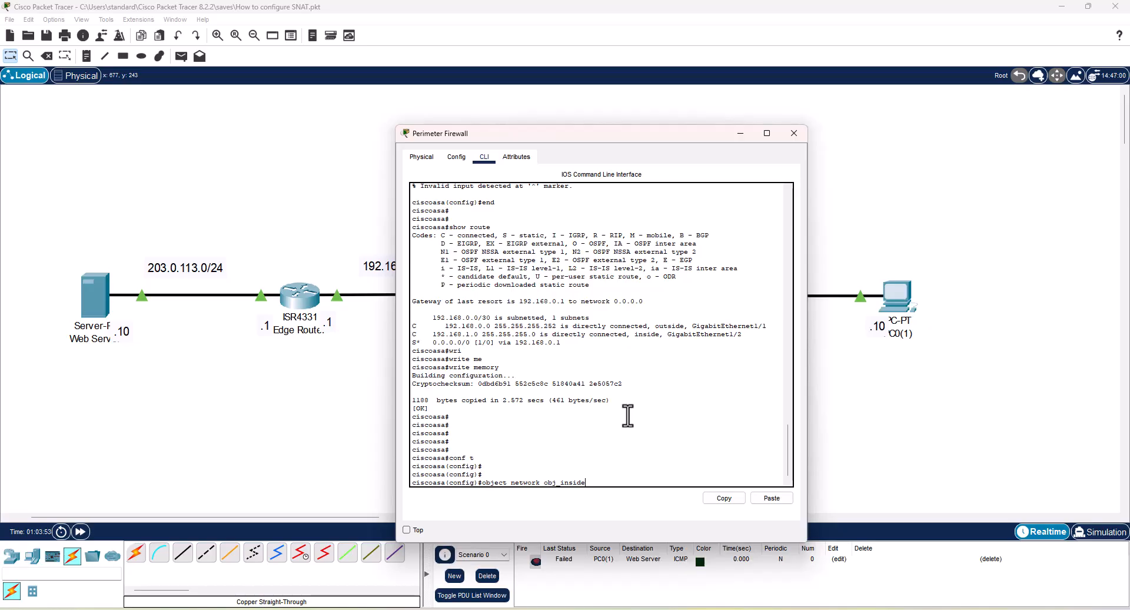
{"action": "key", "text": "Return"}
{"action": "type", "text": "sub"}
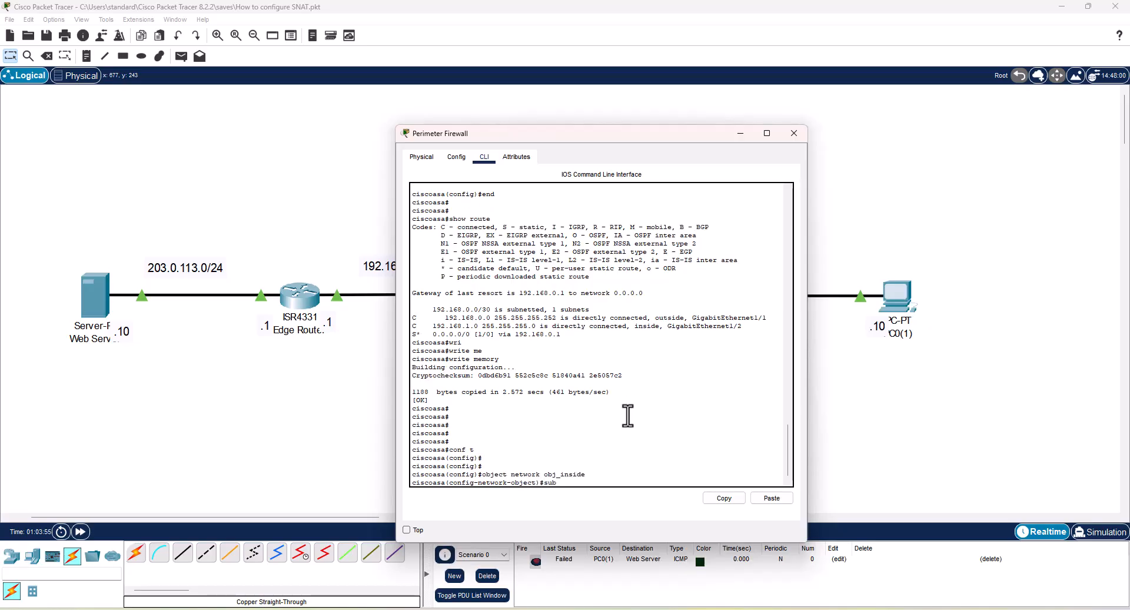
{"action": "type", "text": "net"}
{"action": "left_click_drag", "start_coordinate": [627, 137], "coordinate": [374, 112]}
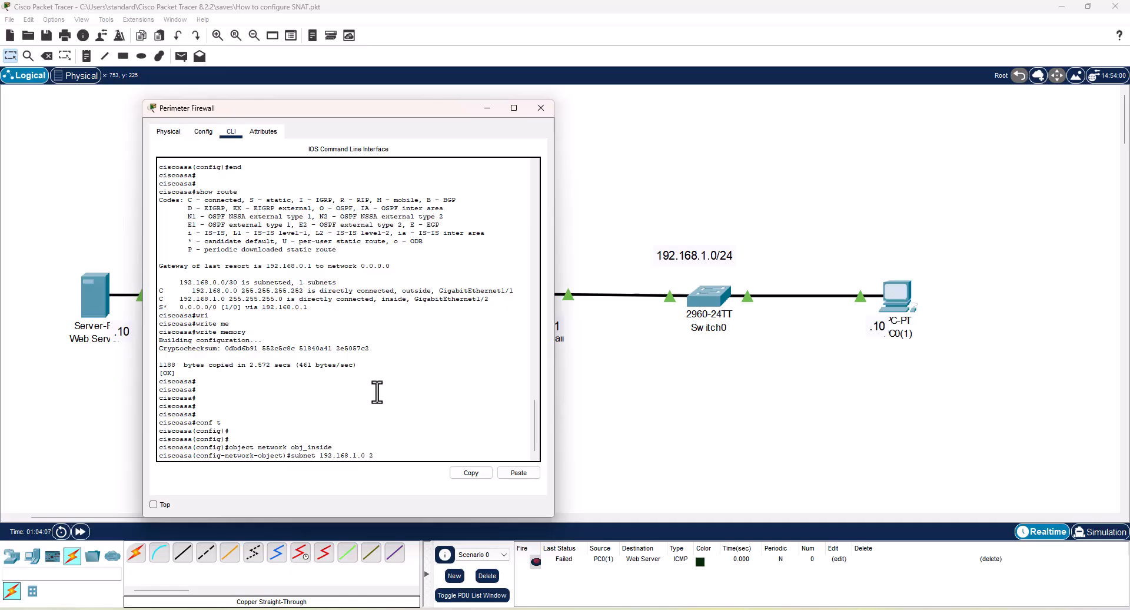
{"action": "type", "text": "55.255.255.0"}
{"action": "key", "text": "Return"}
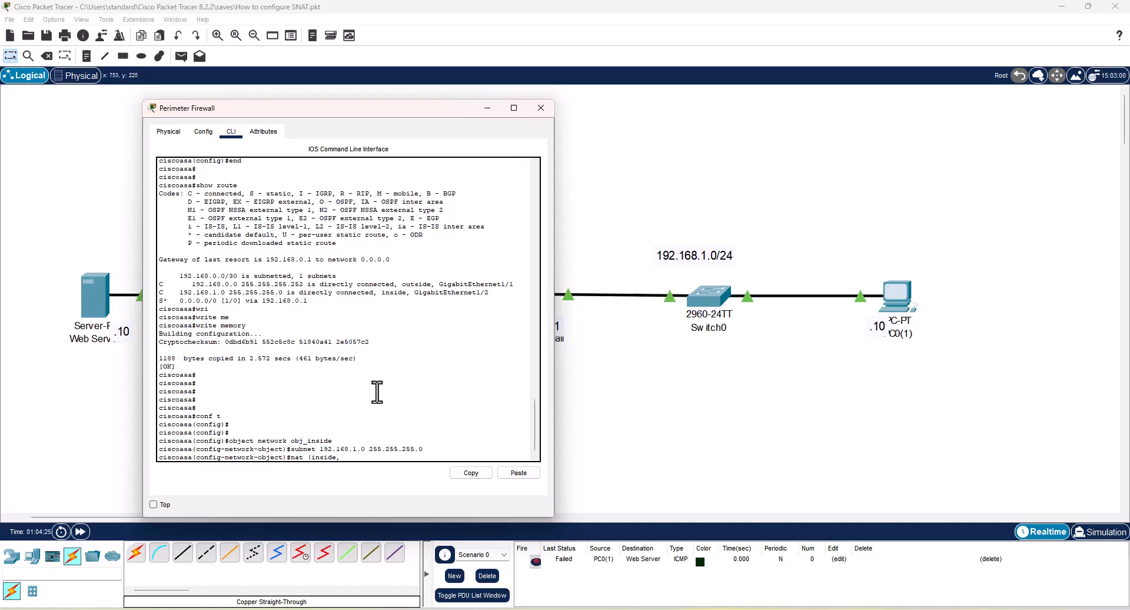
Step: Add dynamic interface NAT from inside to outside to the network object with nat (inside,outside) dynamic interface
{"action": "type", "text": "tside) dy"}
{"action": "type", "text": "na"}
{"action": "key", "text": "Tab"}
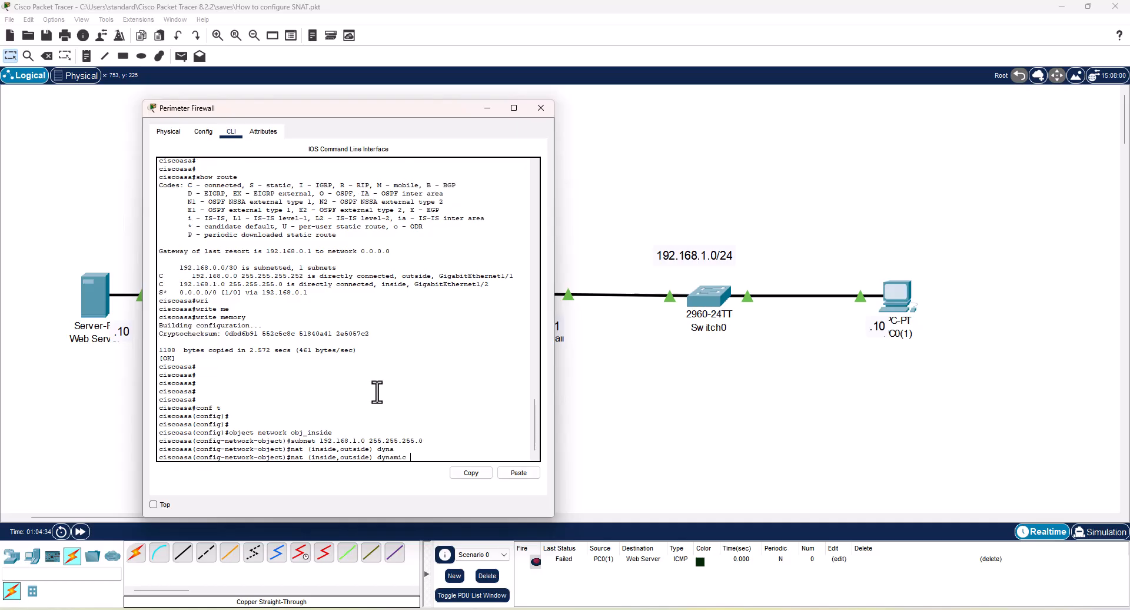
{"action": "type", "text": "inter"}
{"action": "key", "text": "Tab"}
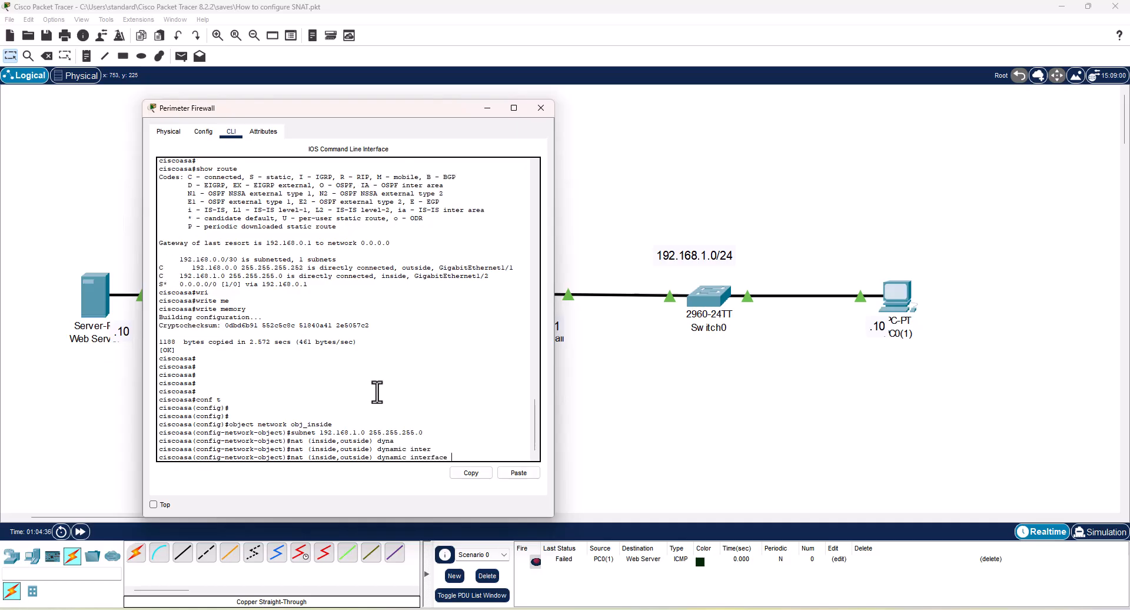
{"action": "key", "text": "Return"}
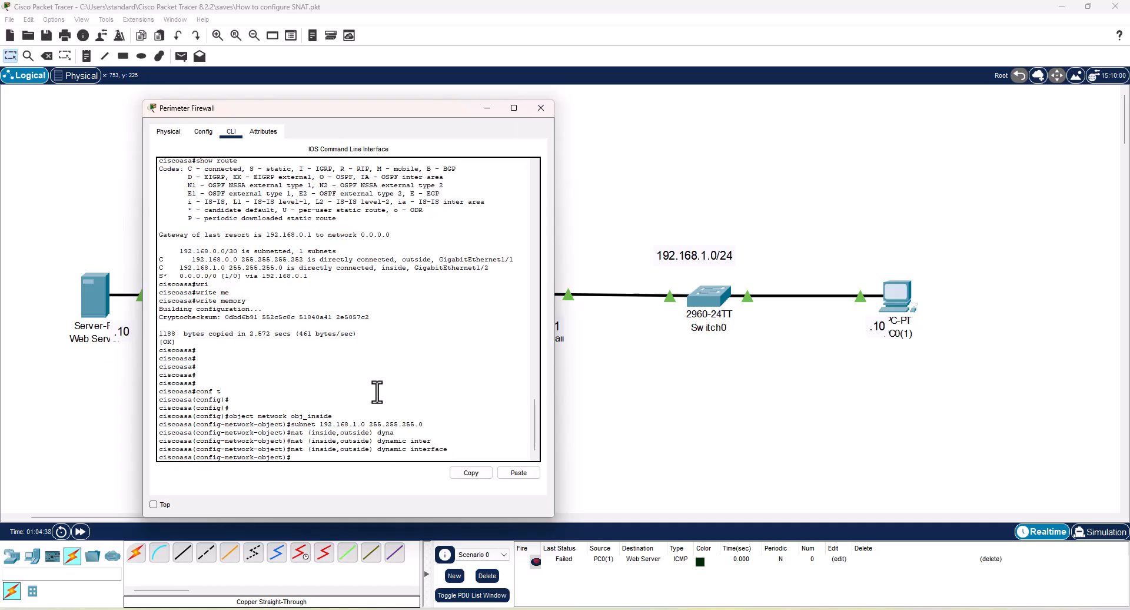
Step: Exit configuration mode, save the firewall configuration with write memory and close the firewall window
{"action": "type", "text": "end"}
{"action": "key", "text": "Return"}
{"action": "key", "text": "Return"}
{"action": "key", "text": "Return"}
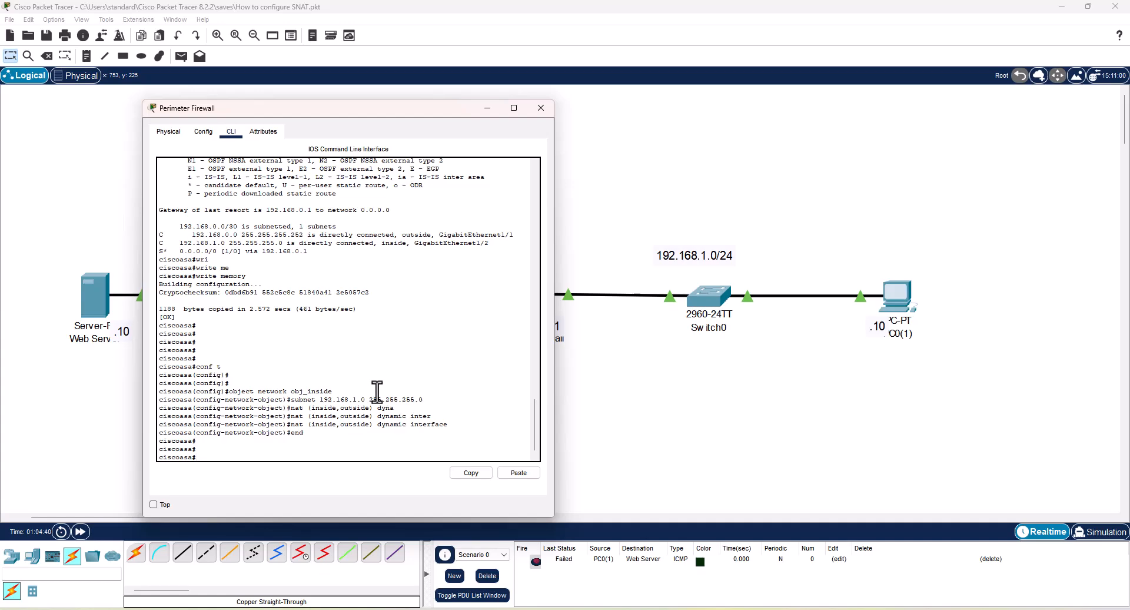
{"action": "type", "text": "wri"}
{"action": "key", "text": "Tab"}
{"action": "type", "text": "me"}
{"action": "key", "text": "Tab"}
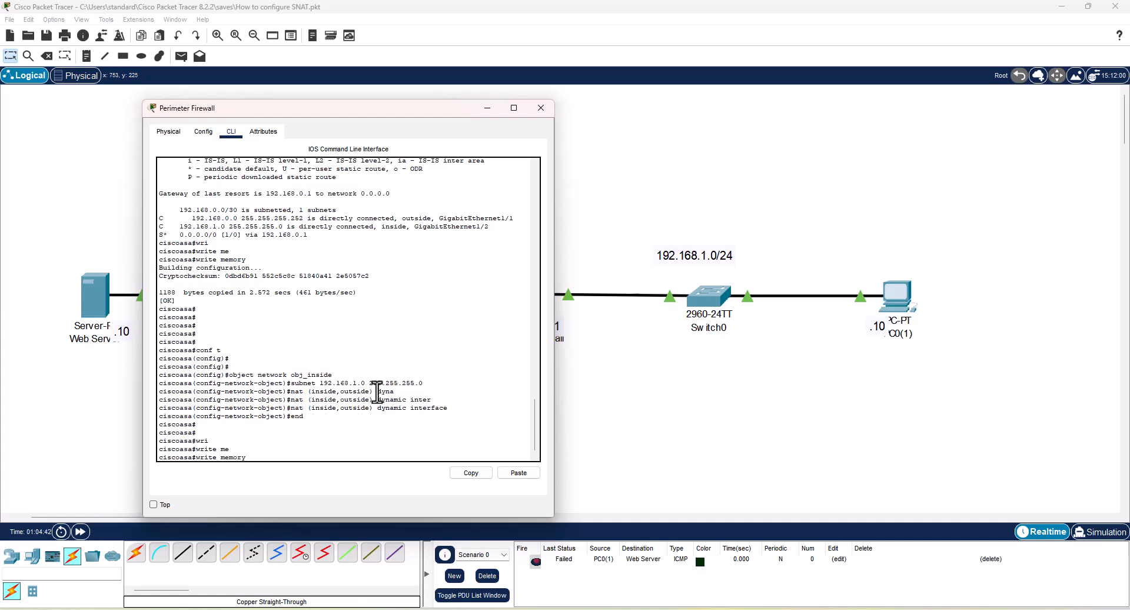
{"action": "key", "text": "Return"}
{"action": "key", "text": "Return"}
{"action": "key", "text": "Return"}
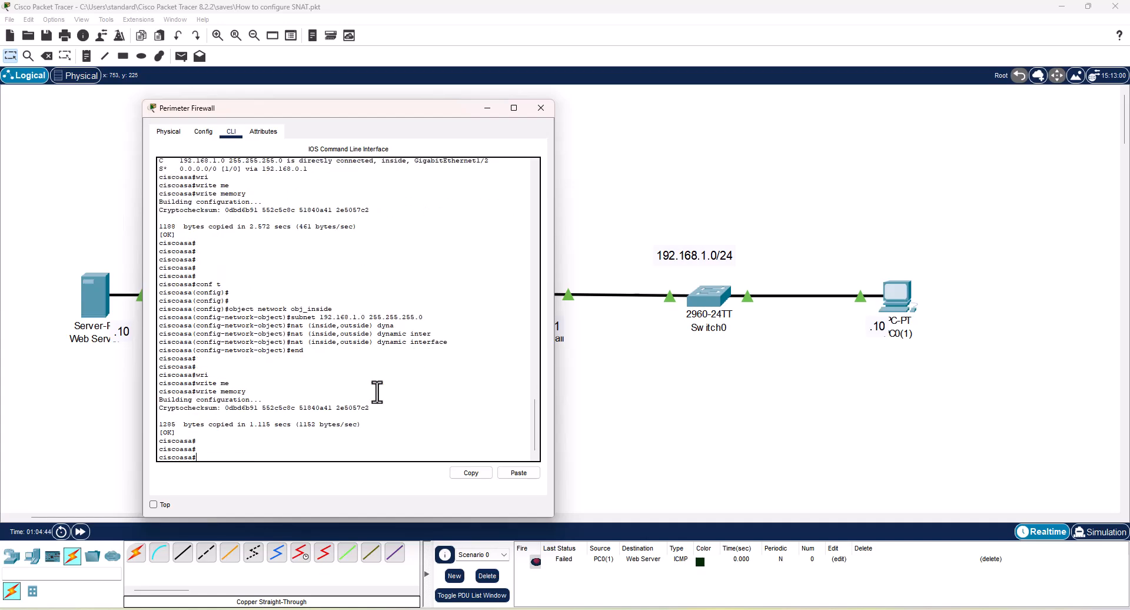
{"action": "left_click", "coordinate": [540, 108]}
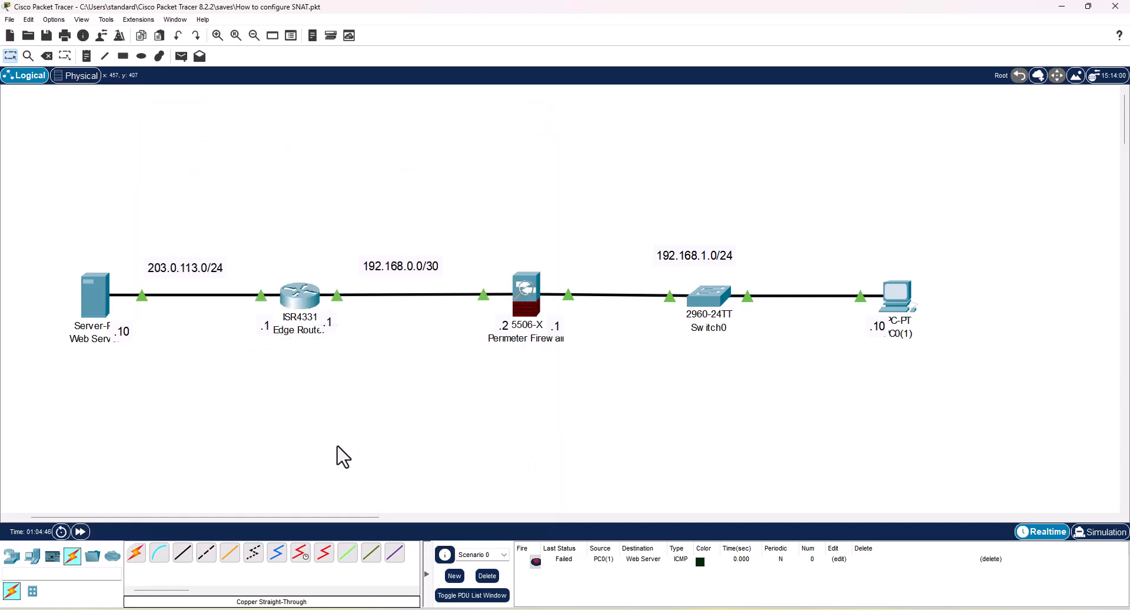
Step: Clear the old PDU from Scenario 0 and send a new simple PDU from the PC to the web server in simulation mode
{"action": "left_click", "coordinate": [81, 532]}
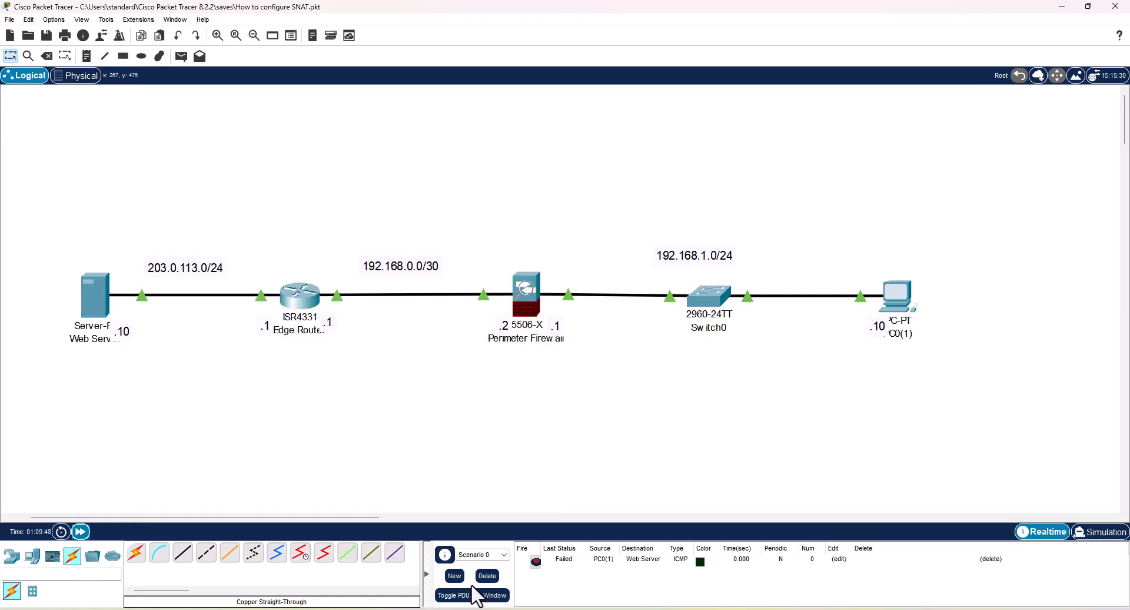
{"action": "left_click", "coordinate": [488, 578]}
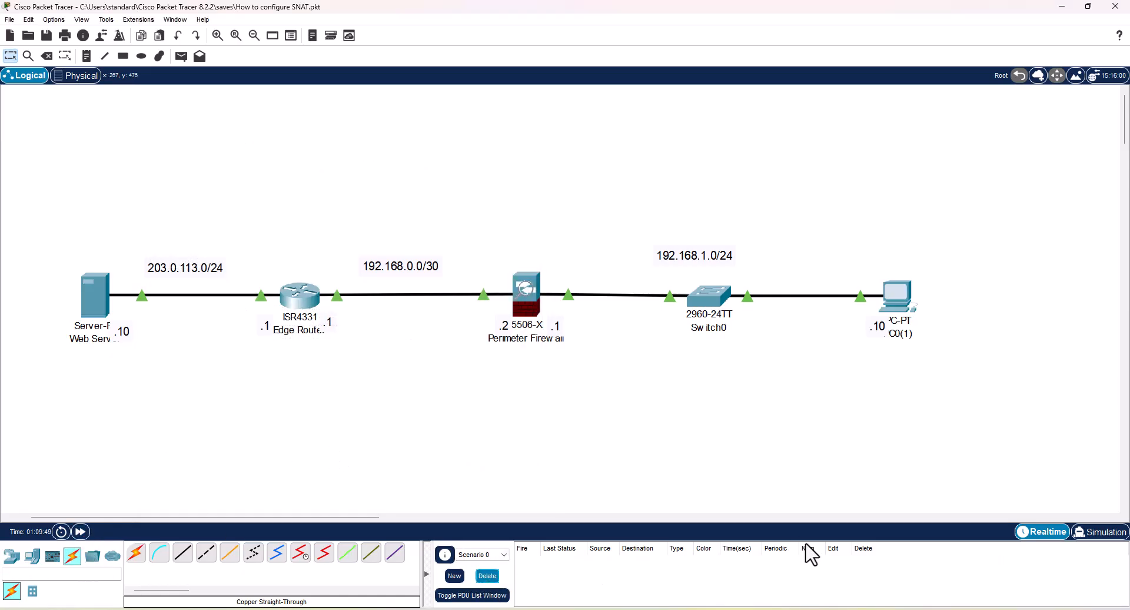
{"action": "left_click", "coordinate": [1098, 532]}
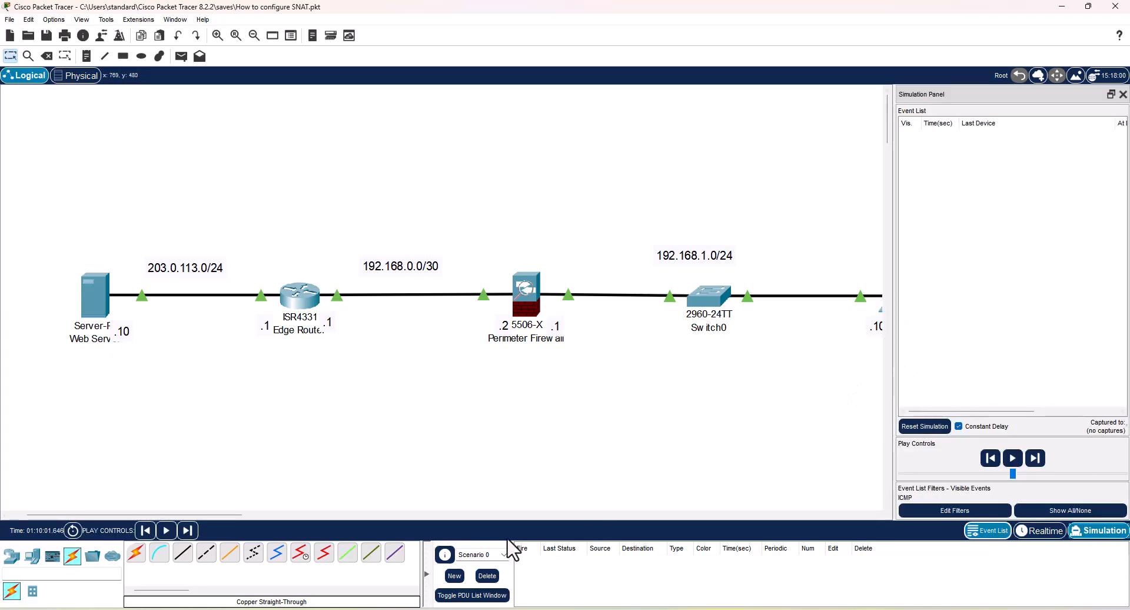
{"action": "left_click_drag", "start_coordinate": [210, 518], "coordinate": [217, 517]}
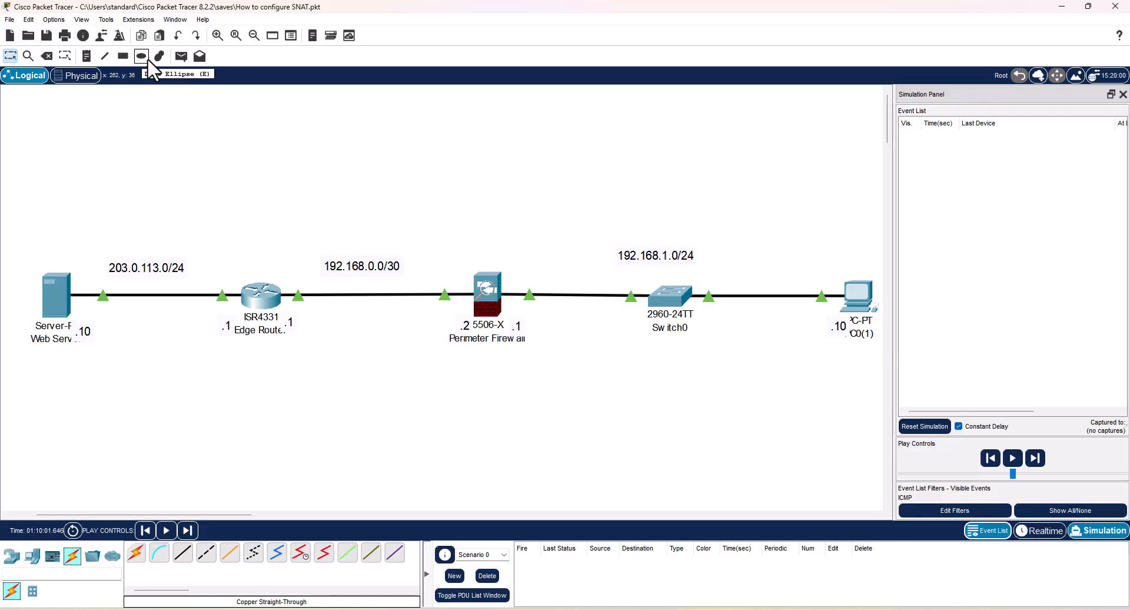
{"action": "left_click", "coordinate": [182, 56]}
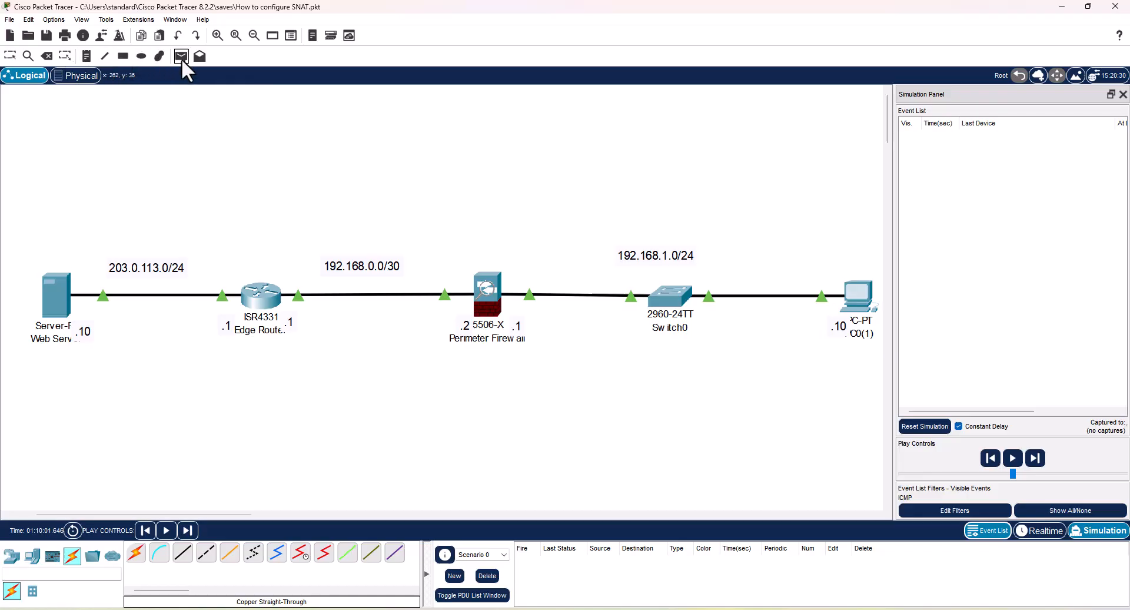
{"action": "left_click", "coordinate": [861, 300]}
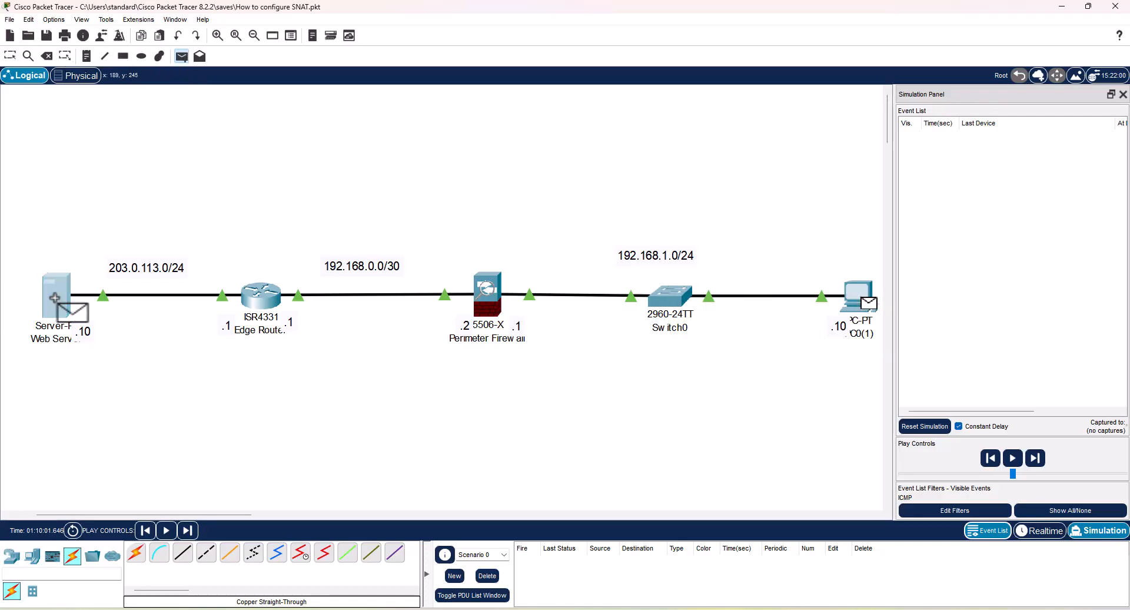
{"action": "left_click", "coordinate": [56, 297]}
Step: Step the simulation forward hop by hop to follow the ICMP packet to the web server and back to the perimeter firewall
{"action": "left_click", "coordinate": [1035, 460]}
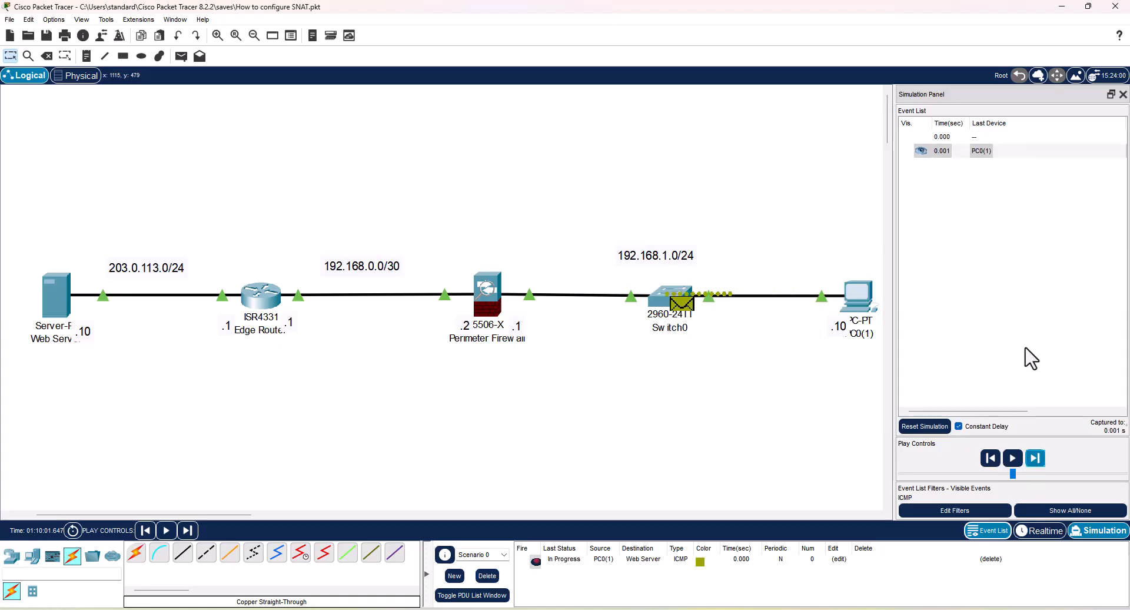
{"action": "left_click", "coordinate": [1036, 465]}
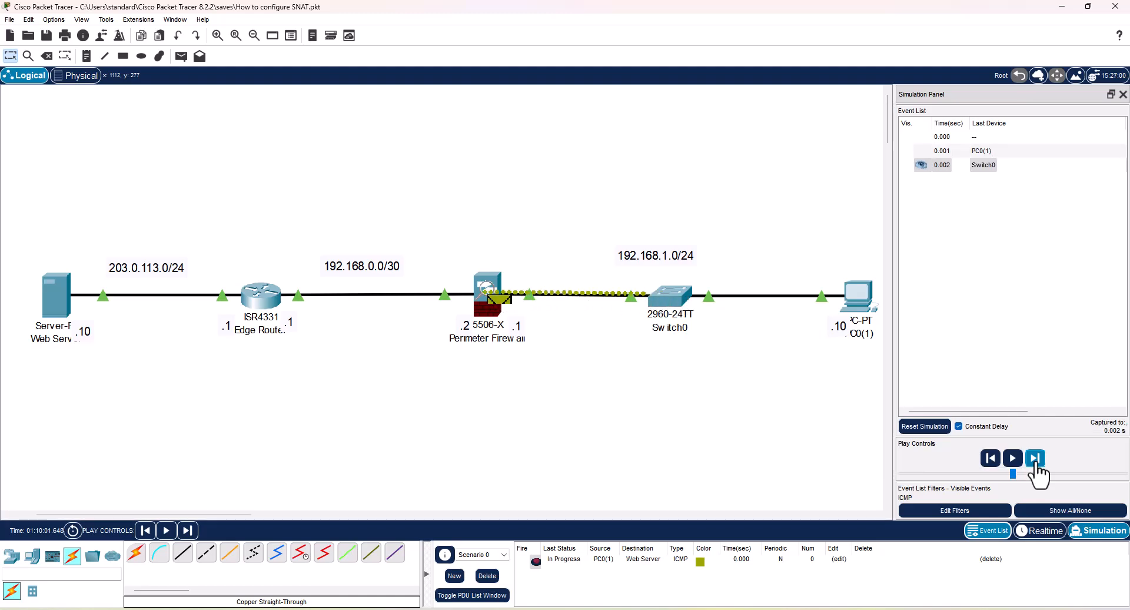
{"action": "left_click", "coordinate": [1035, 465]}
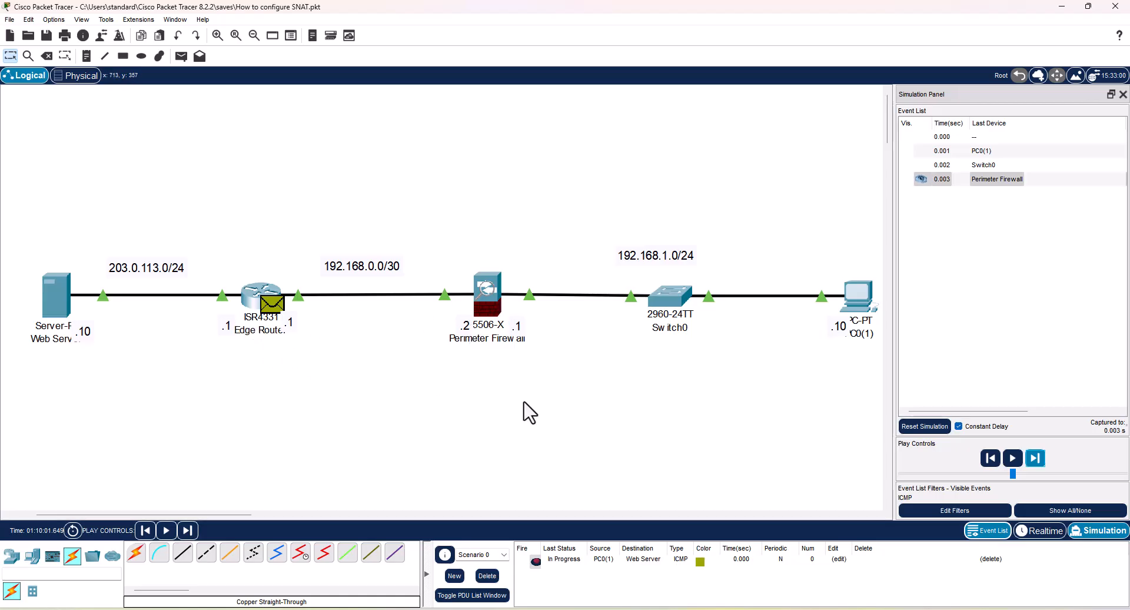
{"action": "left_click", "coordinate": [1036, 460]}
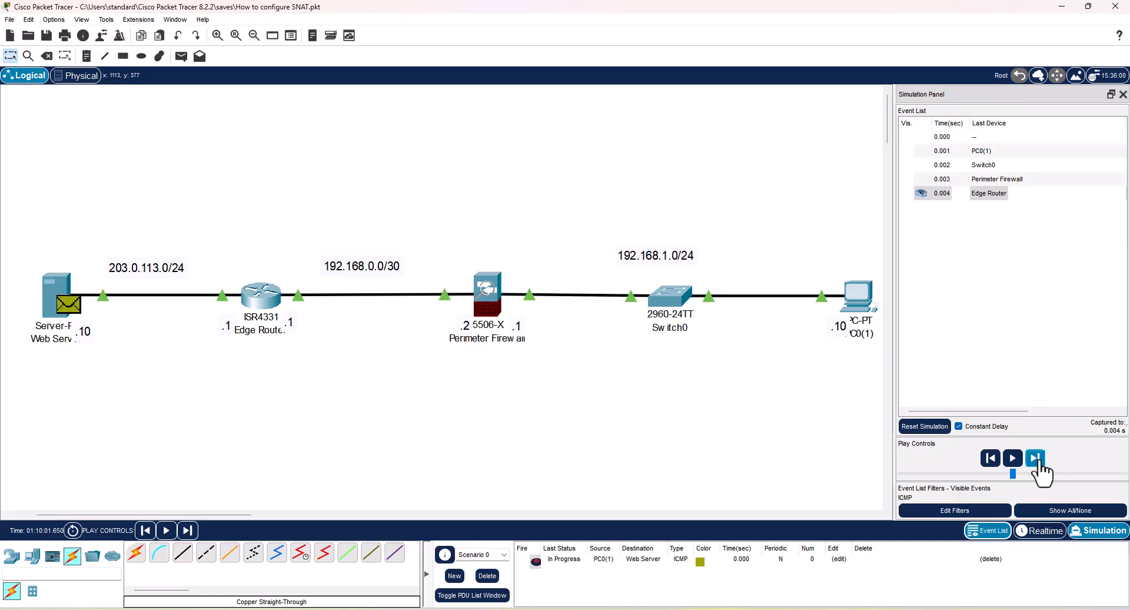
{"action": "left_click", "coordinate": [1038, 462]}
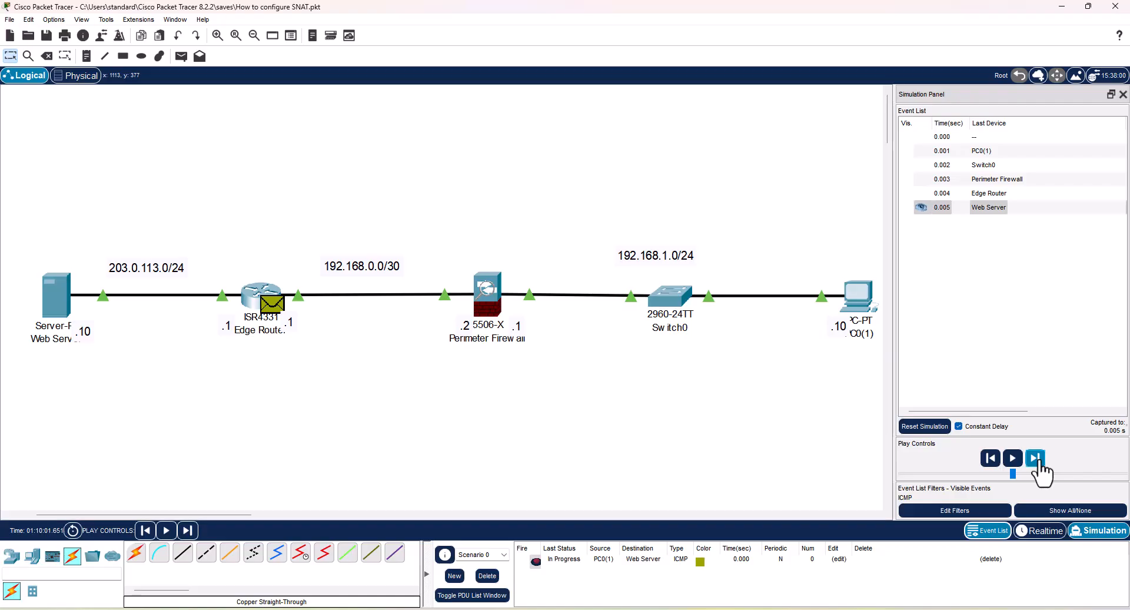
{"action": "left_click", "coordinate": [1037, 459]}
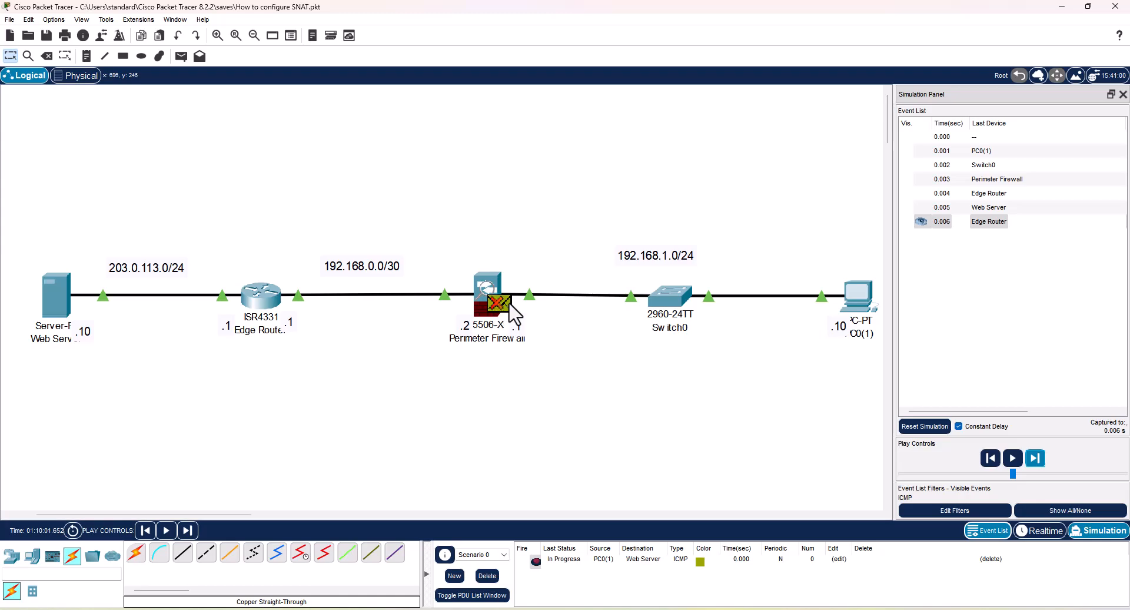
Step: Delete the test PDU scenario and return from simulation to realtime mode with the event panel closed
{"action": "left_click", "coordinate": [1123, 94]}
{"action": "left_click", "coordinate": [487, 576]}
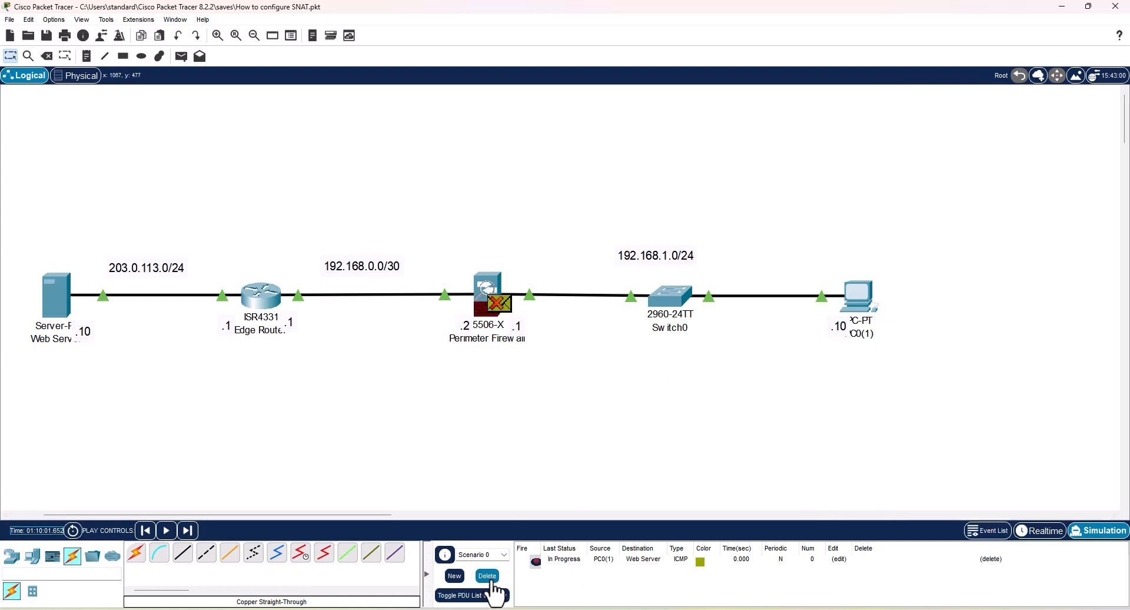
{"action": "left_click", "coordinate": [1043, 532]}
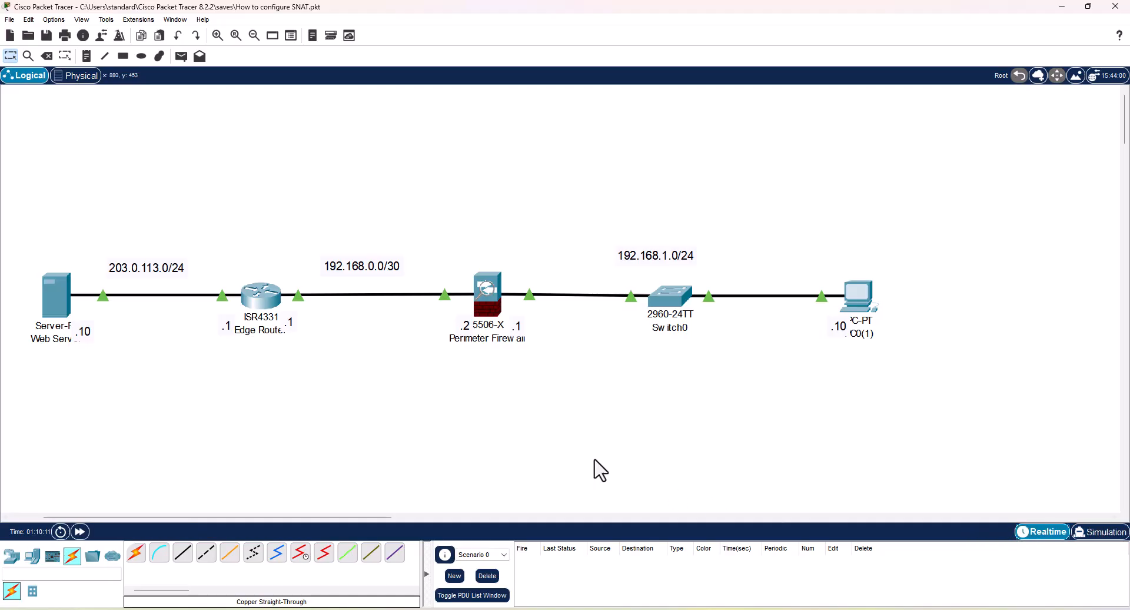
Step: In the perimeter firewall's configuration mode, add the extended access list outside_in permitting icmp any any echo-reply
{"action": "left_click", "coordinate": [486, 297]}
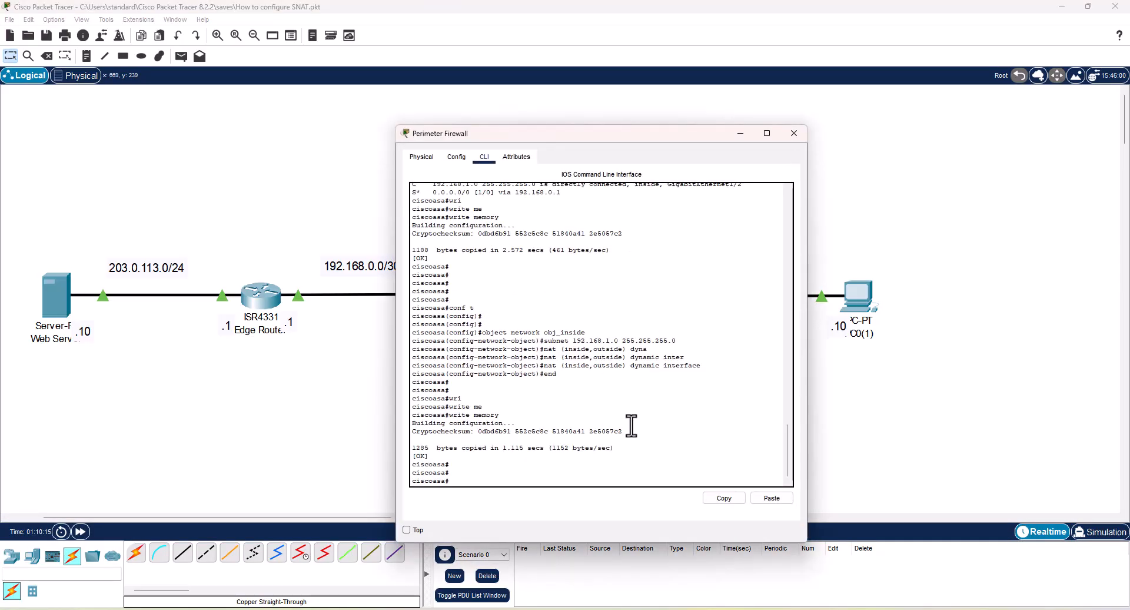
{"action": "type", "text": "conf t"}
{"action": "key", "text": "Return"}
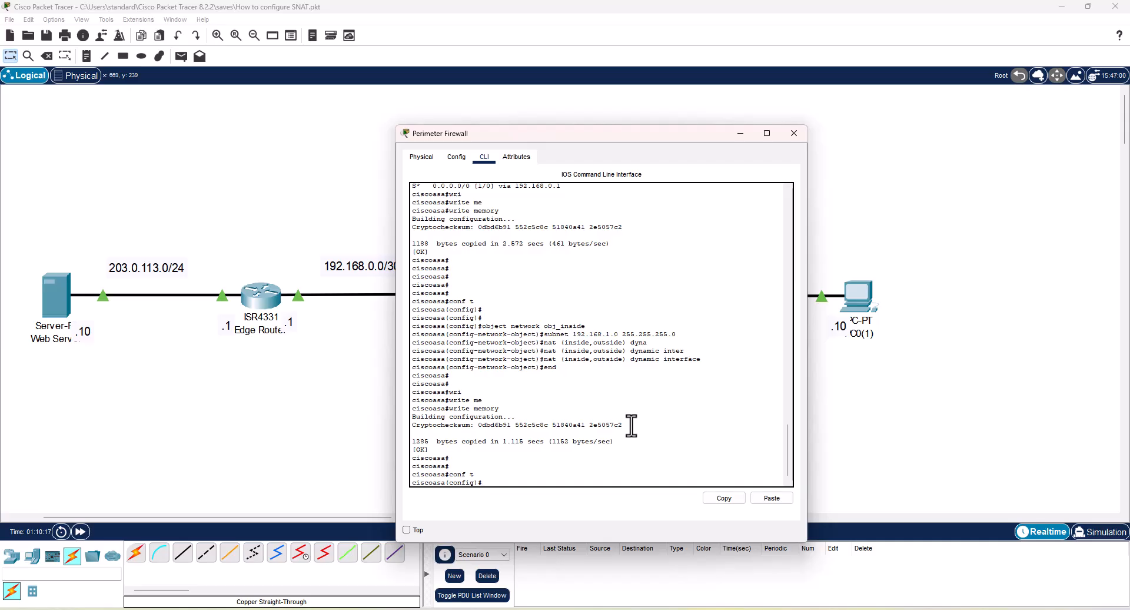
{"action": "type", "text": "access-list outside_in exte"}
{"action": "key", "text": "Tab"}
{"action": "type", "text": "perm"}
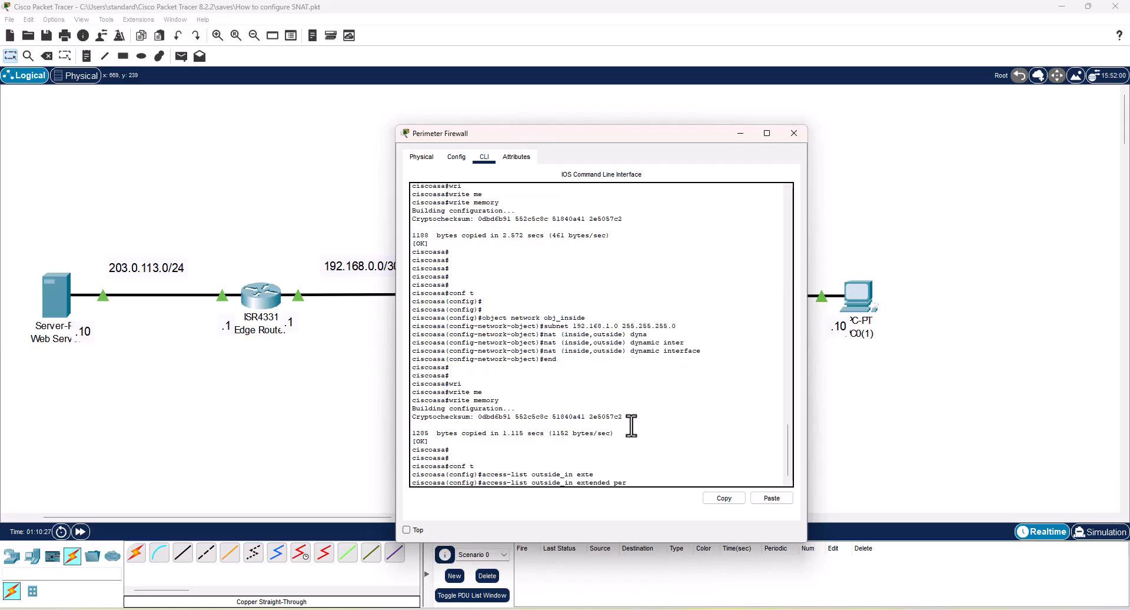
{"action": "key", "text": "Tab"}
{"action": "type", "text": "i"}
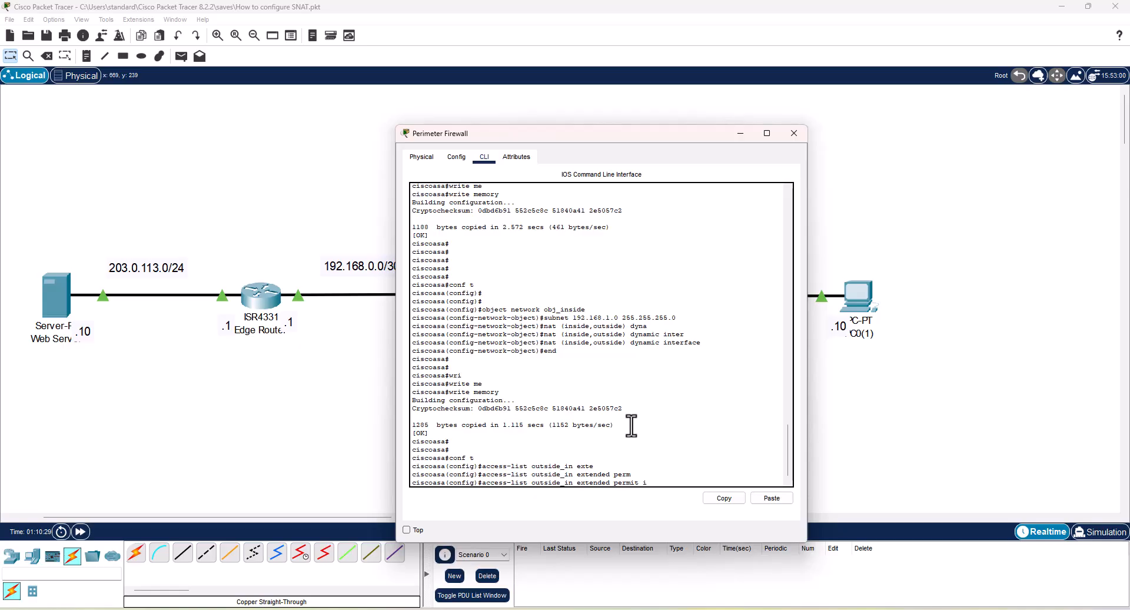
{"action": "type", "text": "cmp any any echo-reply"}
{"action": "key", "text": "Return"}
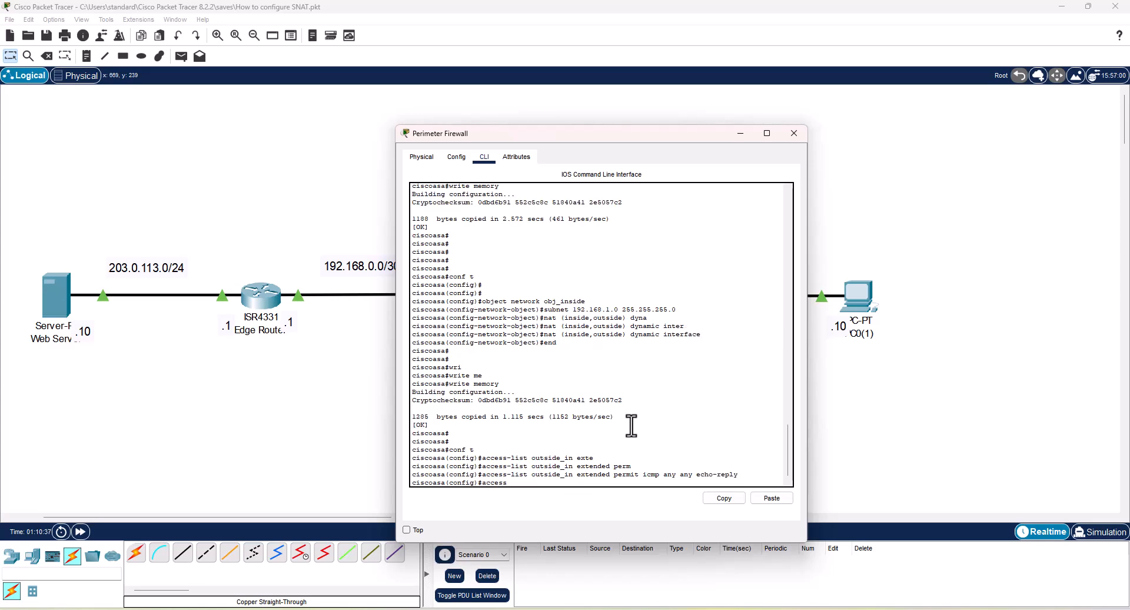
Step: Apply the outside_in access list to inbound traffic on the firewall's outside interface with an access-group command
{"action": "key", "text": "Tab"}
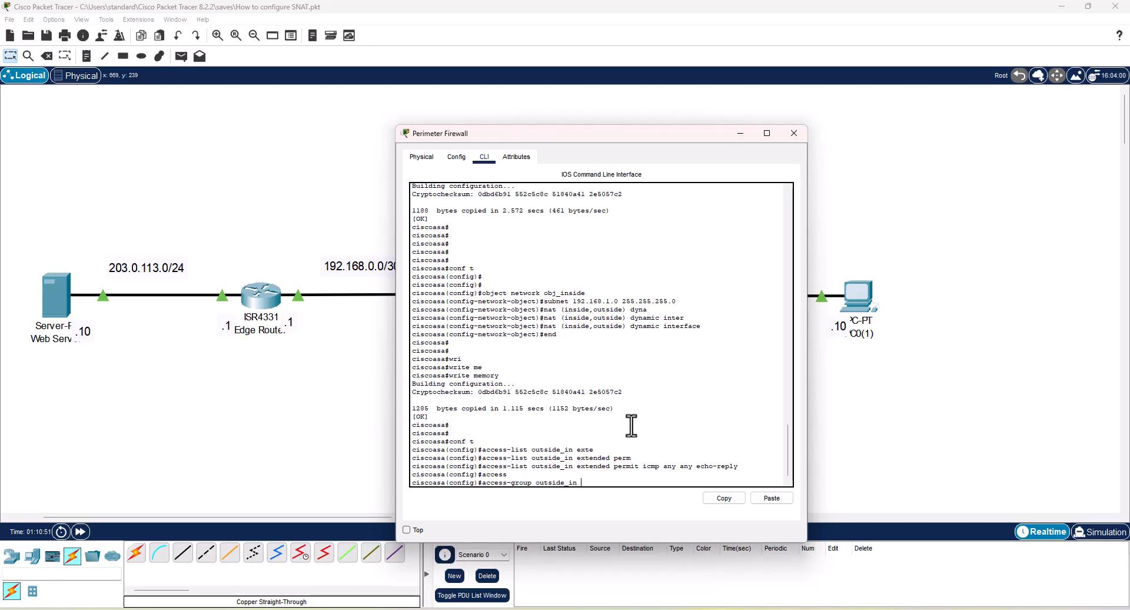
{"action": "type", "text": "inter"}
{"action": "key", "text": "Tab"}
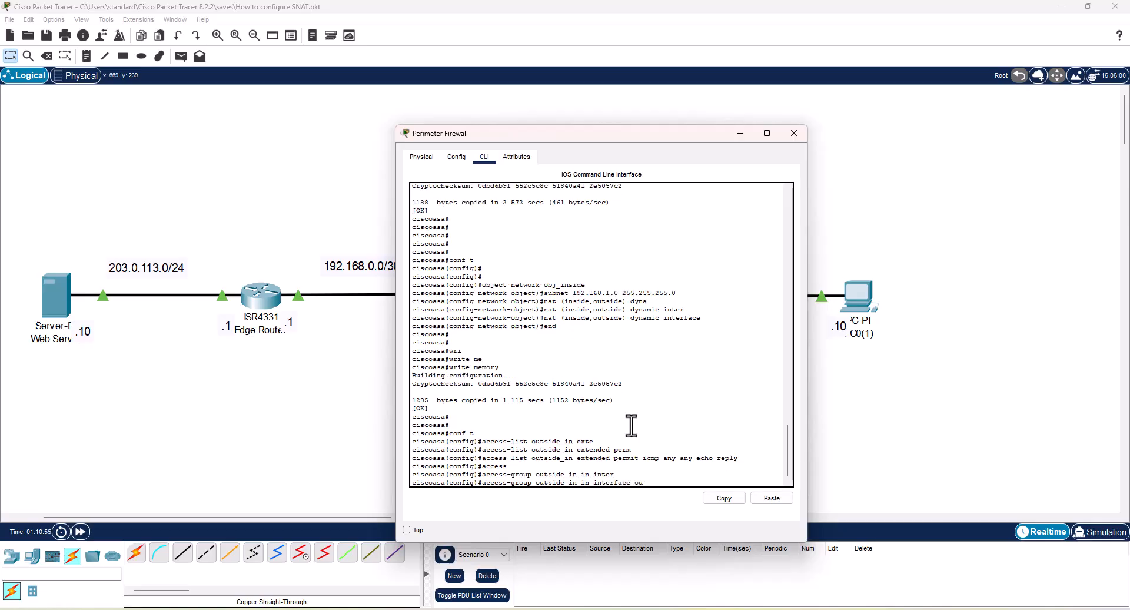
{"action": "type", "text": "outside"}
{"action": "key", "text": "Return"}
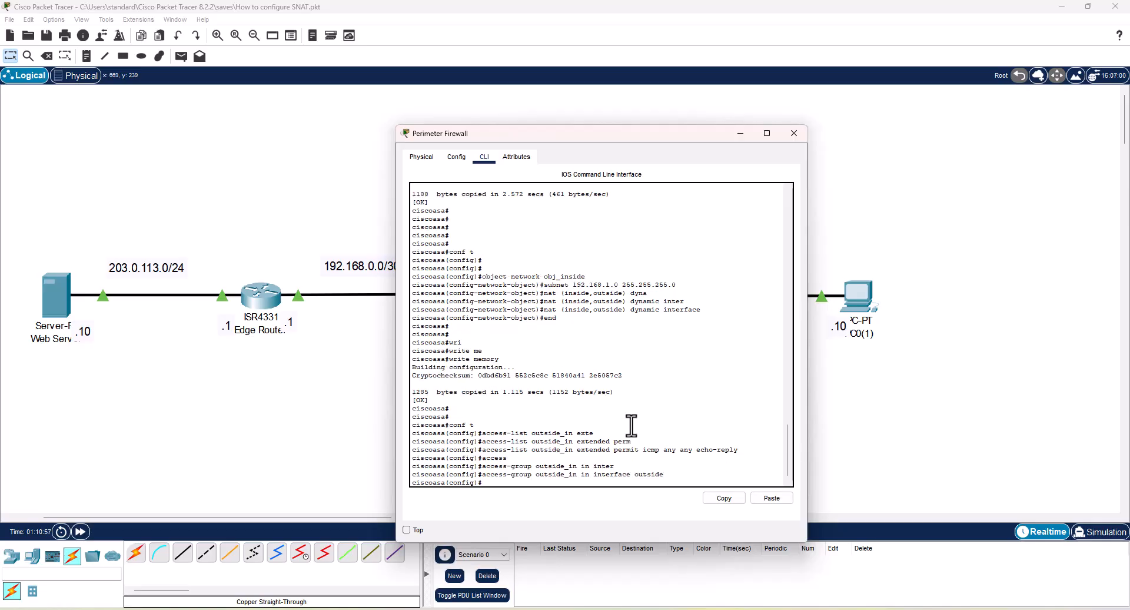
Step: Exit the firewall's configuration mode, save the configuration with write memory and close the device window
{"action": "type", "text": "end"}
{"action": "key", "text": "Return"}
{"action": "key", "text": "Return"}
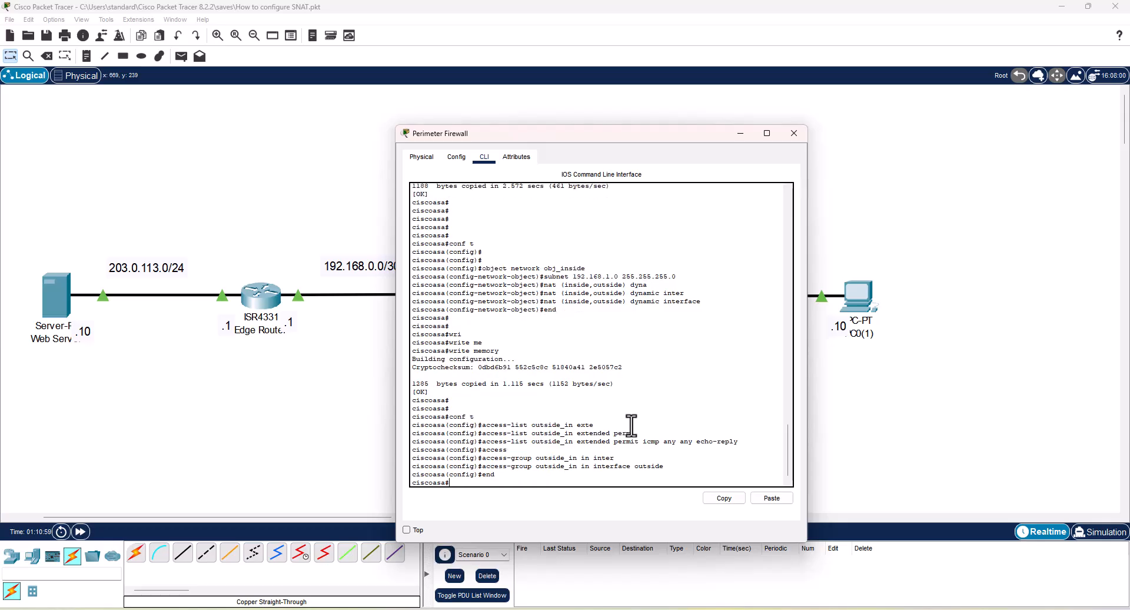
{"action": "type", "text": "wri"}
{"action": "key", "text": "Tab"}
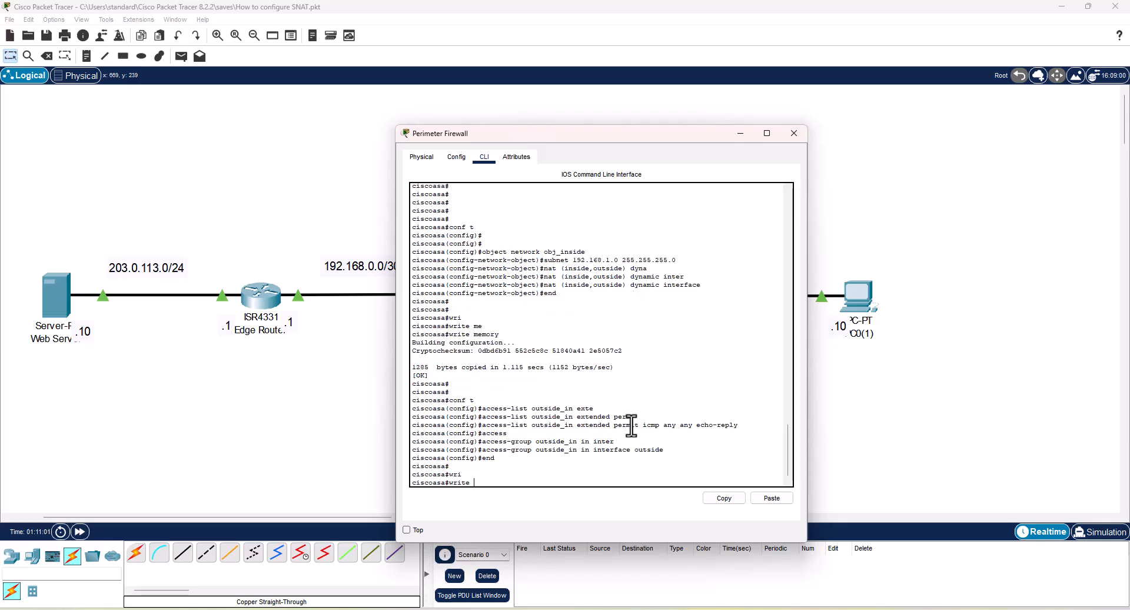
{"action": "type", "text": "me"}
{"action": "key", "text": "Tab"}
{"action": "key", "text": "Return"}
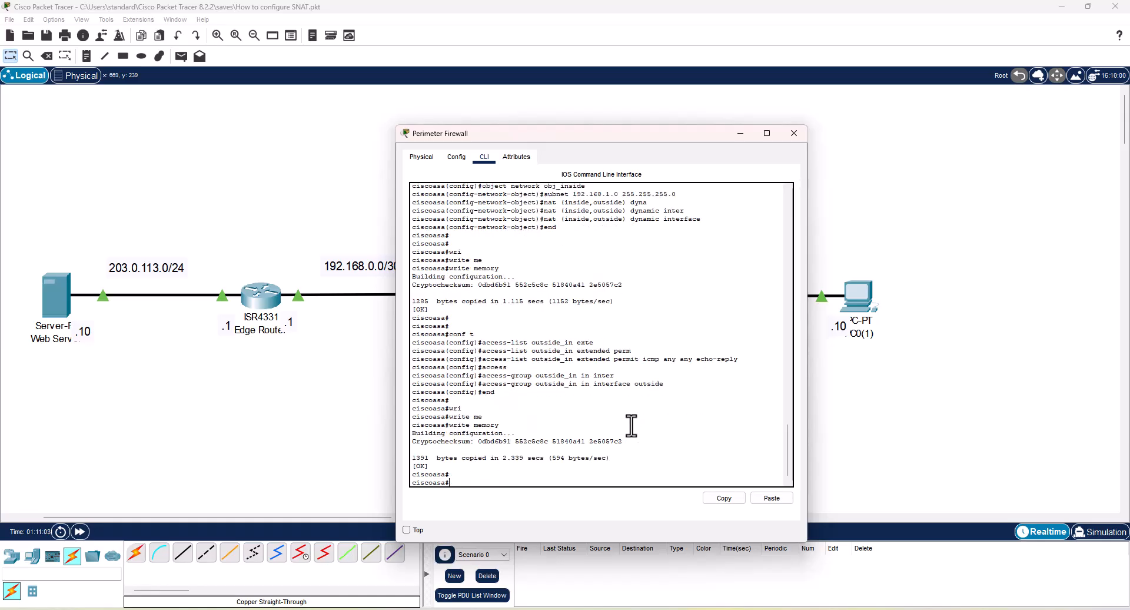
{"action": "key", "text": "Return"}
{"action": "key", "text": "Return"}
{"action": "key", "text": "Escape"}
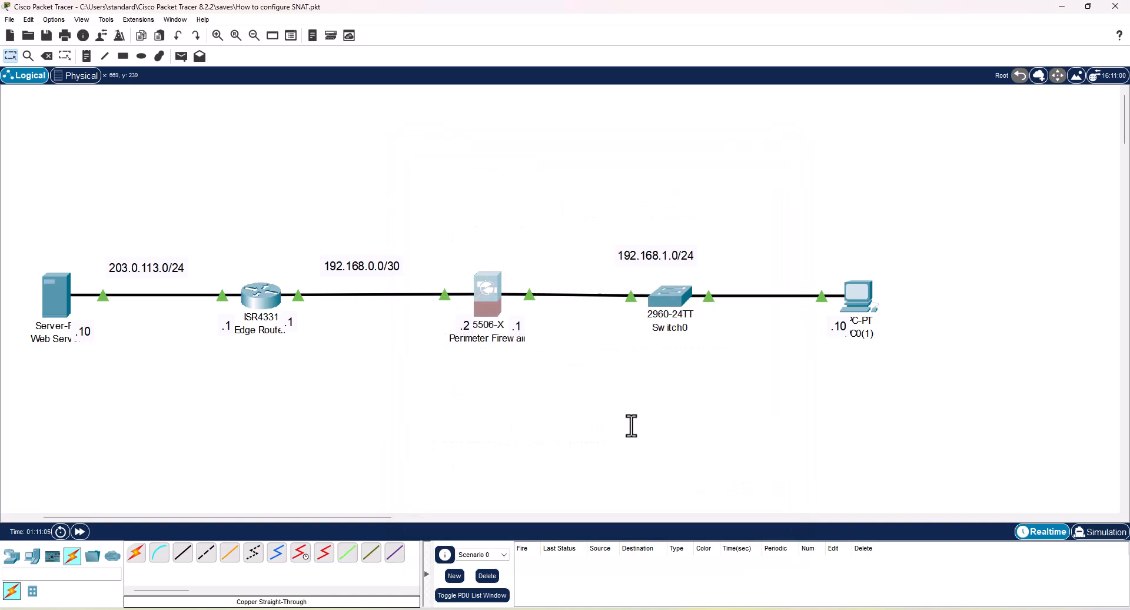
Step: Fast-forward the network time twice and switch from realtime to simulation mode
{"action": "left_click_drag", "start_coordinate": [319, 511], "coordinate": [284, 518]}
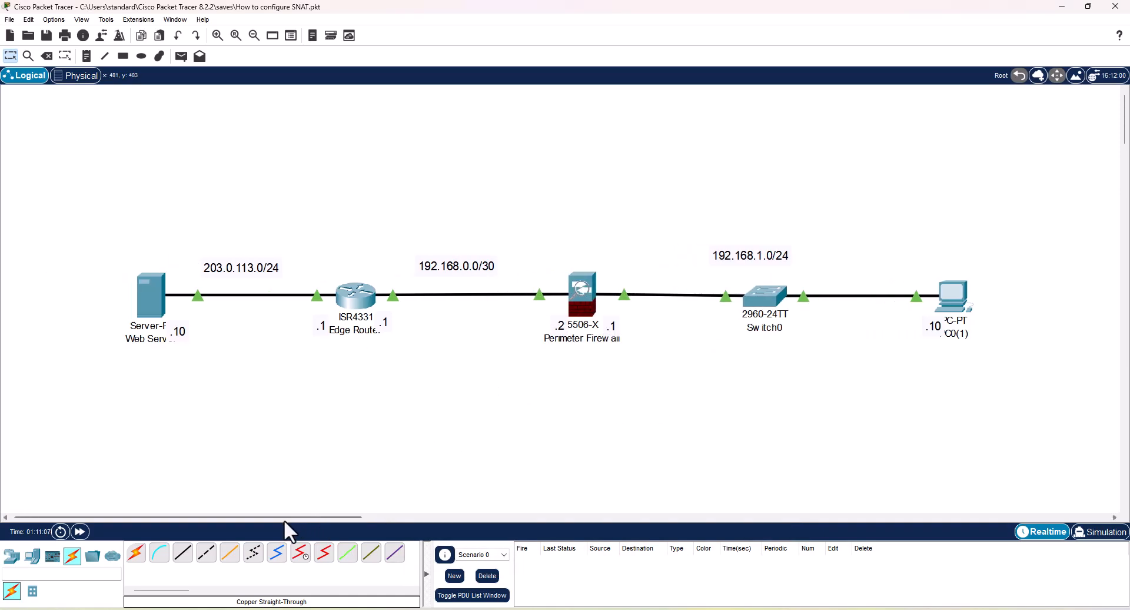
{"action": "left_click", "coordinate": [83, 537]}
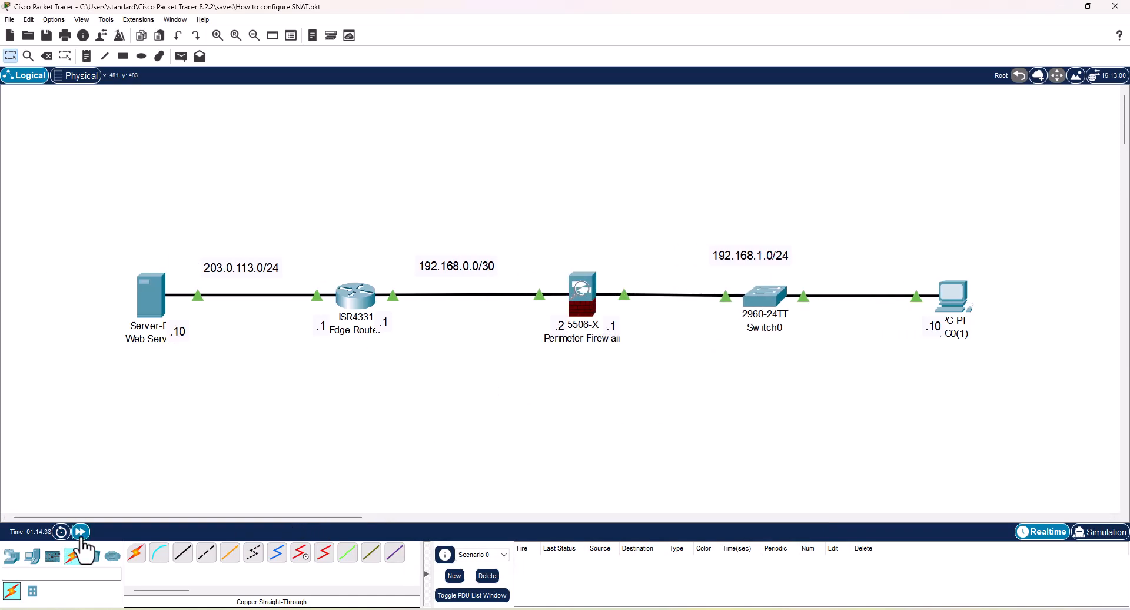
{"action": "left_click", "coordinate": [82, 533]}
{"action": "left_click", "coordinate": [1096, 532]}
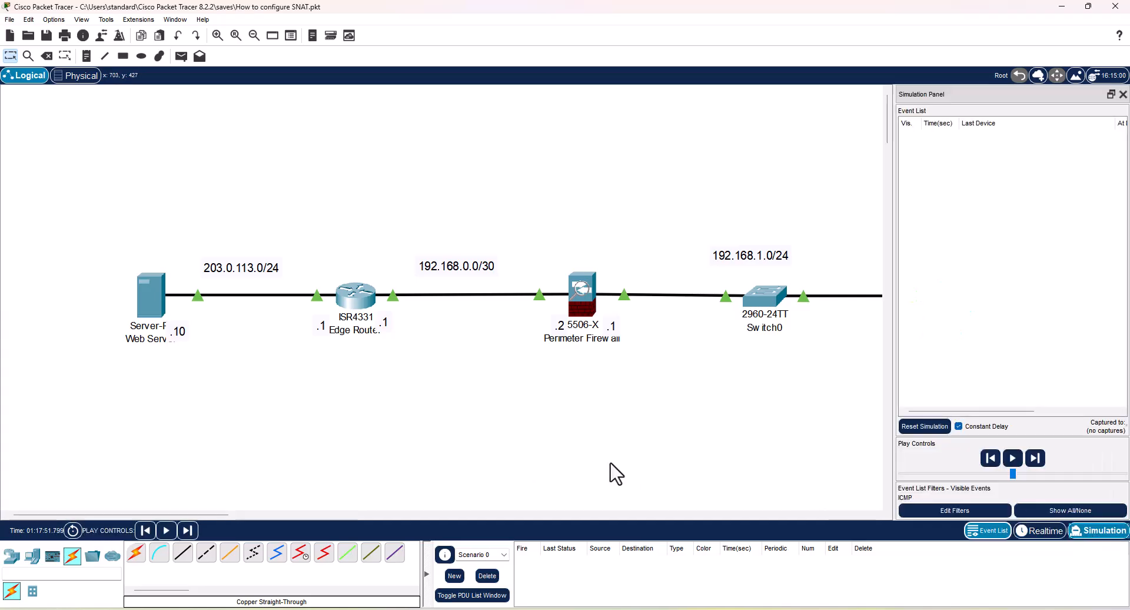
Step: Add a simple PDU with the PC as source and the web server as destination
{"action": "left_click_drag", "start_coordinate": [214, 513], "coordinate": [236, 518]}
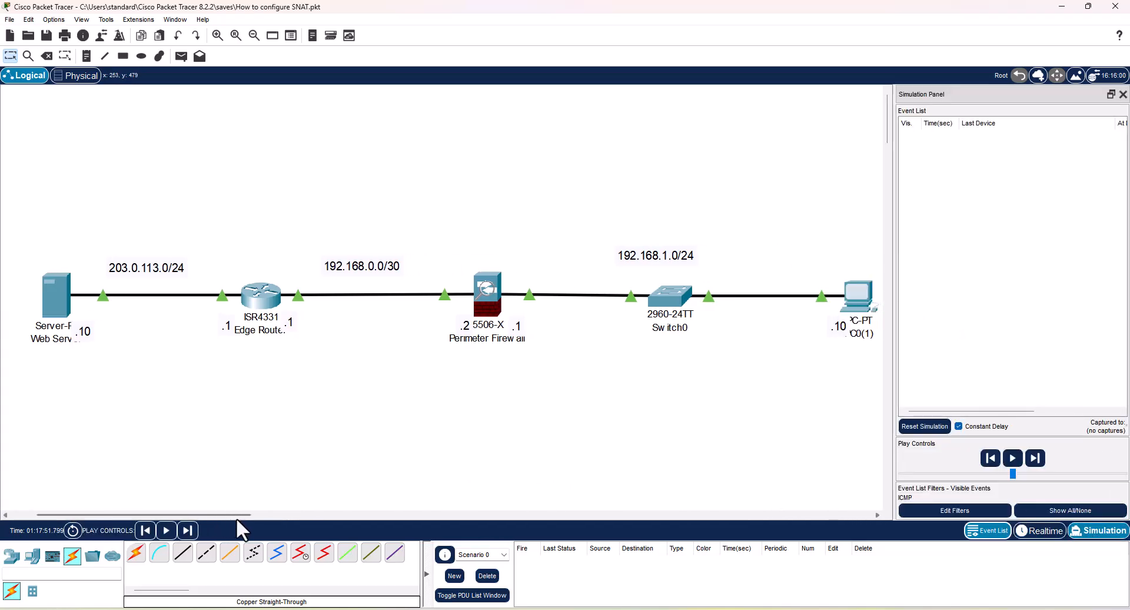
{"action": "left_click", "coordinate": [181, 56]}
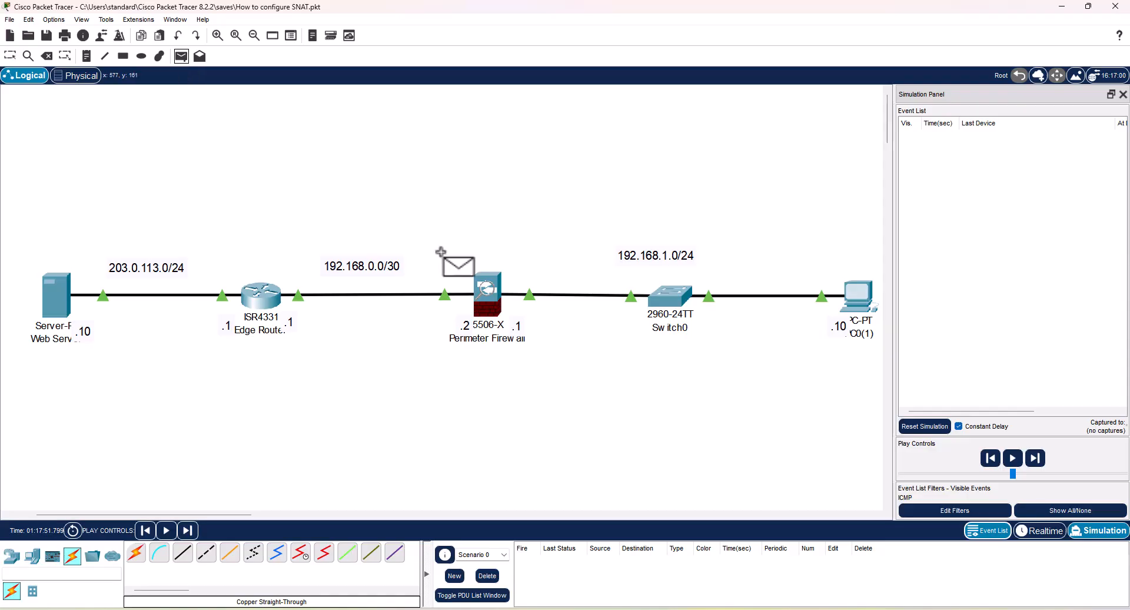
{"action": "left_click", "coordinate": [858, 293]}
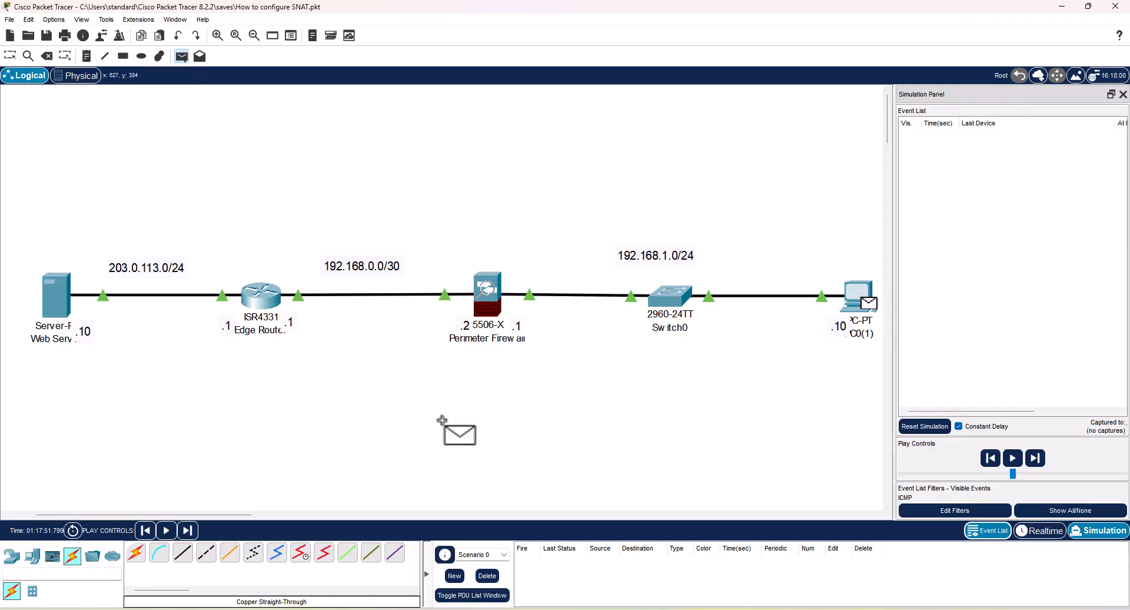
{"action": "left_click", "coordinate": [65, 306]}
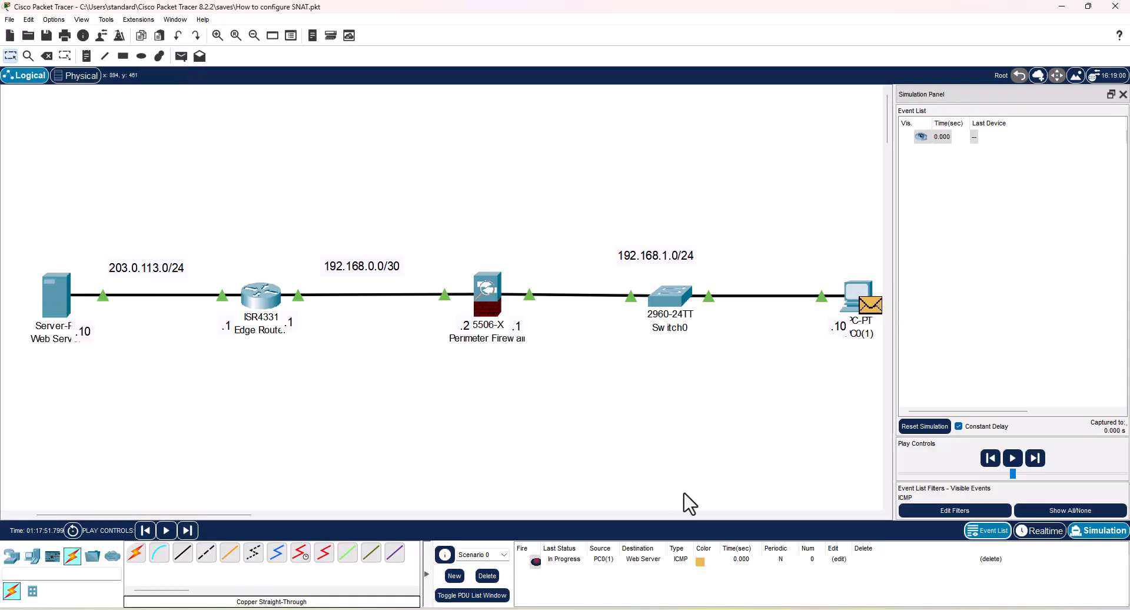
Step: Step the simulation until the packet reaches the perimeter firewall and examine its outbound PDU details for the translated source address
{"action": "left_click", "coordinate": [1036, 458]}
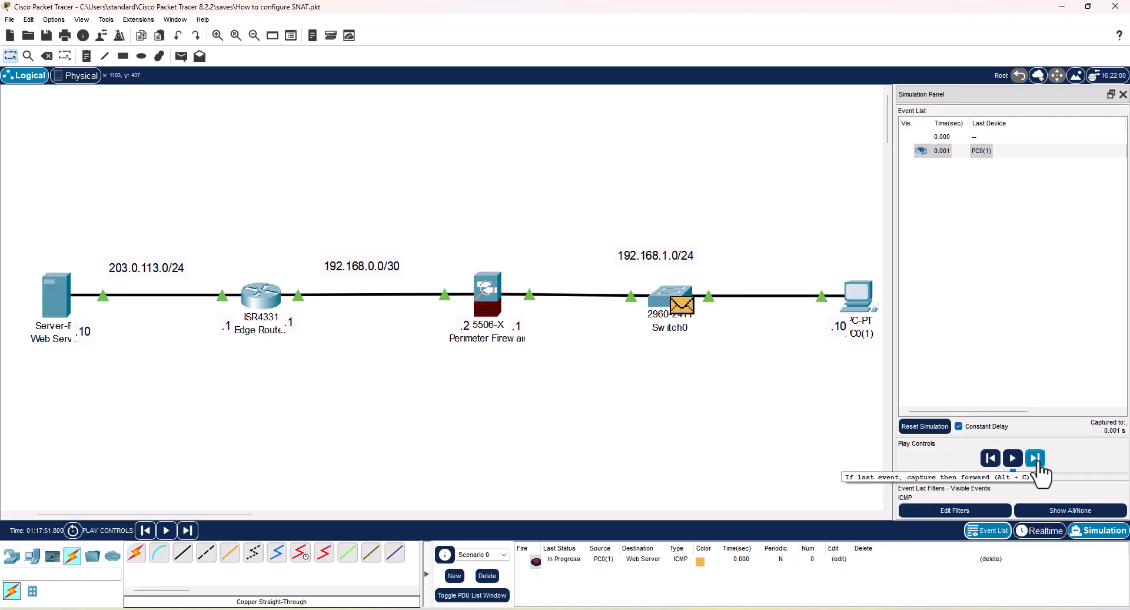
{"action": "left_click", "coordinate": [1036, 459]}
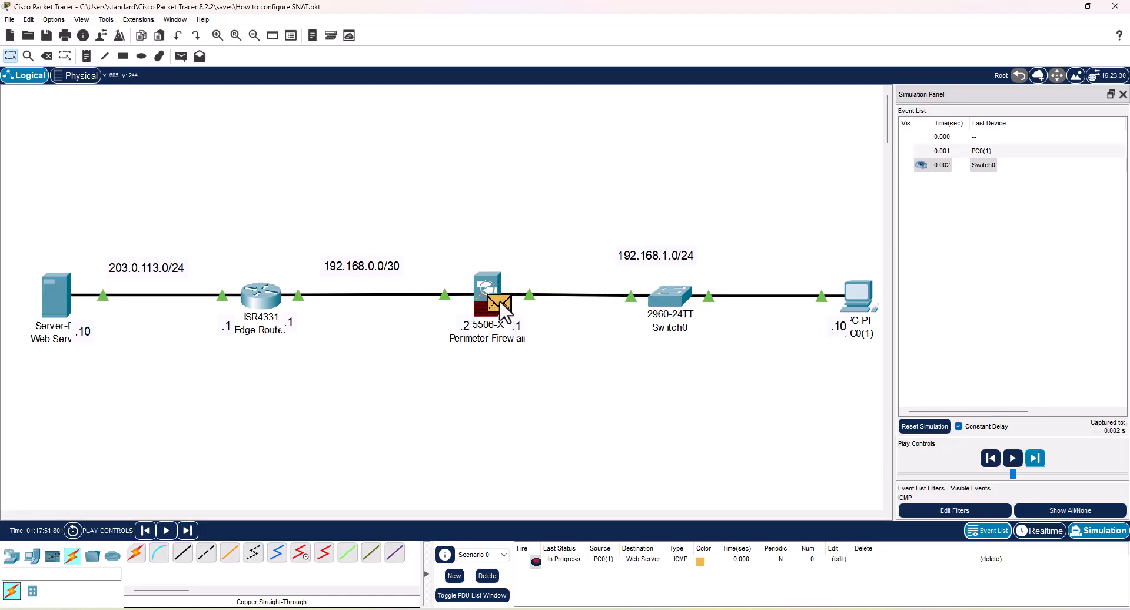
{"action": "left_click", "coordinate": [500, 303]}
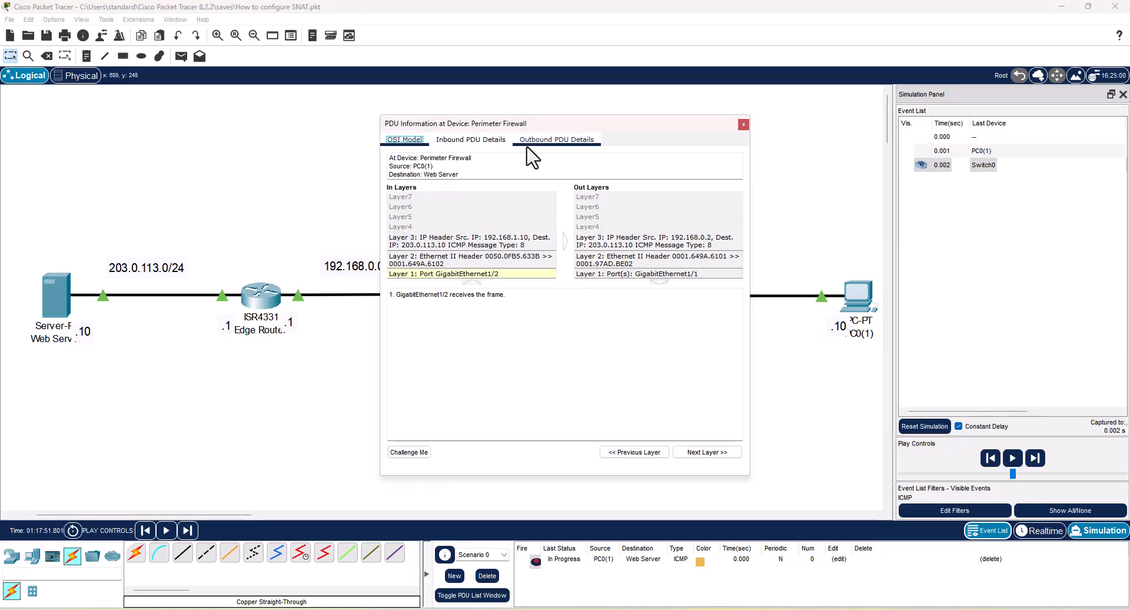
{"action": "left_click", "coordinate": [570, 142]}
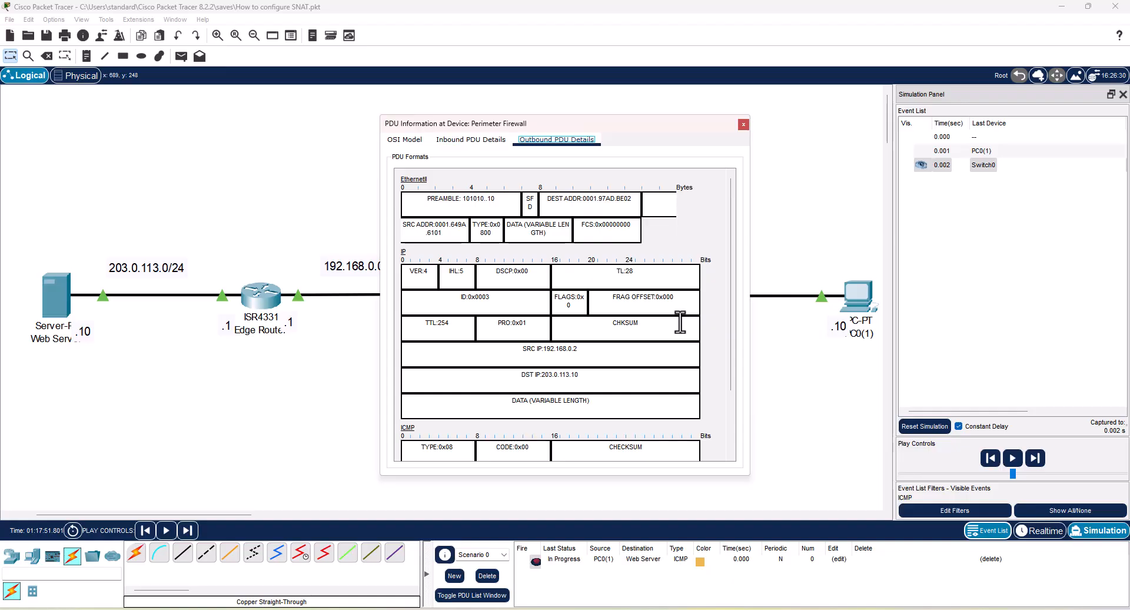
{"action": "left_click", "coordinate": [744, 125]}
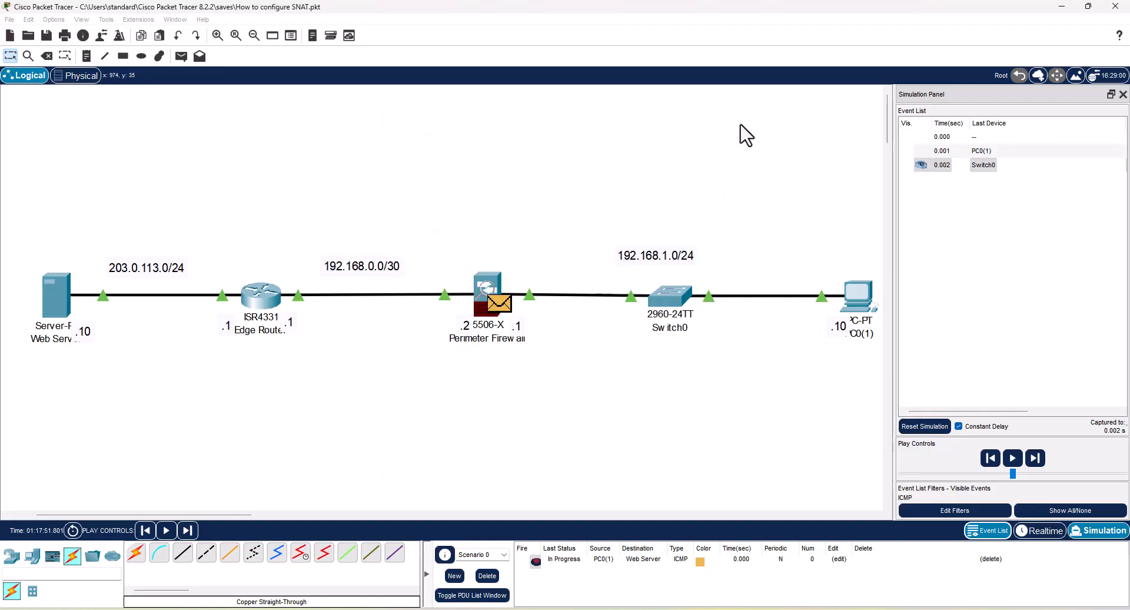
Step: Step the simulation forward hop by hop to follow the packet to the web server and its reply back through the firewall to the PC
{"action": "left_click", "coordinate": [1036, 459]}
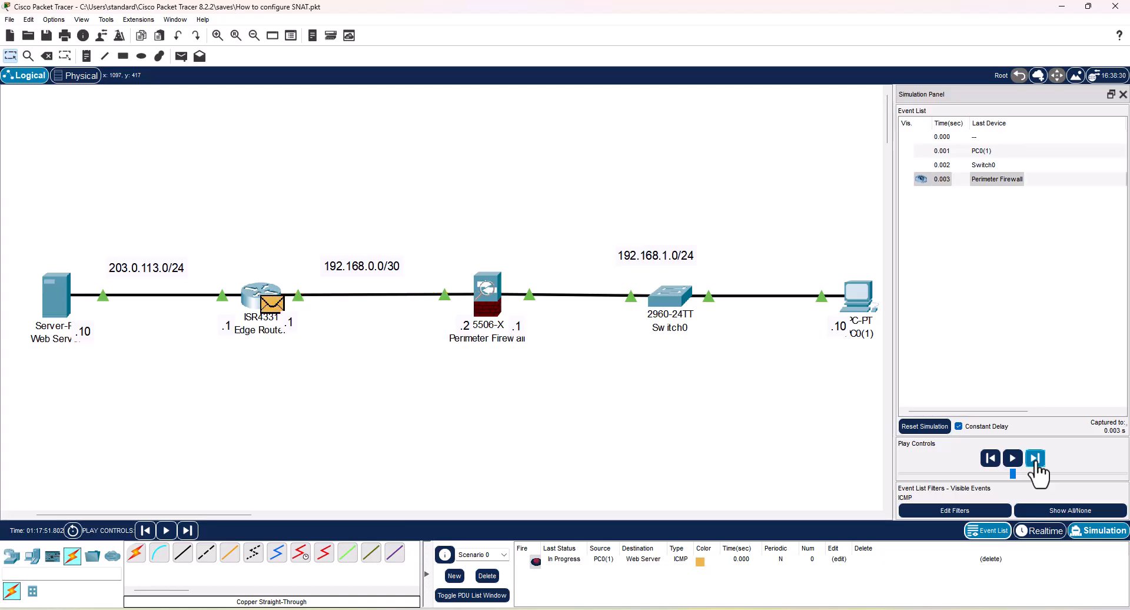
{"action": "left_click", "coordinate": [1037, 461]}
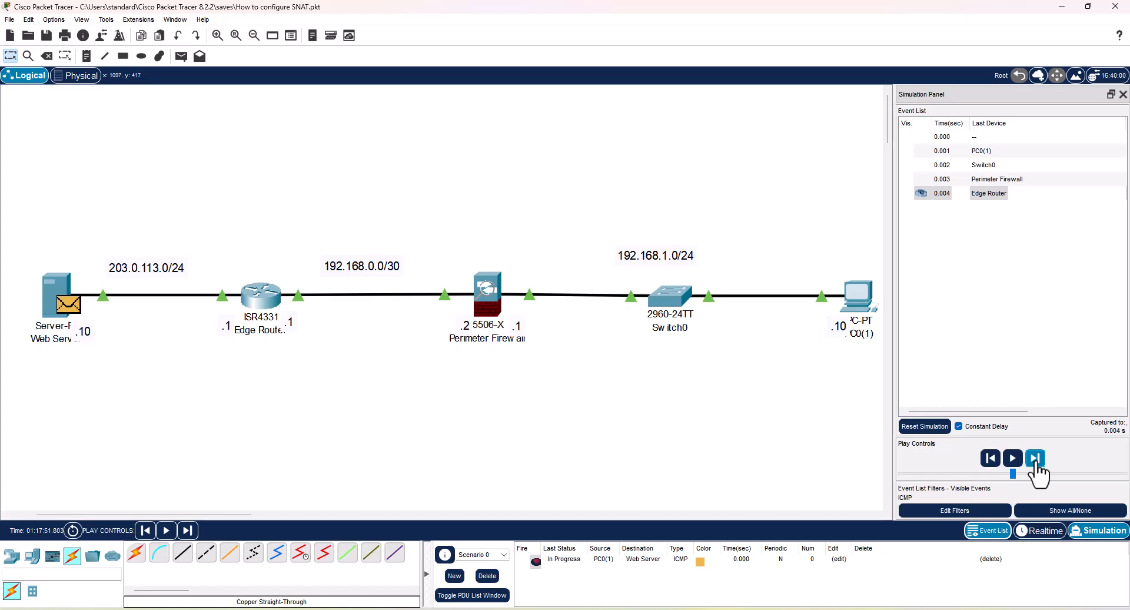
{"action": "left_click", "coordinate": [1036, 461]}
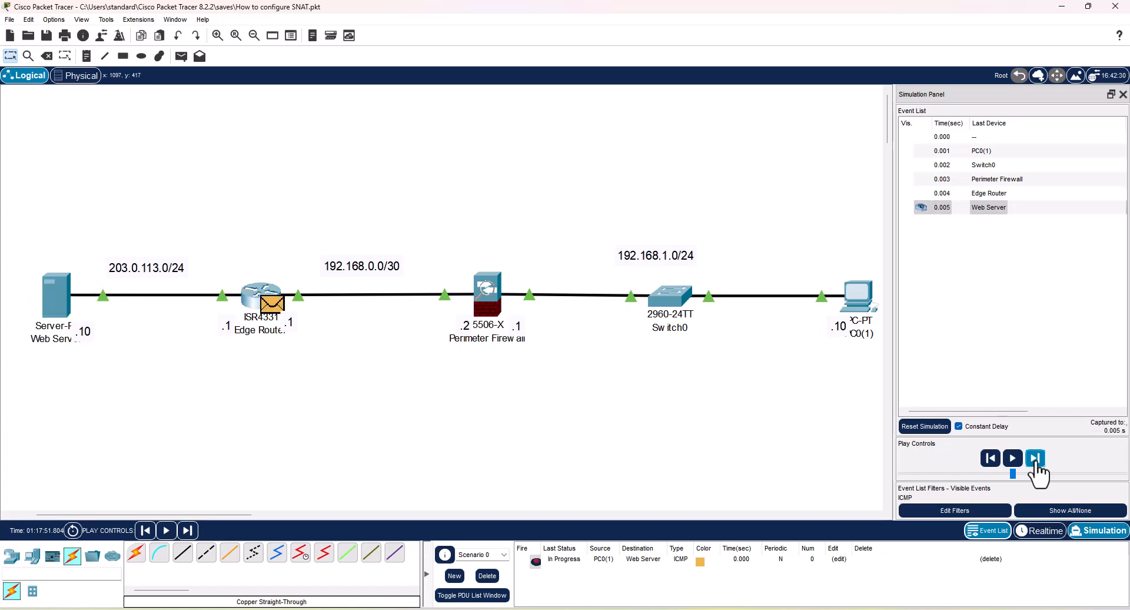
{"action": "left_click", "coordinate": [1036, 461]}
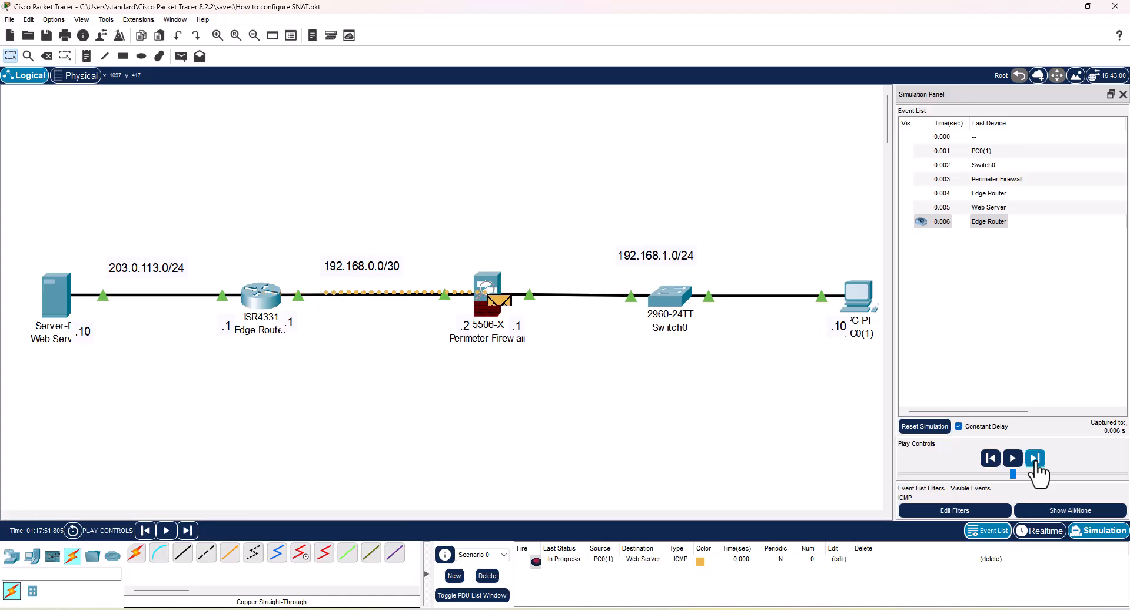
{"action": "left_click", "coordinate": [1037, 462]}
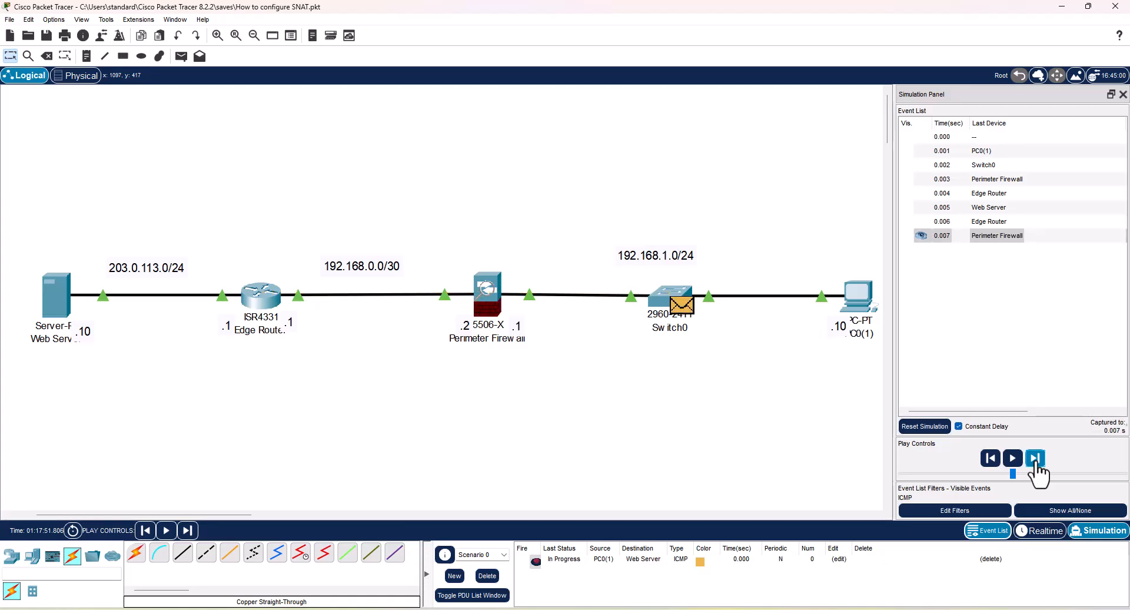
{"action": "left_click", "coordinate": [1036, 461]}
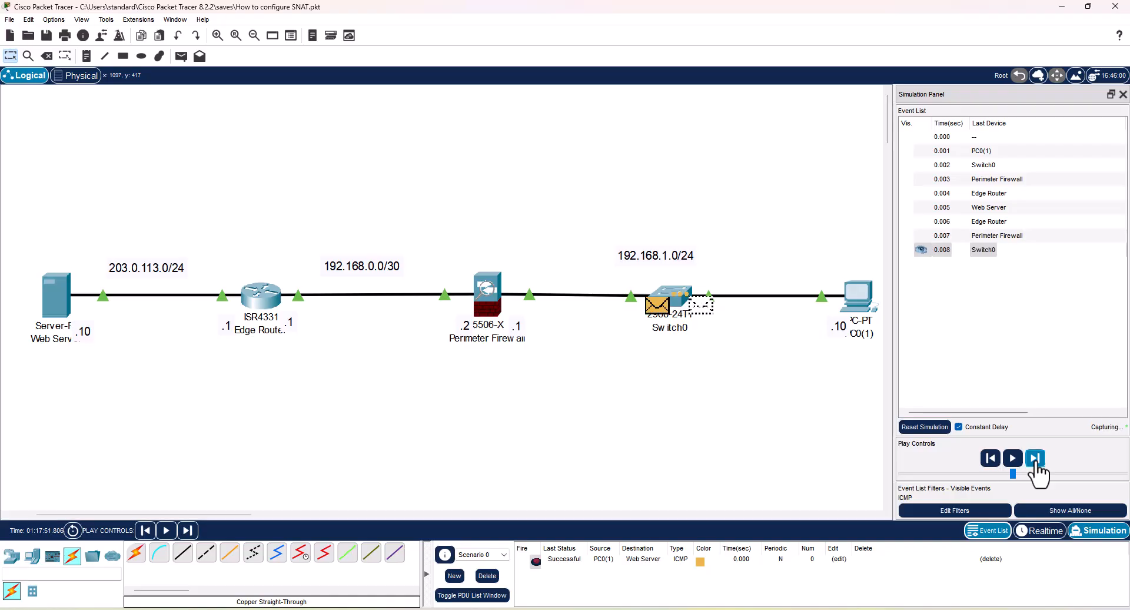